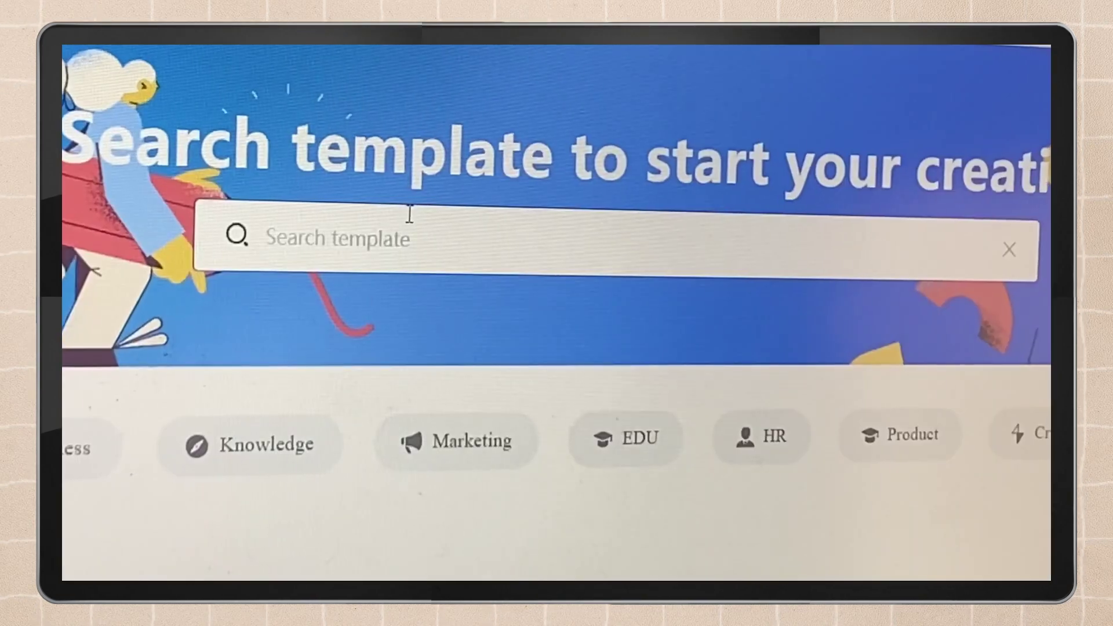
# Search the templates for "school" and show the Knowledge category
pyautogui.write('scho')
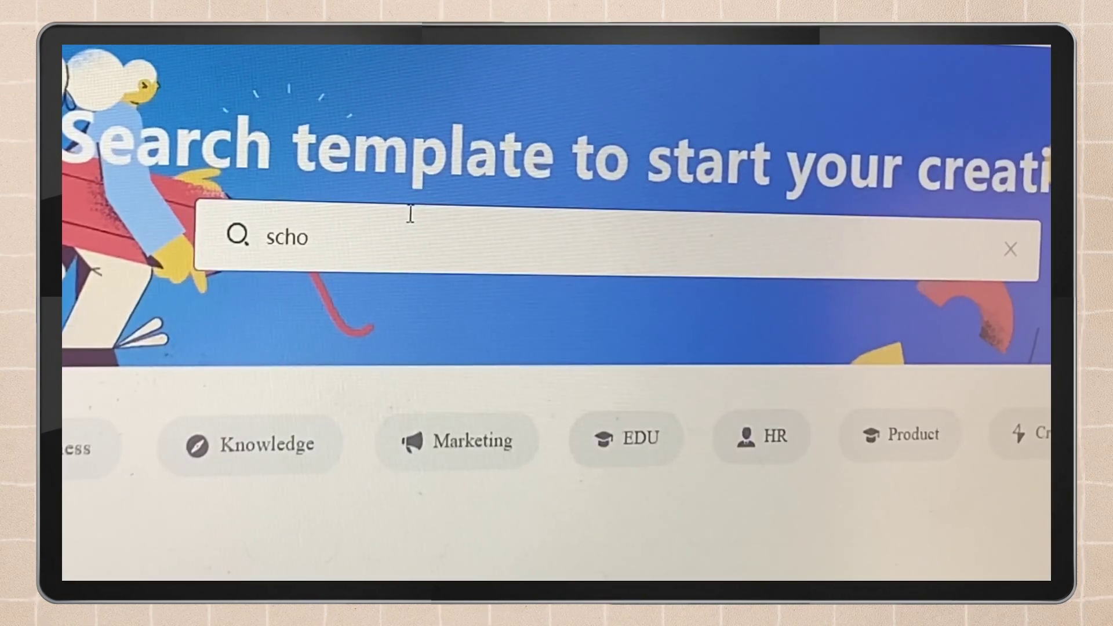
pyautogui.write('ol')
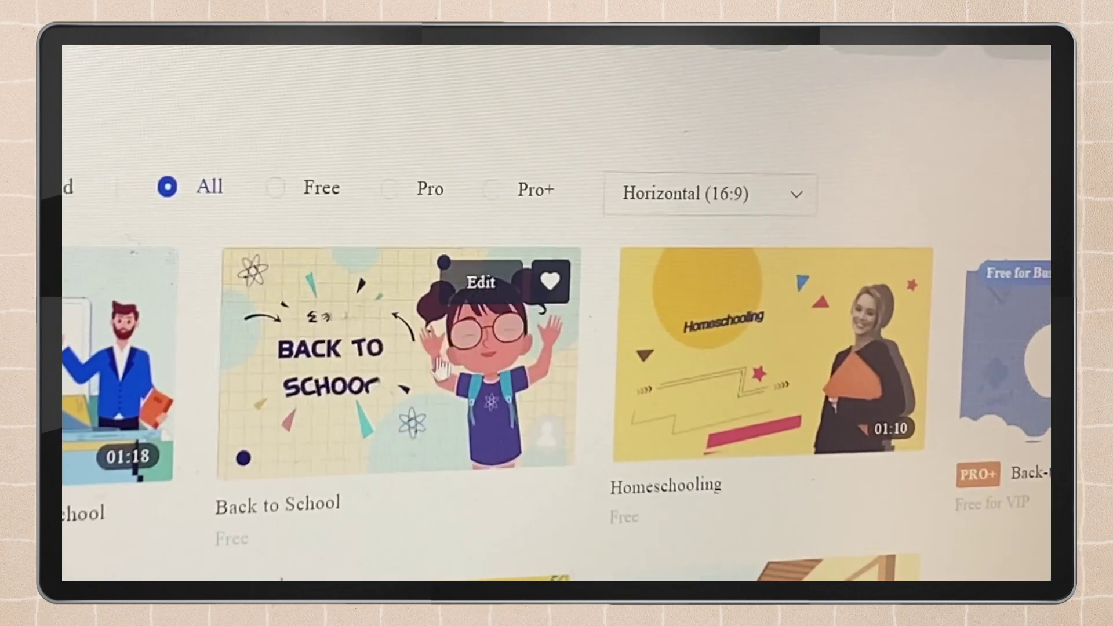
pyautogui.click(441, 367)
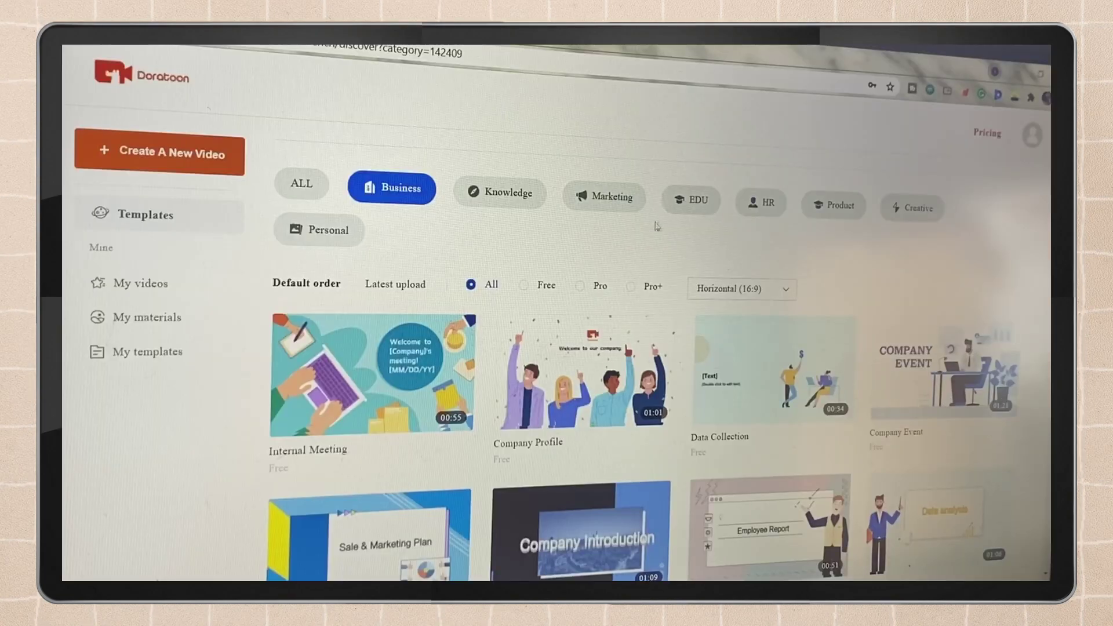
pyautogui.doubleClick(529, 193)
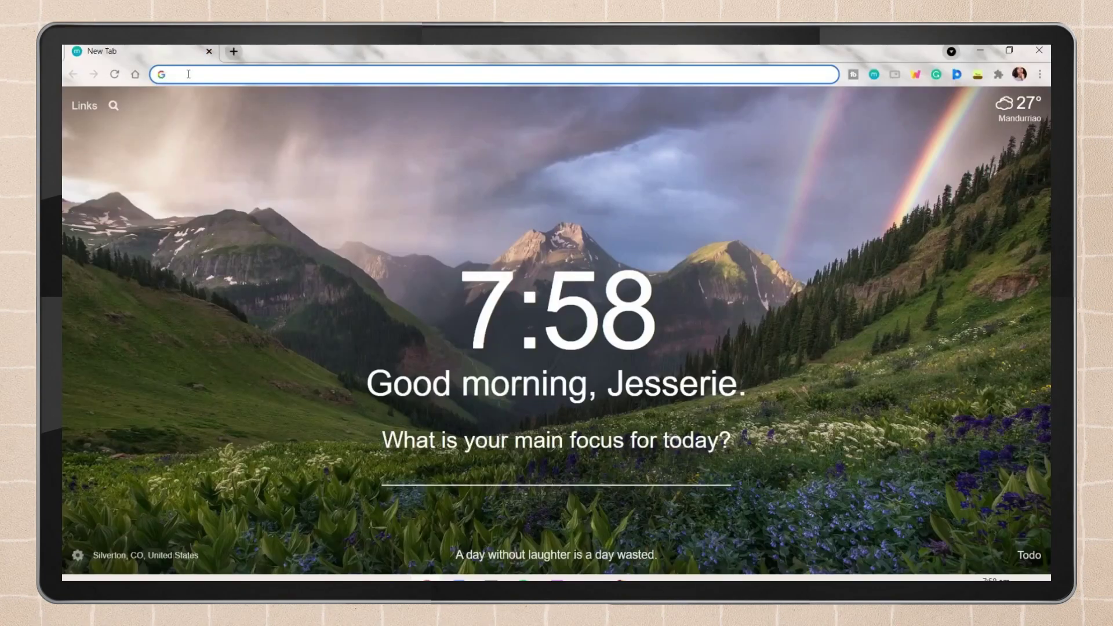
# Open the doratoon.com website in the browser
pyautogui.write('Doratoo')
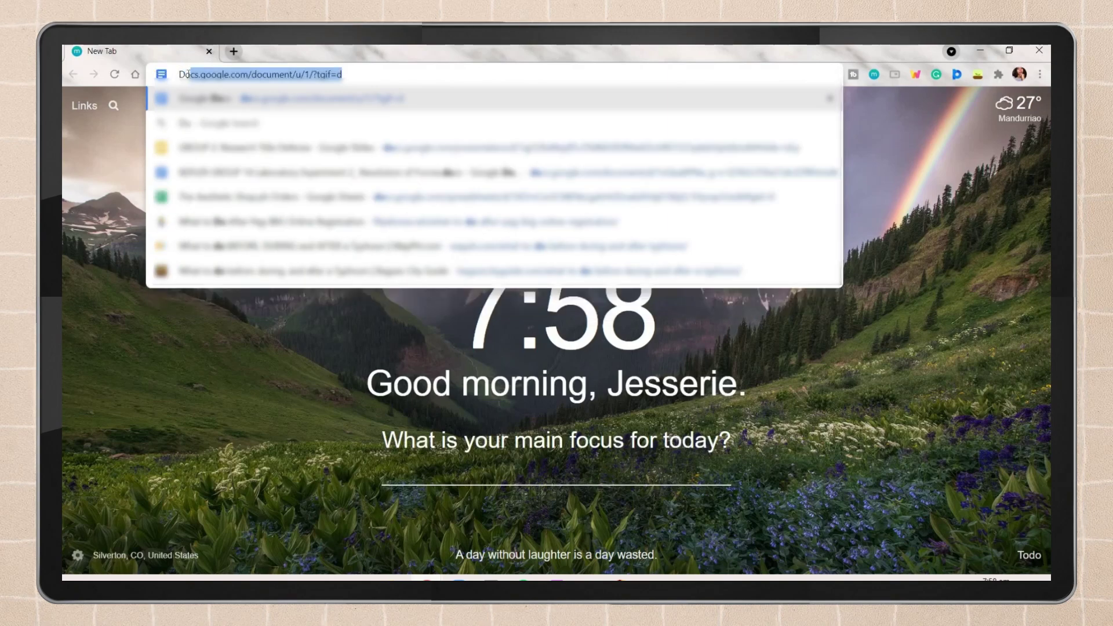
pyautogui.write('n')
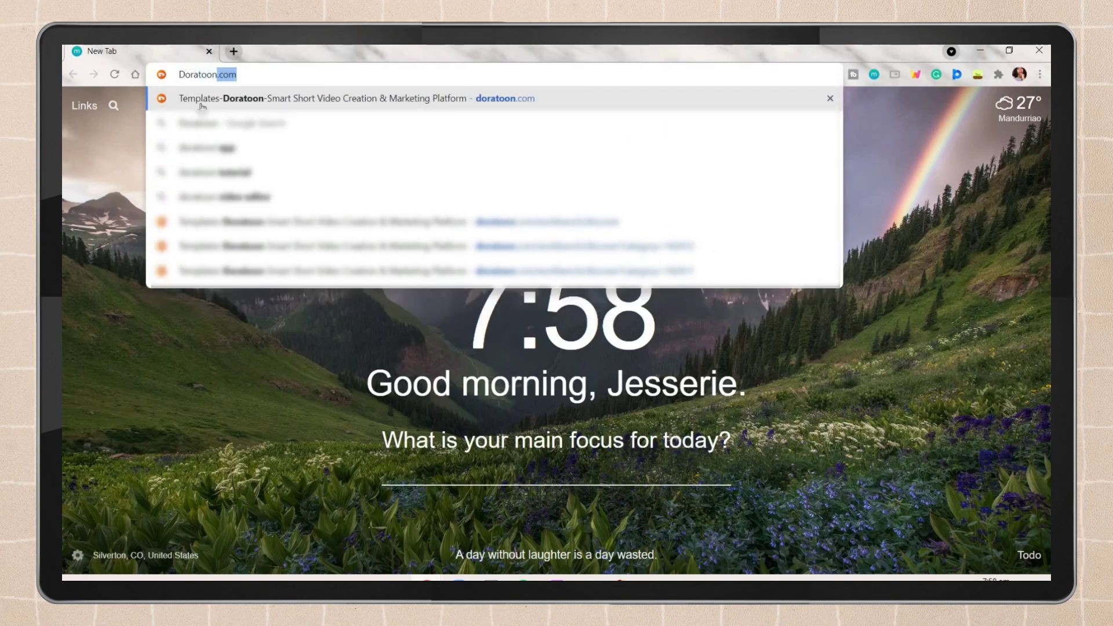
pyautogui.press('Return')
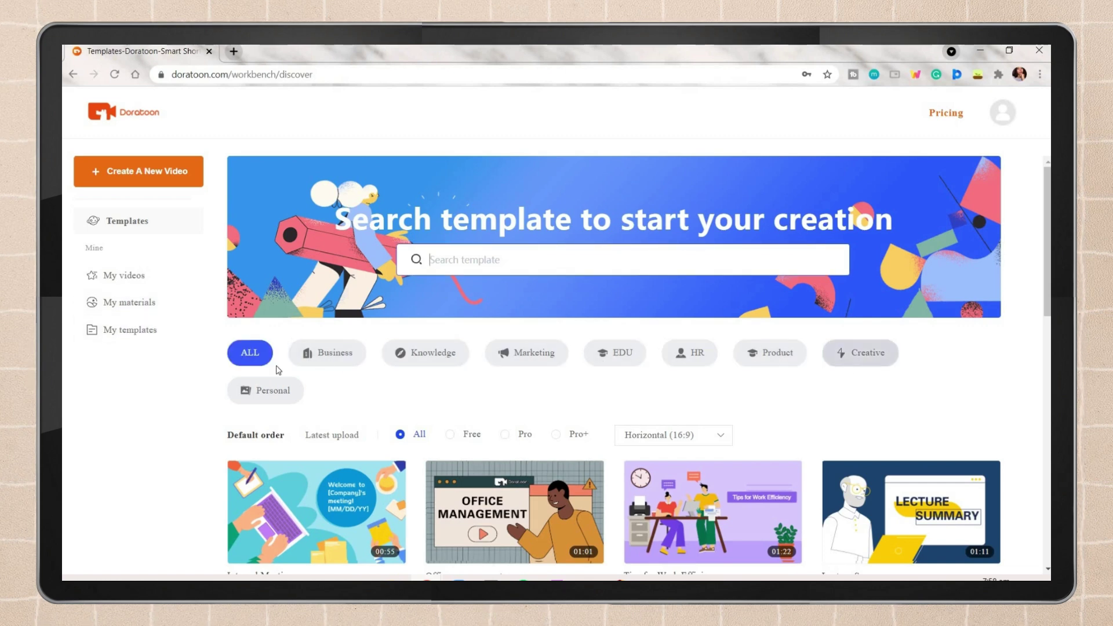
# Filter the template gallery by Free, Pro and Pro+ in turn to compare what each tier offers
pyautogui.scroll(-2, 417, 348)
pyautogui.click(451, 305)
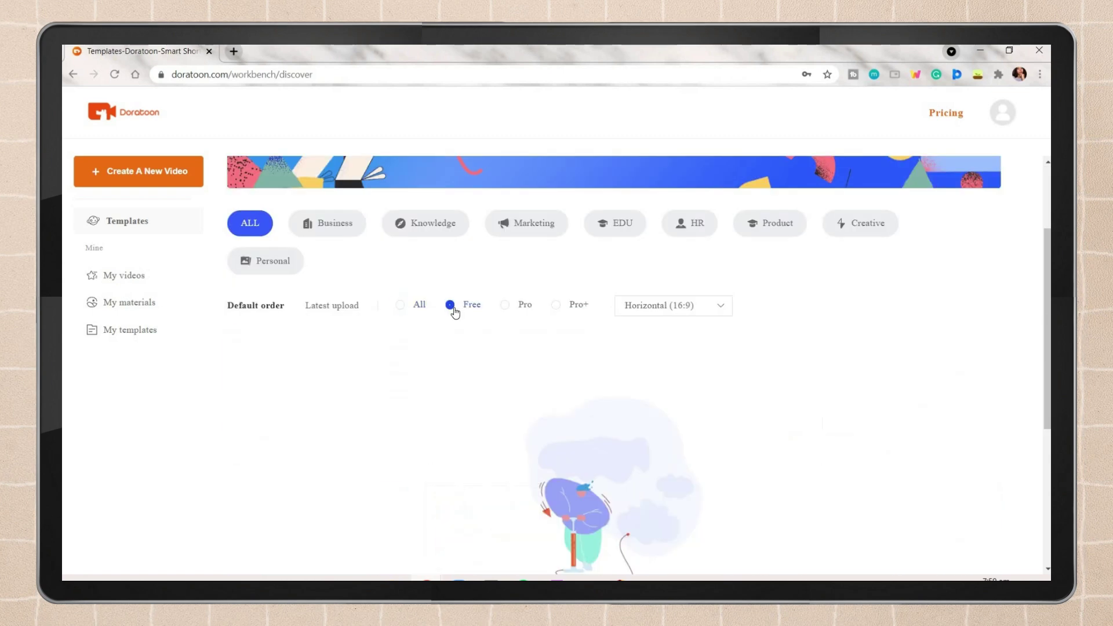
pyautogui.click(505, 305)
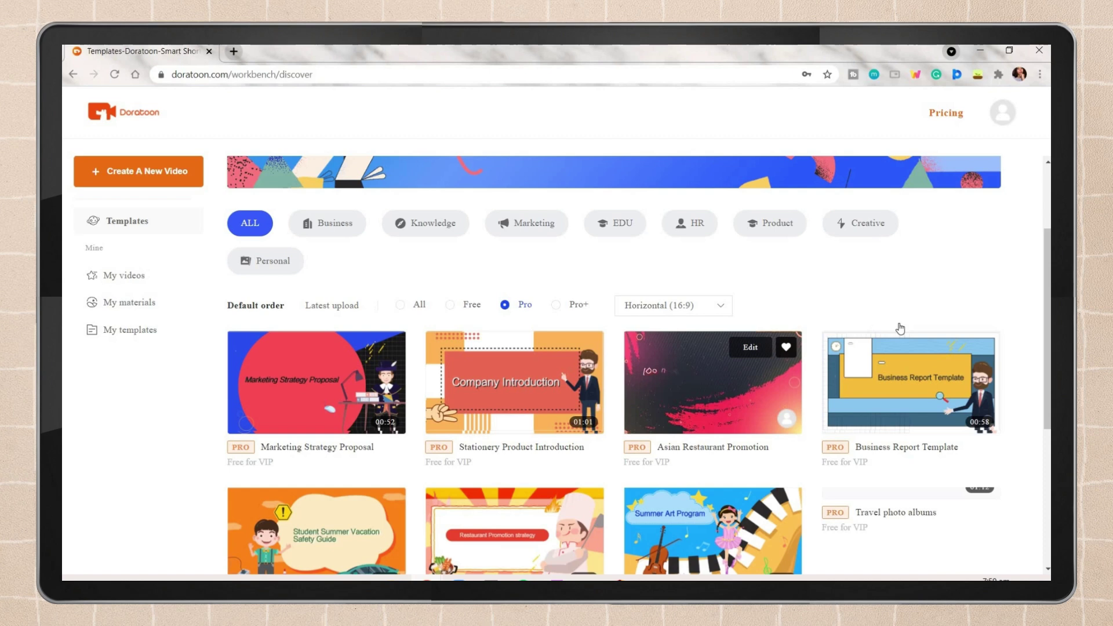
pyautogui.scroll(-1, 886, 312)
pyautogui.scroll(-2, 886, 313)
pyautogui.click(560, 177)
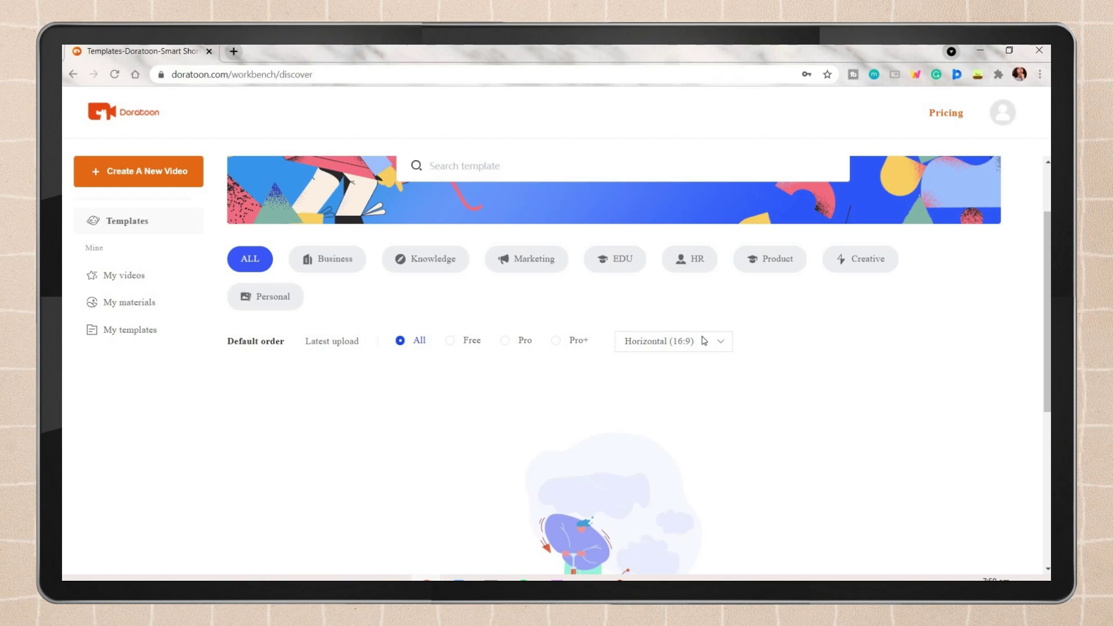
# Filter the template gallery to the Vertical (9:16) format and browse its templates
pyautogui.click(704, 341)
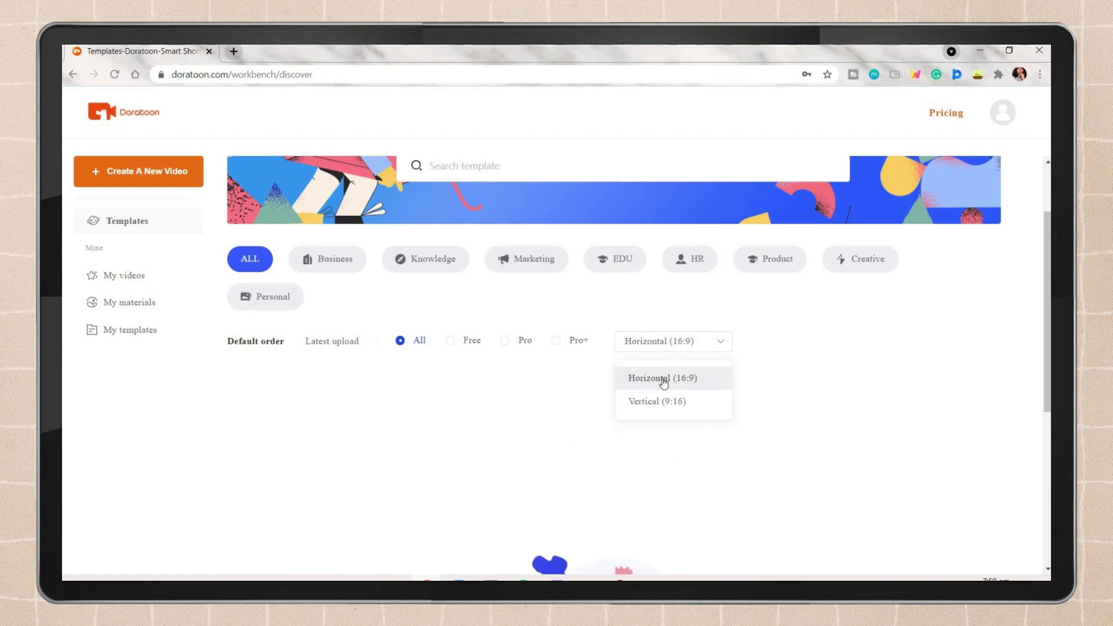
pyautogui.click(667, 410)
pyautogui.click(673, 342)
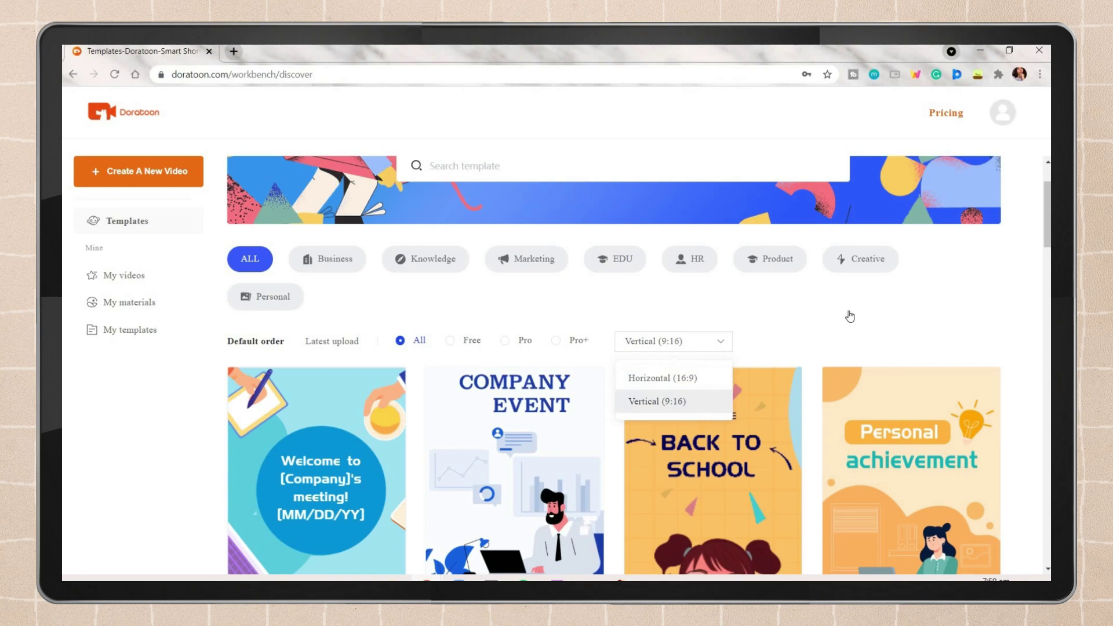
pyautogui.scroll(-1, 664, 290)
pyautogui.scroll(-3, 664, 290)
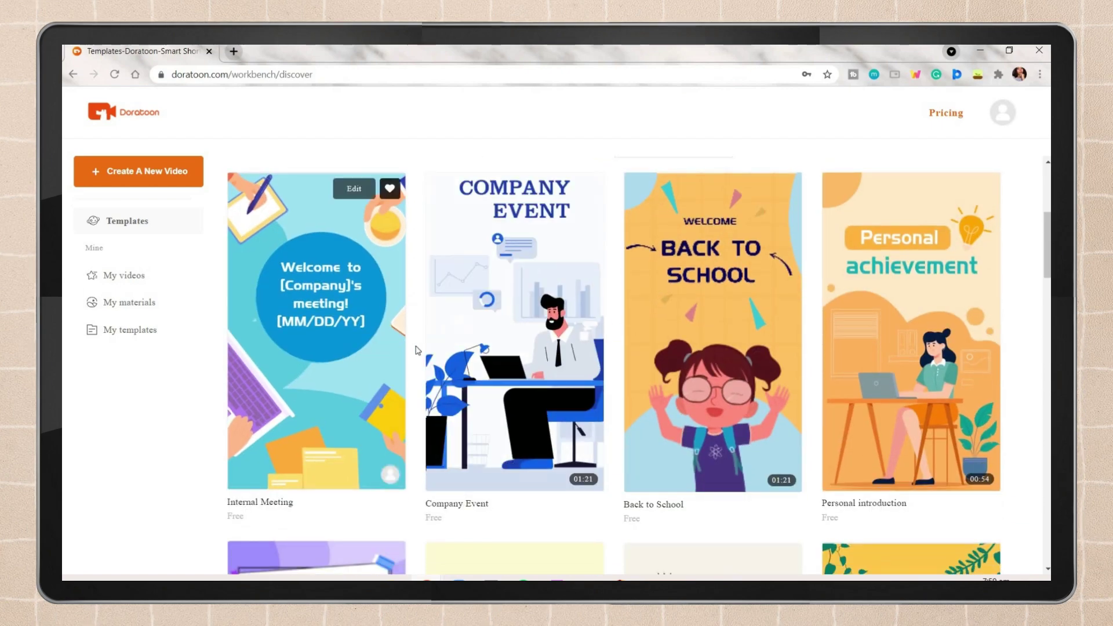
pyautogui.scroll(-8, 883, 361)
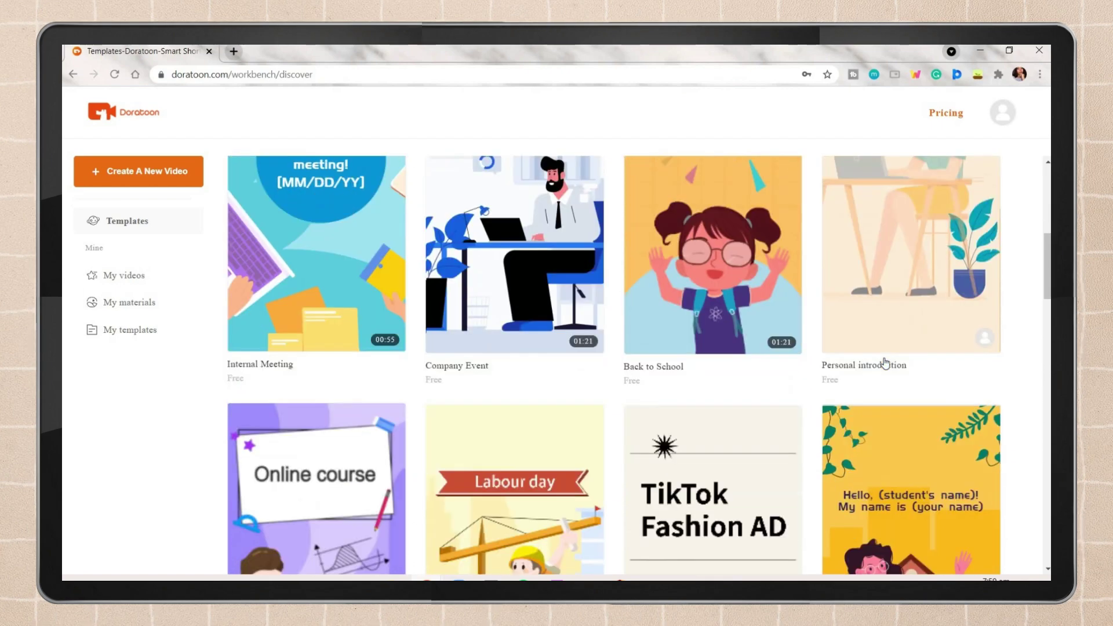
pyautogui.scroll(-12, 885, 363)
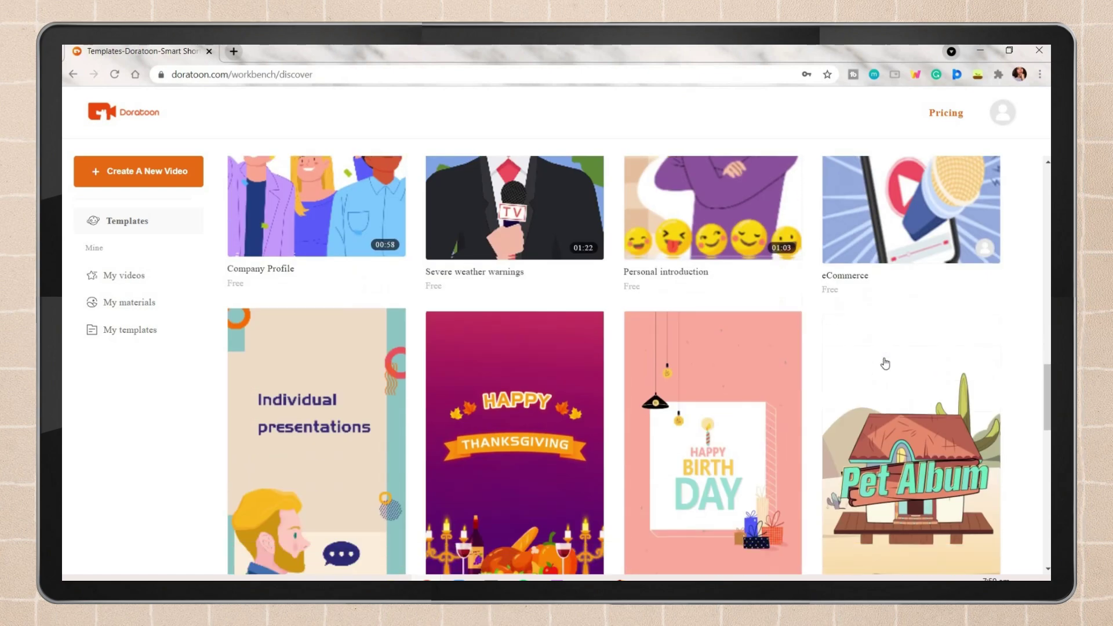
pyautogui.scroll(10, 823, 346)
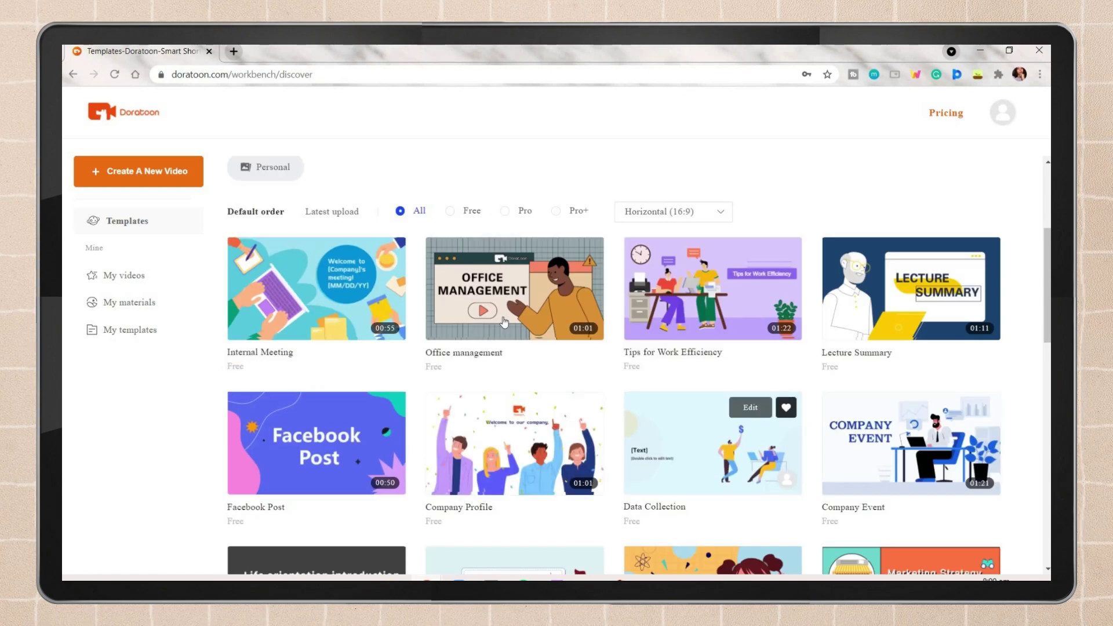
# Preview the Office management template and look through the other horizontal templates
pyautogui.moveTo(478, 304)
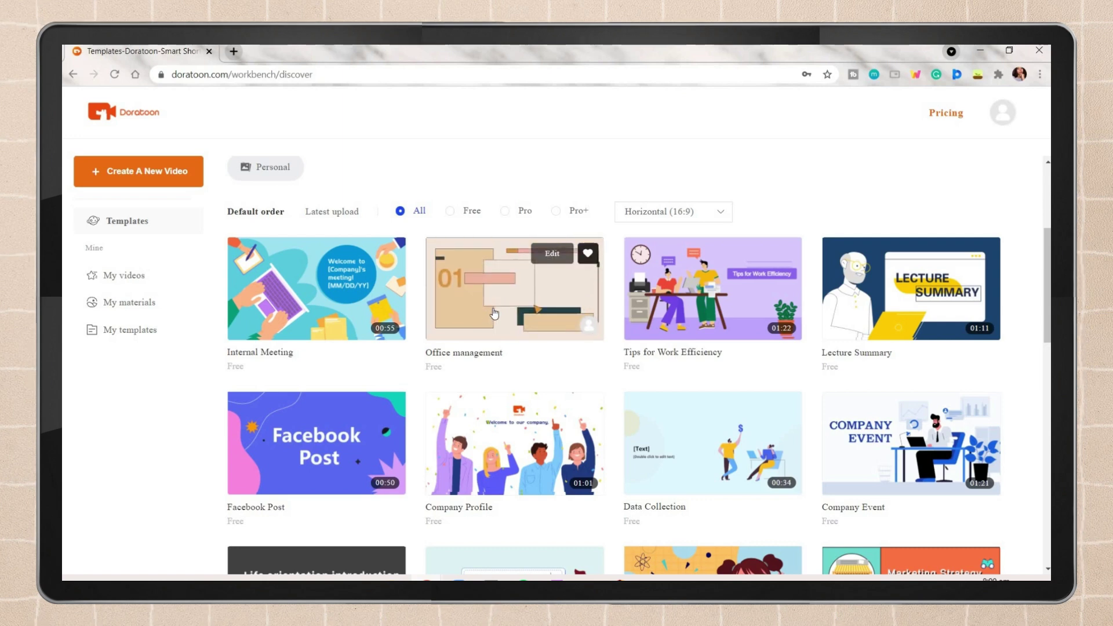
pyautogui.scroll(-3, 506, 309)
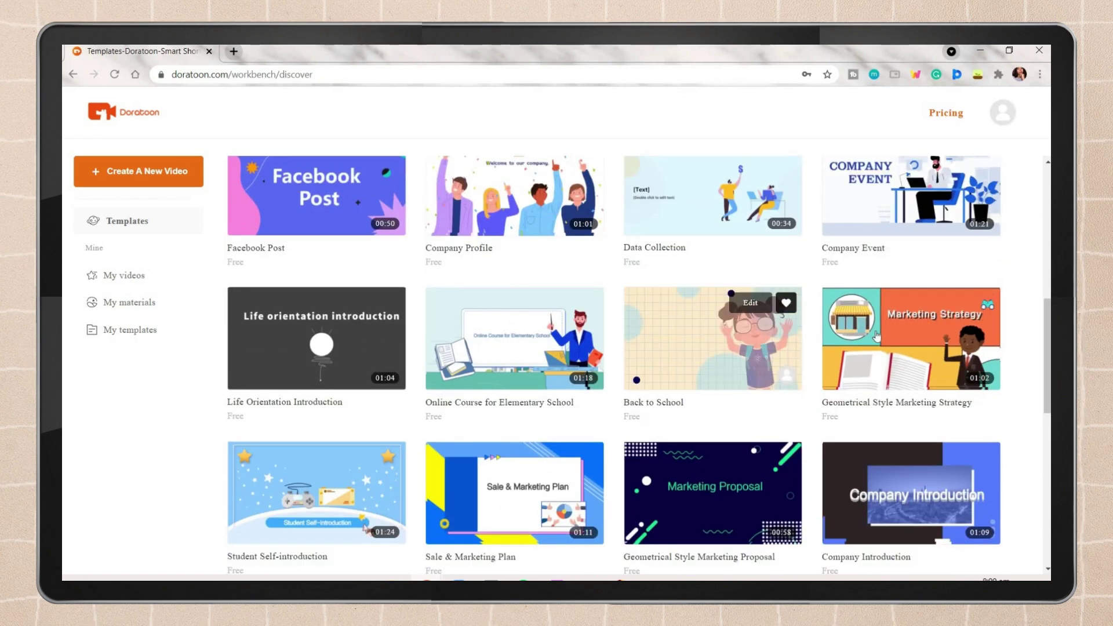
pyautogui.scroll(9, 380, 461)
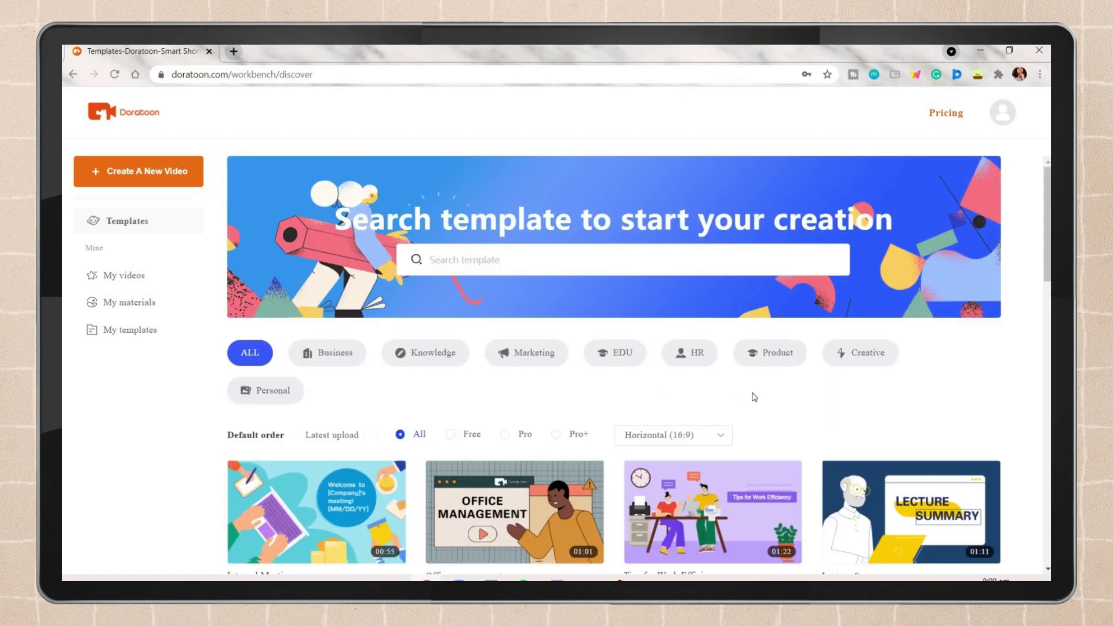
# Show the education (EDU) templates and add the Teacher Introduction template to the favorites
pyautogui.click(772, 360)
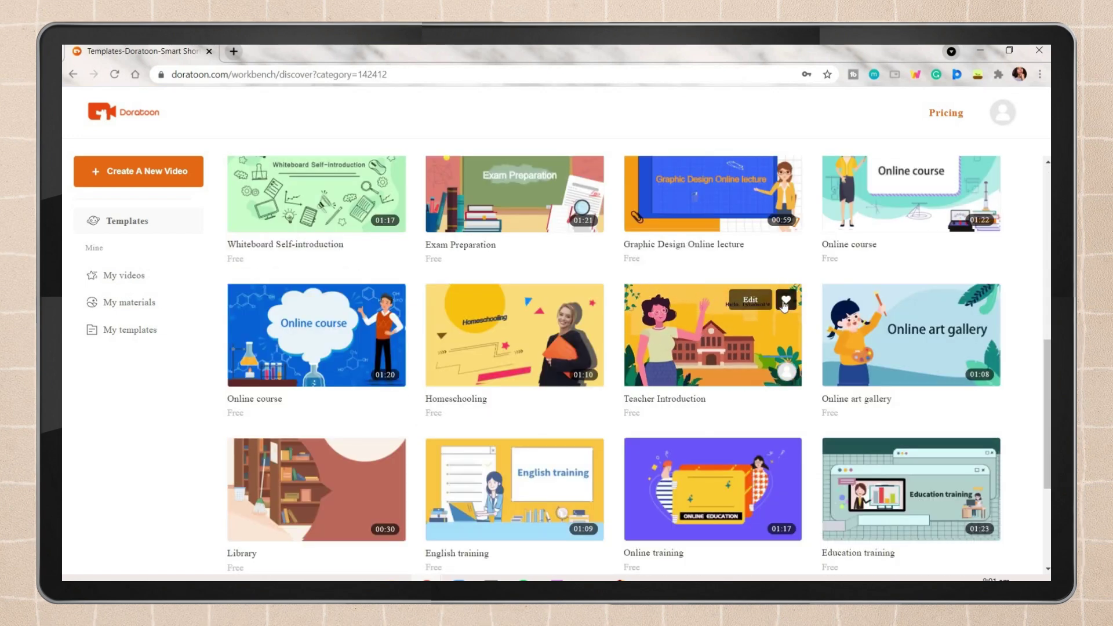
pyautogui.click(786, 300)
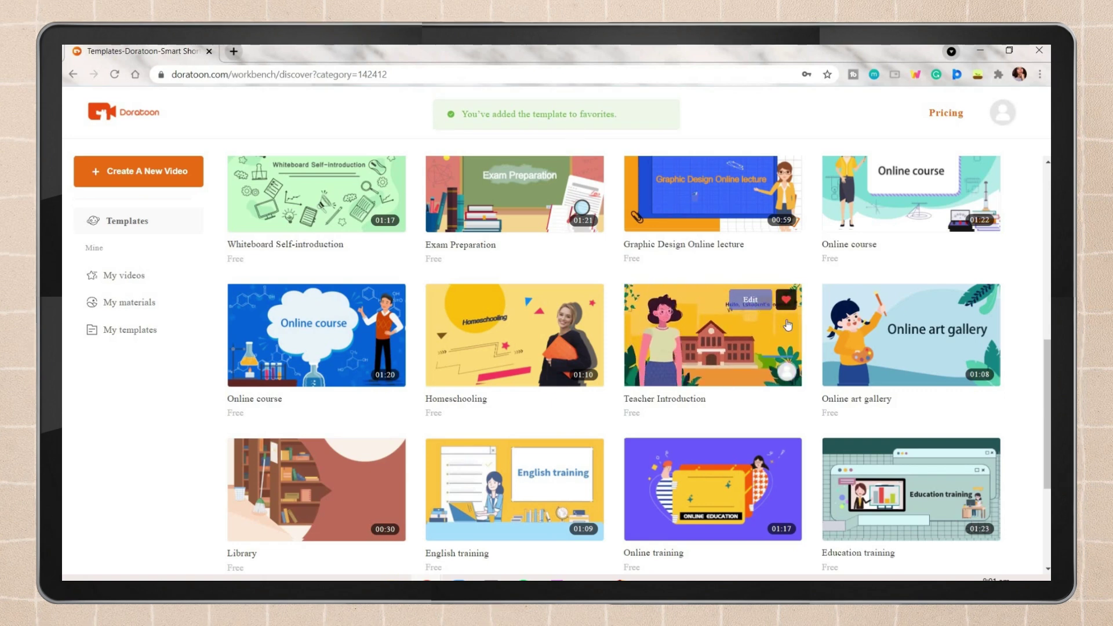
# Find the free Personal introduction template further down the gallery and open its detail page
pyautogui.moveTo(889, 336)
pyautogui.scroll(-10, 888, 336)
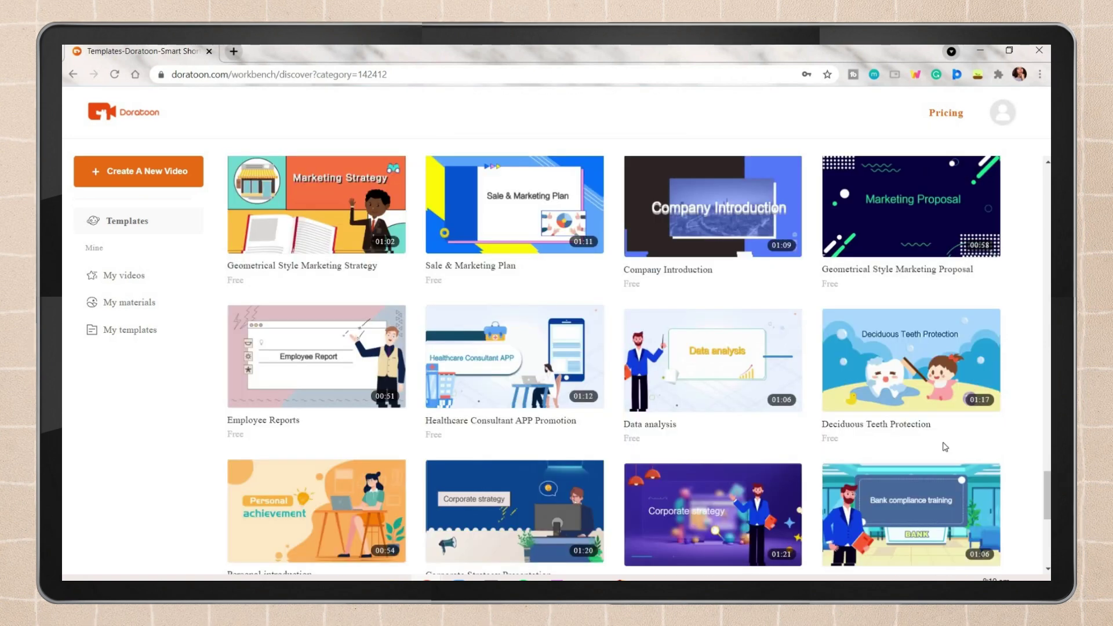
pyautogui.scroll(-2, 946, 447)
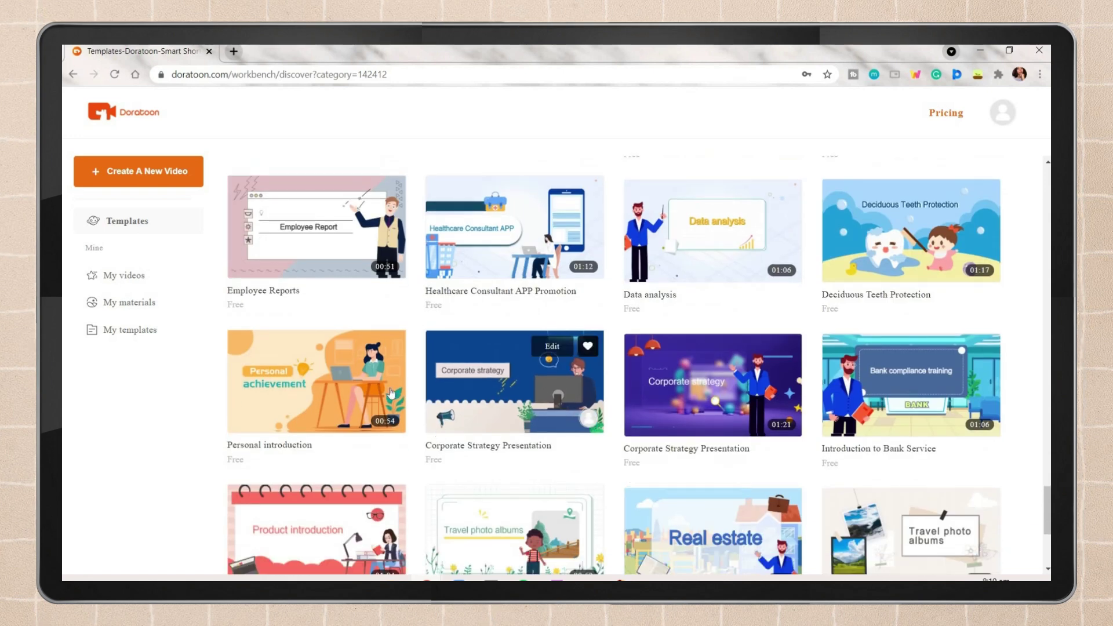
pyautogui.click(301, 390)
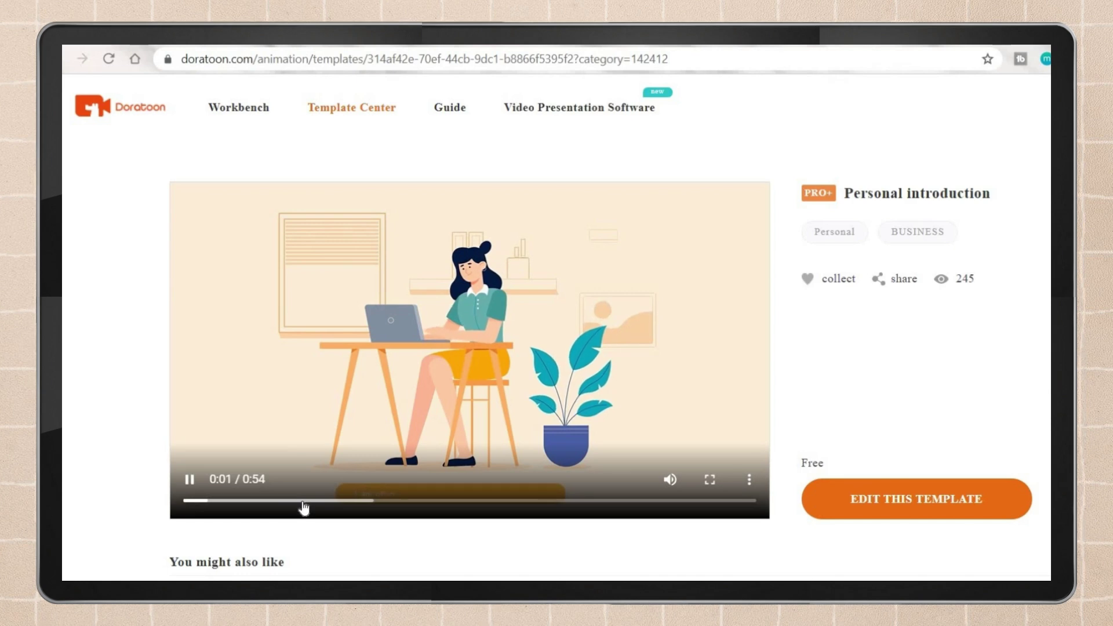
# Skim the Personal introduction preview video by jumping ahead to several points
pyautogui.click(301, 501)
pyautogui.click(352, 501)
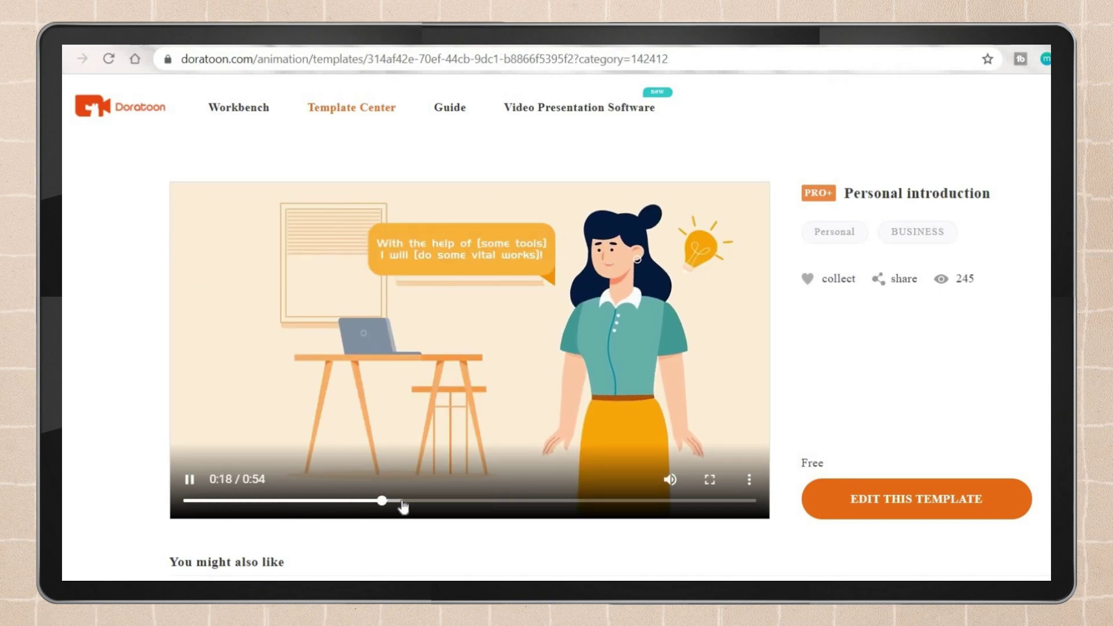
pyautogui.click(423, 500)
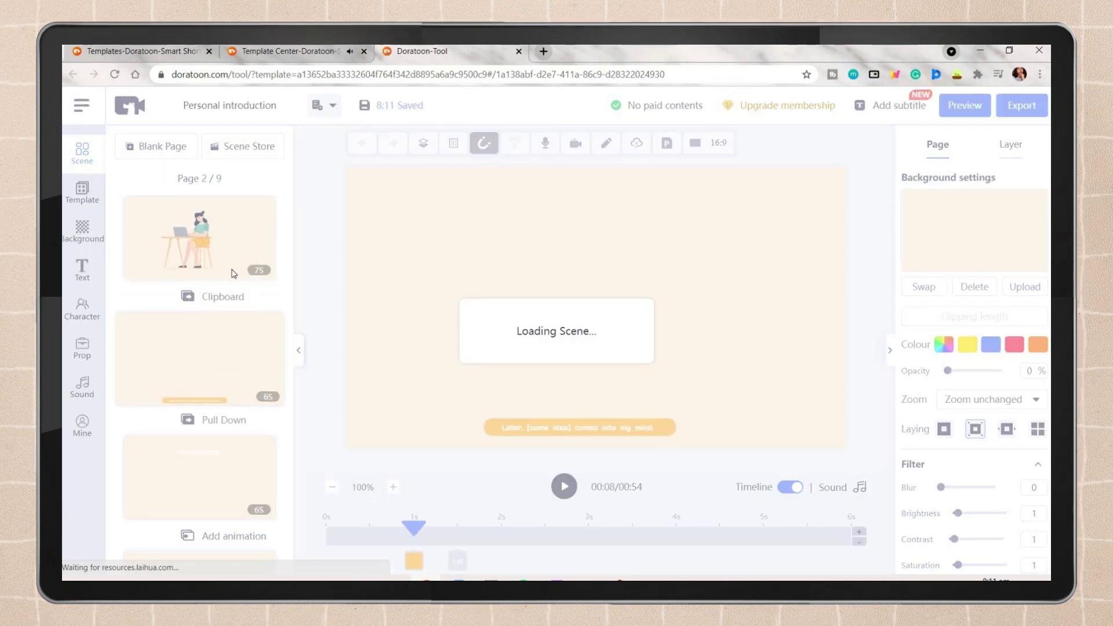
# Select the first scene of the Personal introduction project and look over its scene list
pyautogui.click(226, 246)
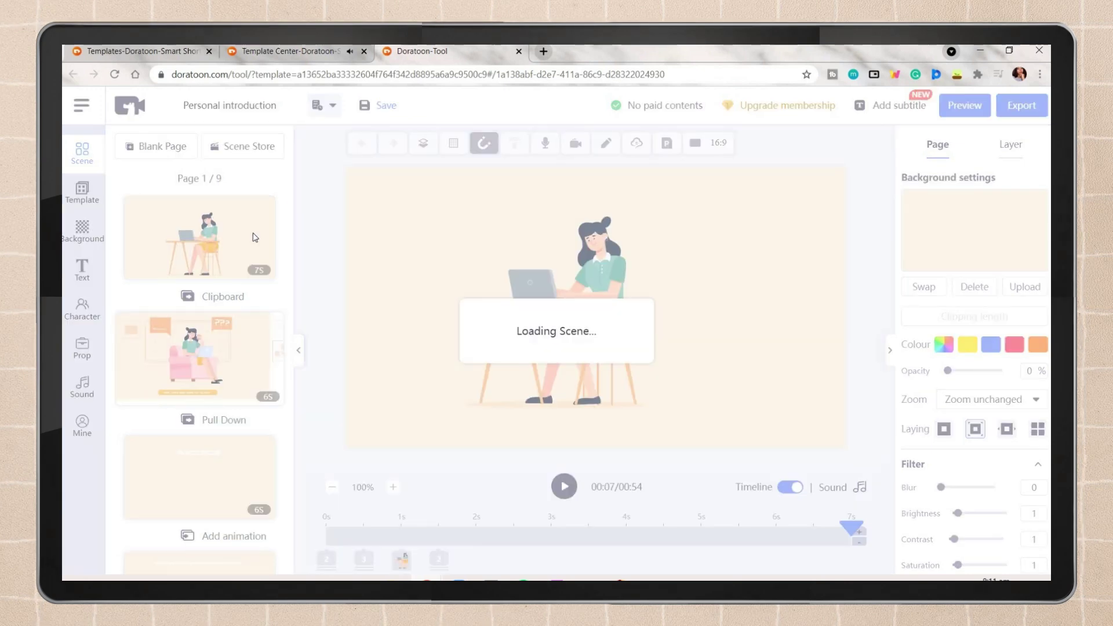
pyautogui.scroll(-3, 215, 255)
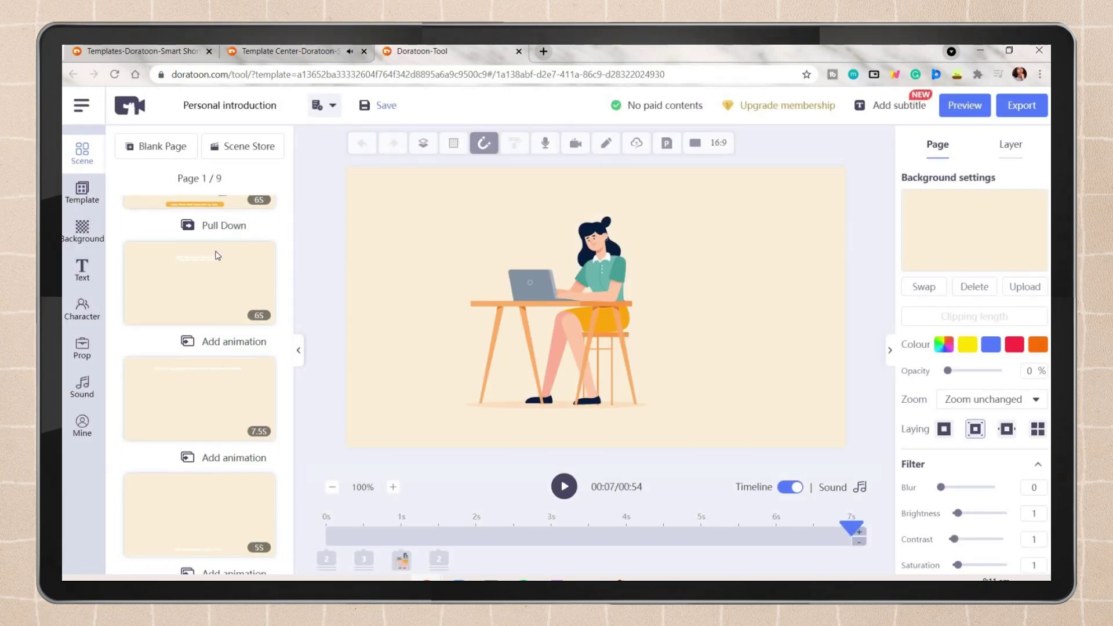
pyautogui.scroll(3, 268, 363)
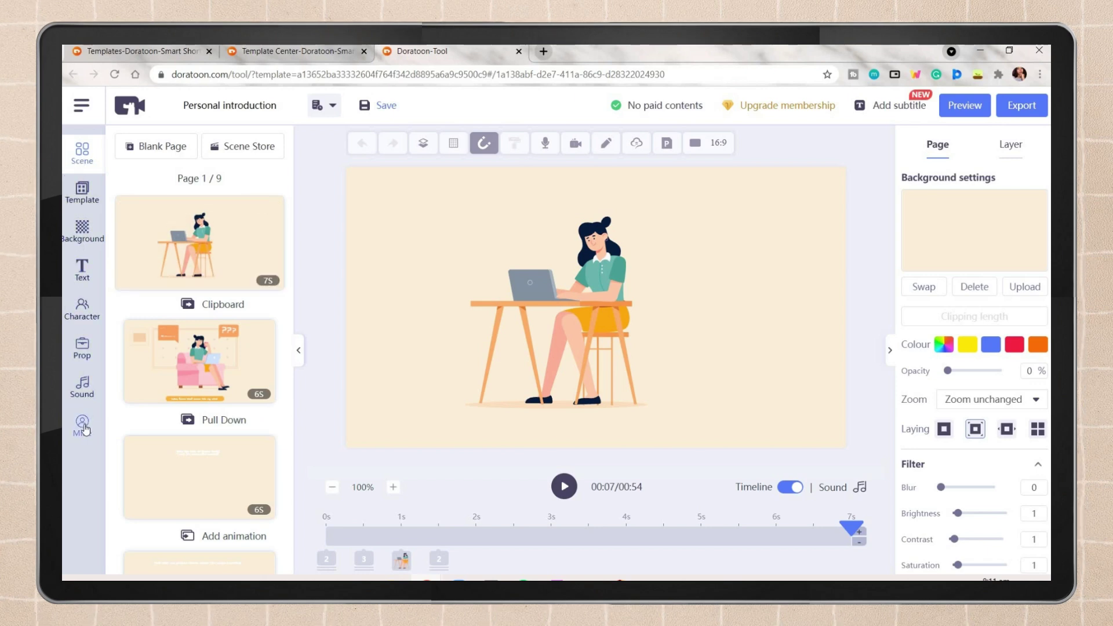
# Browse the editor's template and background libraries, including the default background colors
pyautogui.click(82, 192)
pyautogui.scroll(-3, 195, 342)
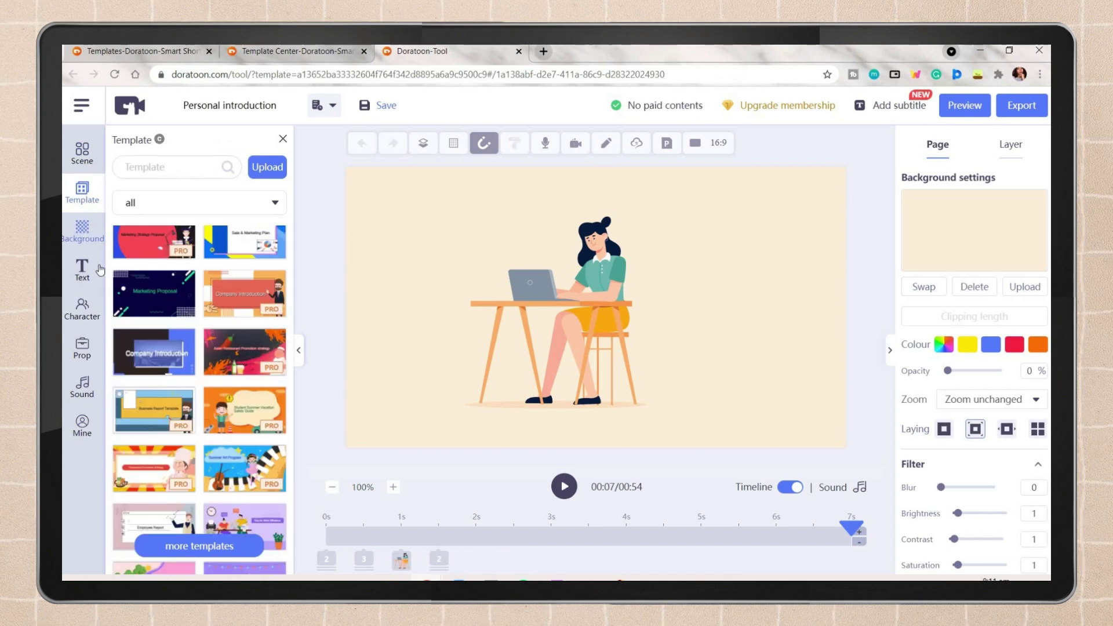
pyautogui.scroll(-1, 235, 278)
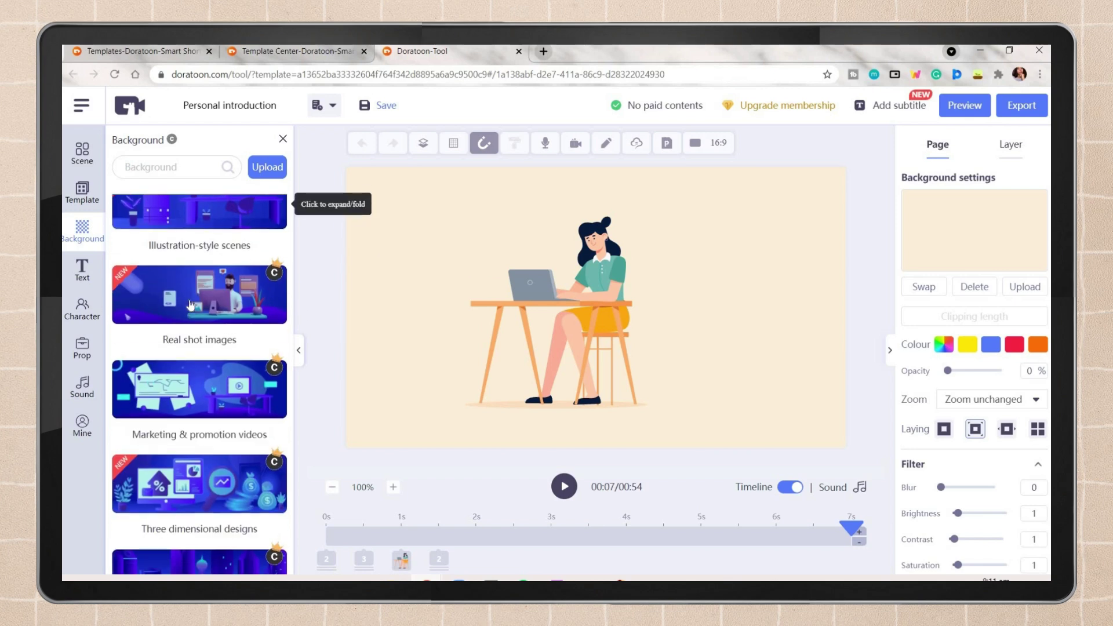
pyautogui.scroll(-1, 220, 415)
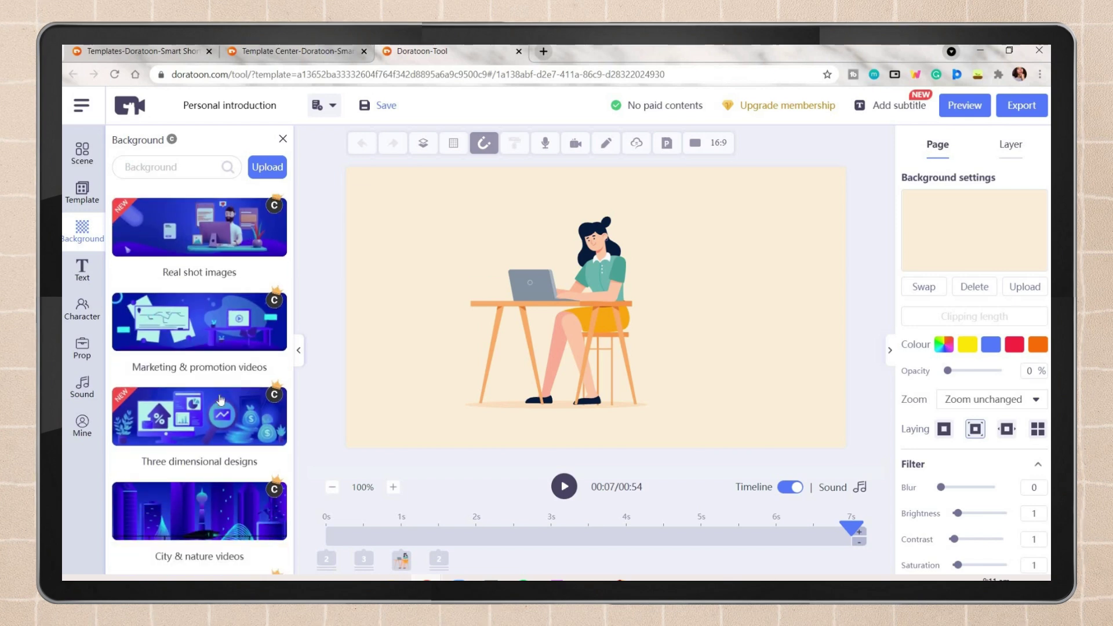
pyautogui.scroll(-2, 231, 351)
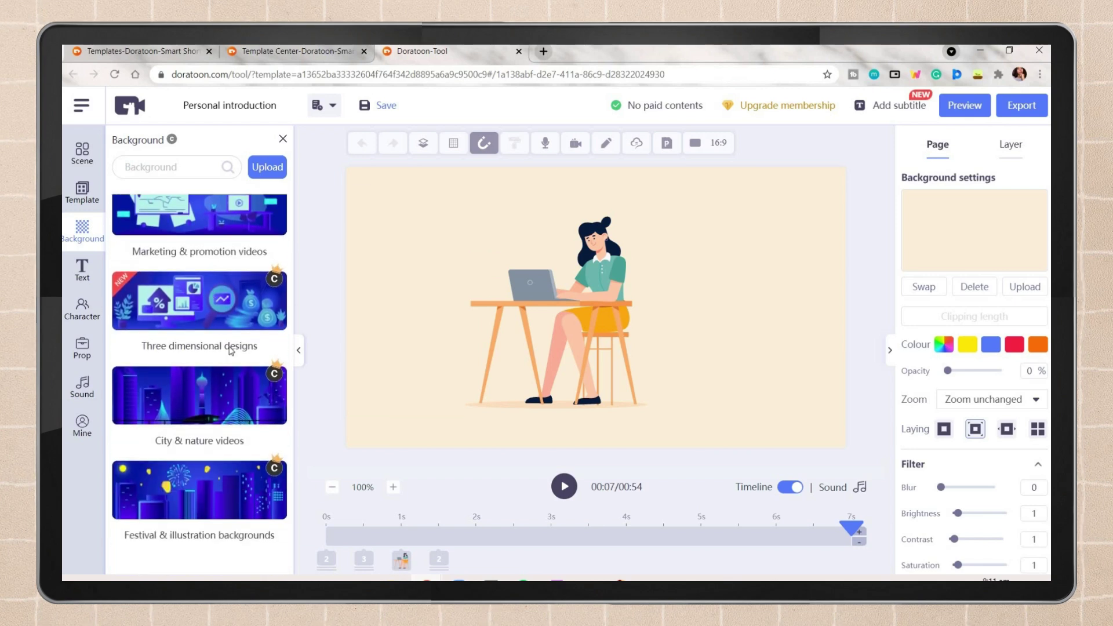
pyautogui.scroll(4, 173, 226)
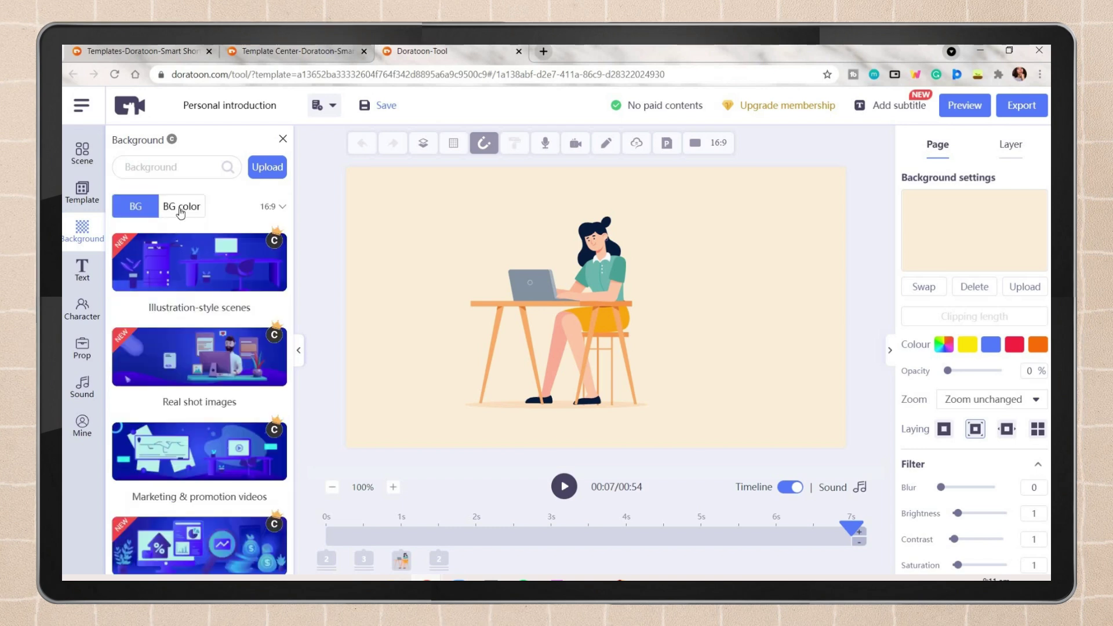
pyautogui.click(182, 210)
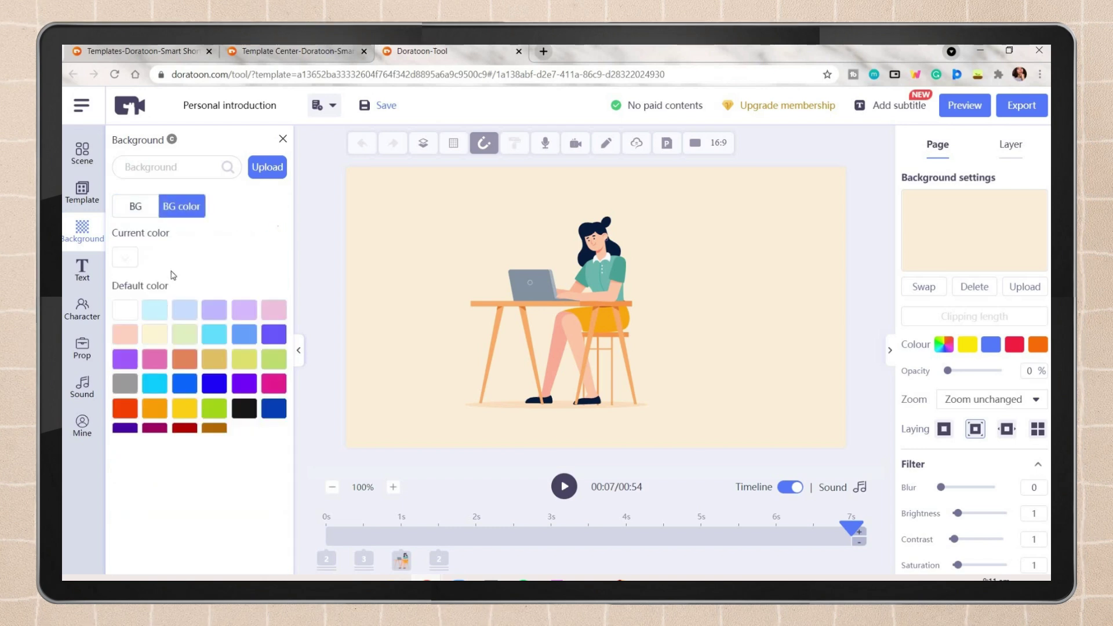
# Browse the text library's styles, including the Wordart and Corporate marketing collections
pyautogui.click(81, 270)
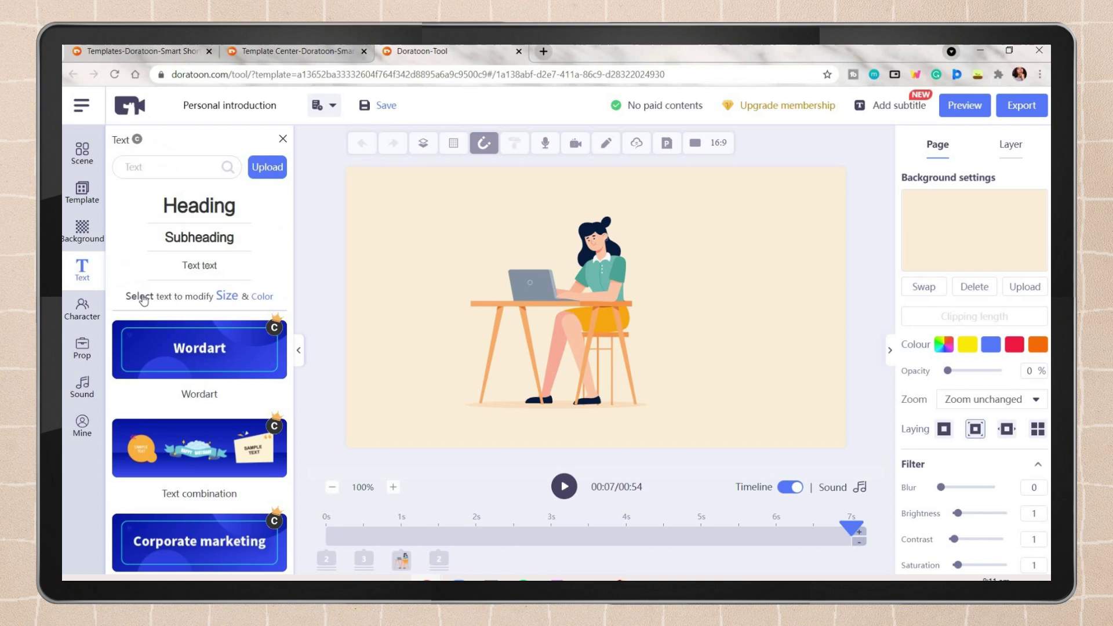
pyautogui.scroll(-5, 237, 357)
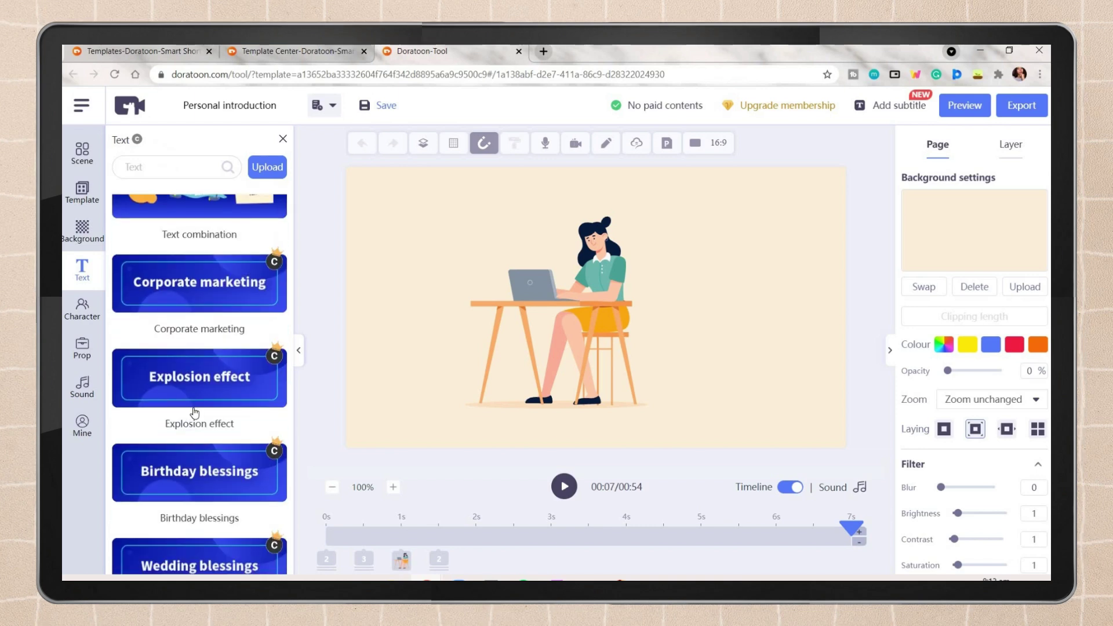
pyautogui.scroll(3, 194, 413)
pyautogui.click(195, 246)
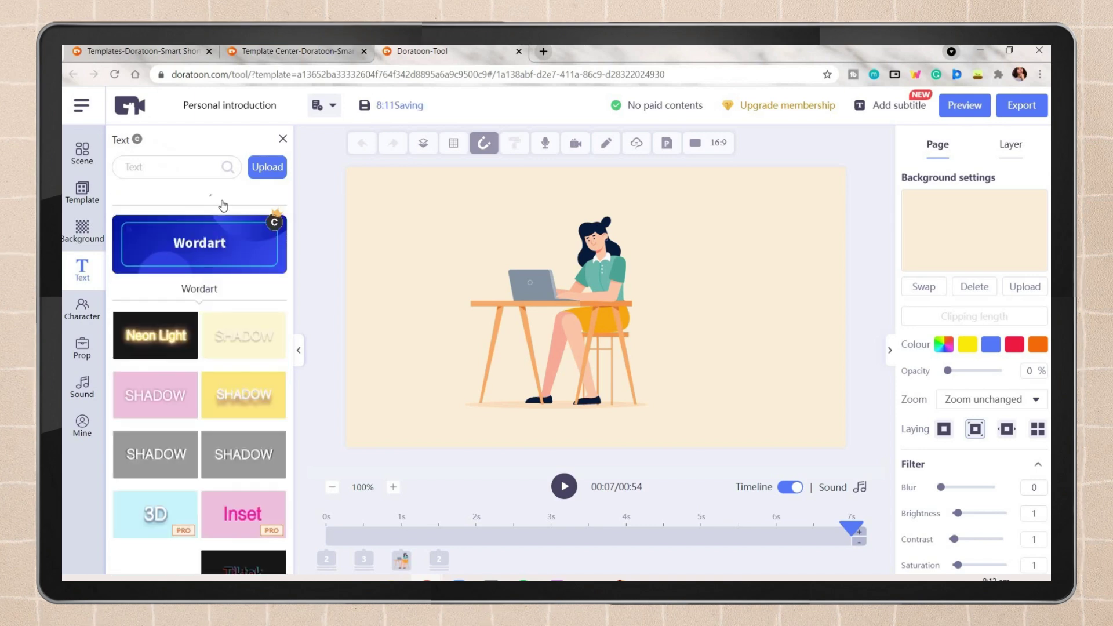
pyautogui.click(219, 290)
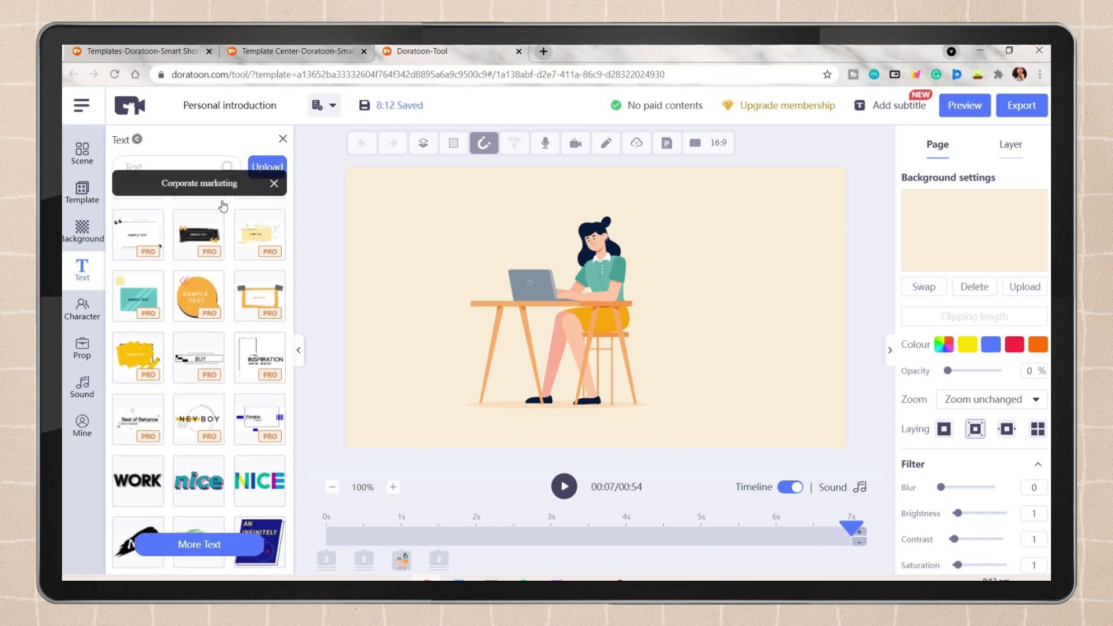
# Look through the business characters in the character library and examine the teacher's available actions
pyautogui.click(82, 308)
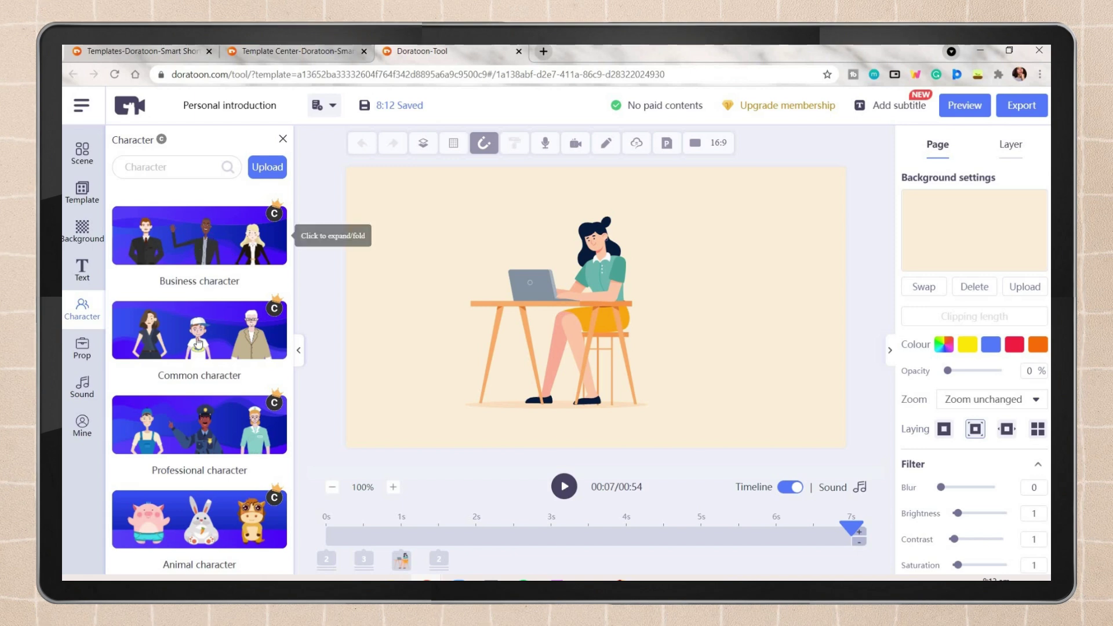
pyautogui.scroll(-1, 184, 358)
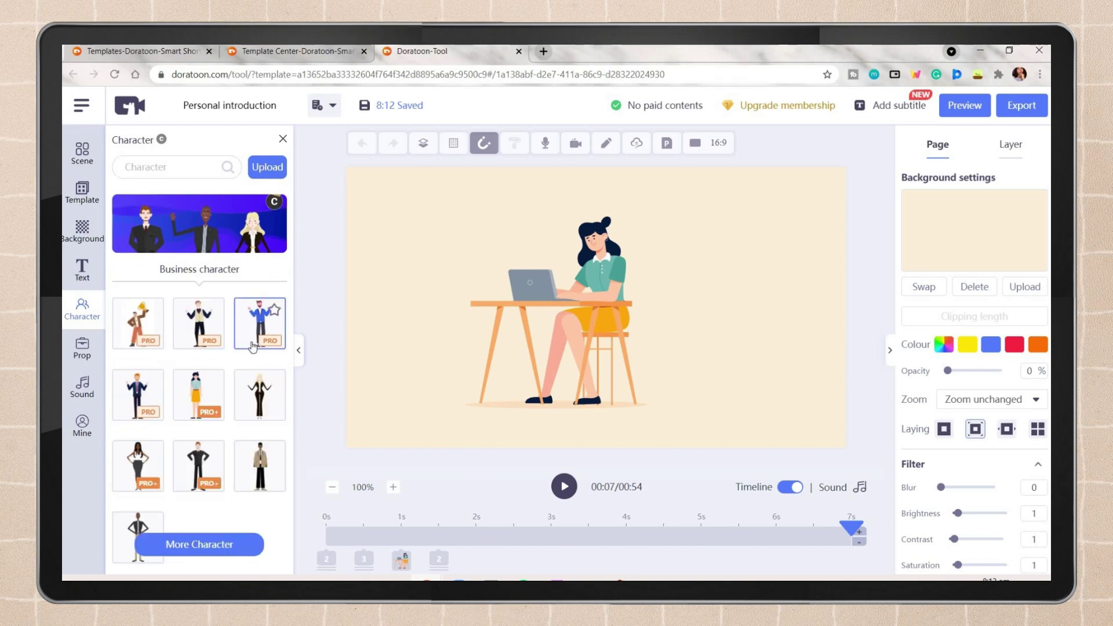
pyautogui.moveTo(269, 339)
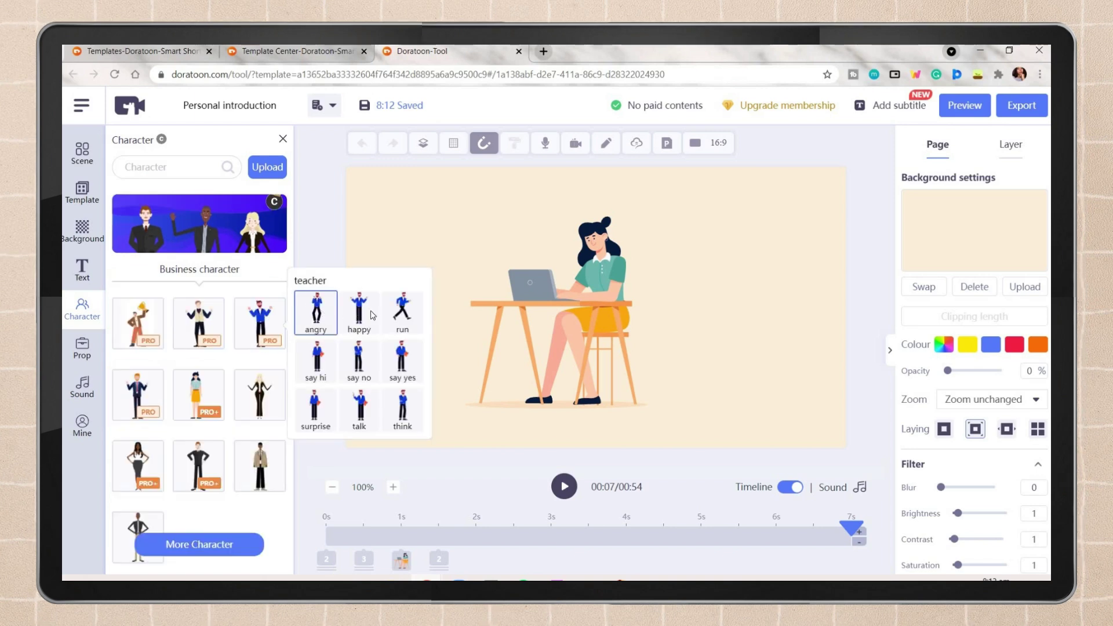
# Try out the female employee's Thinking, Explaining, Typing, Jumping and Hello actions at different spots on the first scene
pyautogui.click(201, 397)
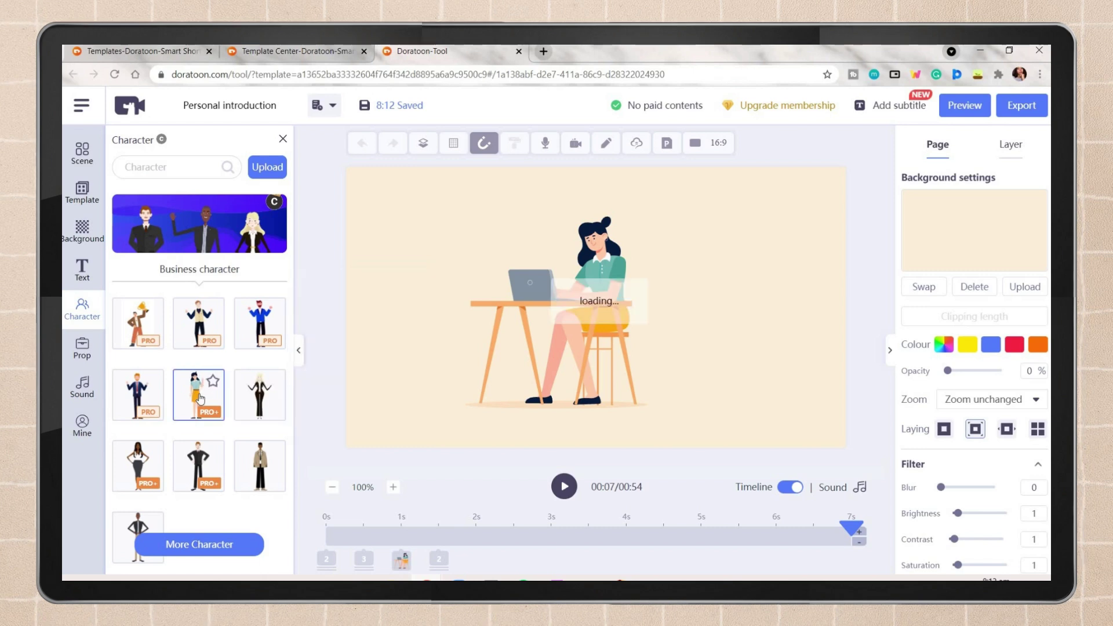
pyautogui.moveTo(200, 401)
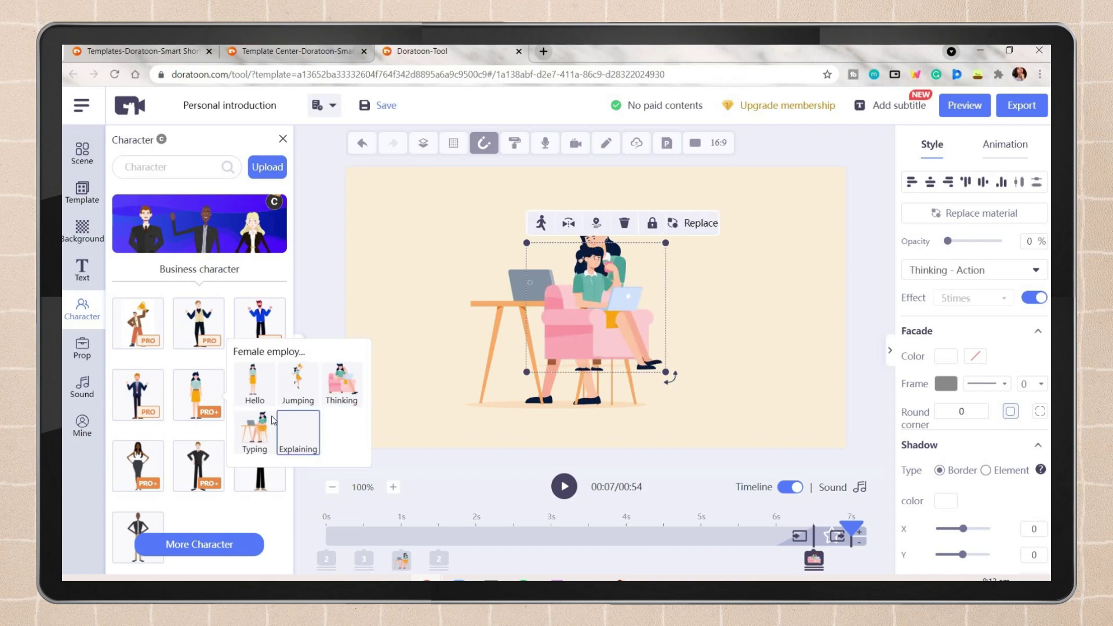
pyautogui.click(293, 436)
pyautogui.moveTo(617, 288); pyautogui.dragTo(415, 245)
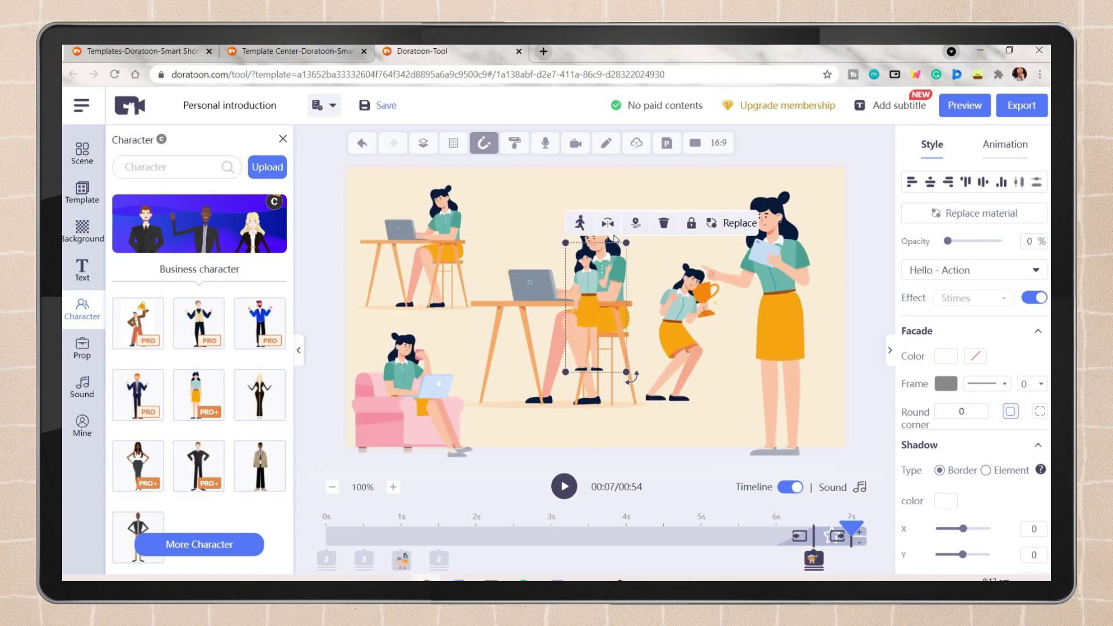
pyautogui.moveTo(583, 290); pyautogui.dragTo(614, 232)
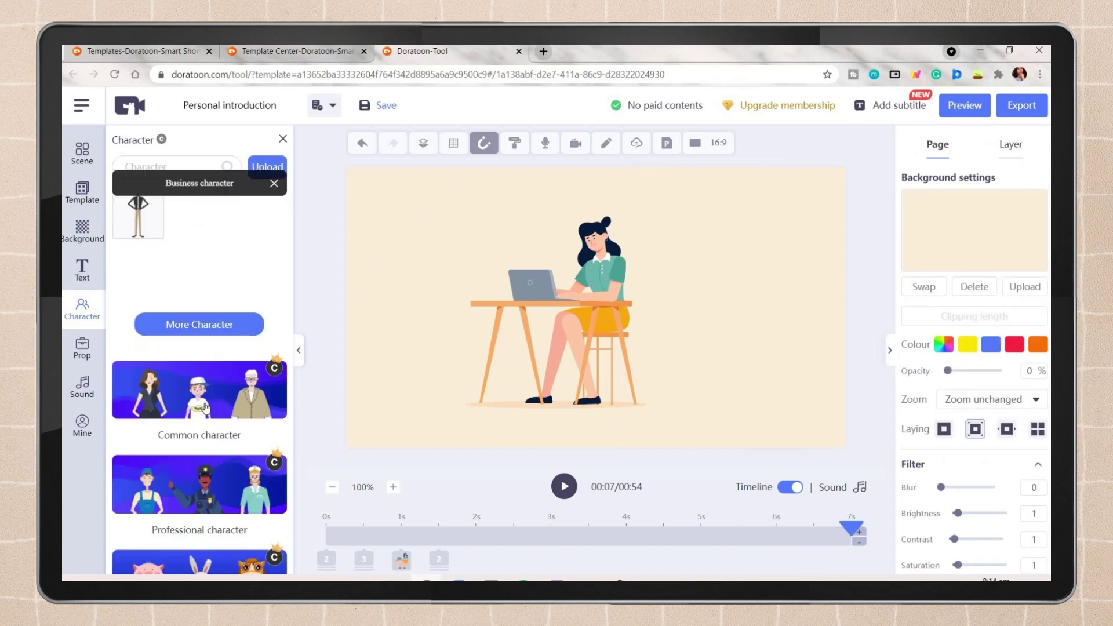
# Look through the common characters and try the professional doctor character with the ask action on the scene
pyautogui.click(192, 405)
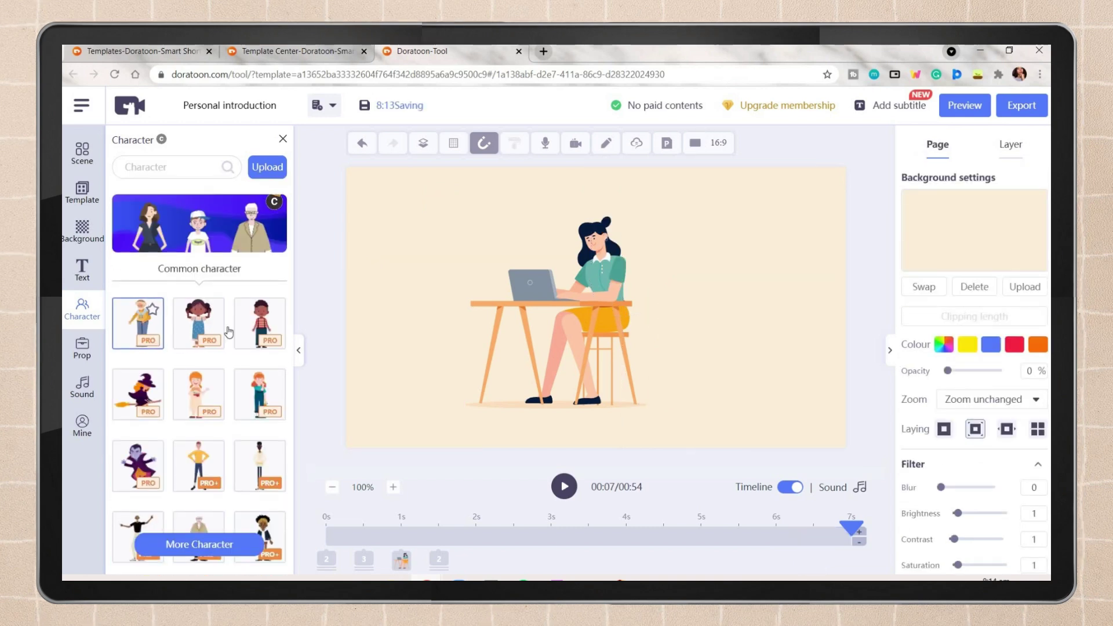
pyautogui.scroll(-3, 248, 348)
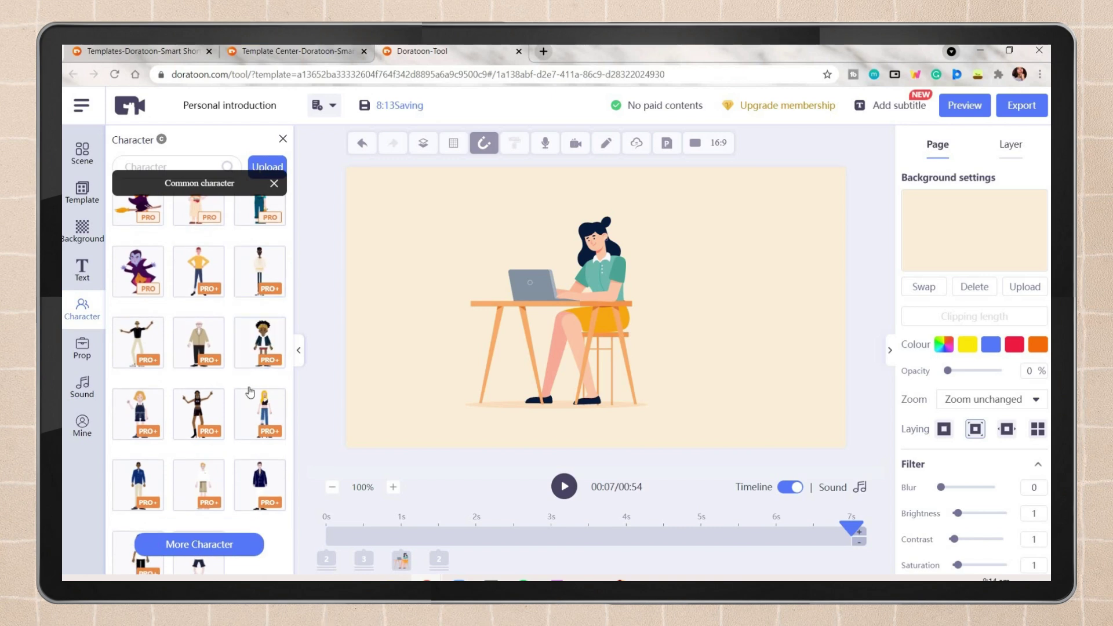
pyautogui.scroll(-3, 250, 393)
pyautogui.scroll(-5, 184, 420)
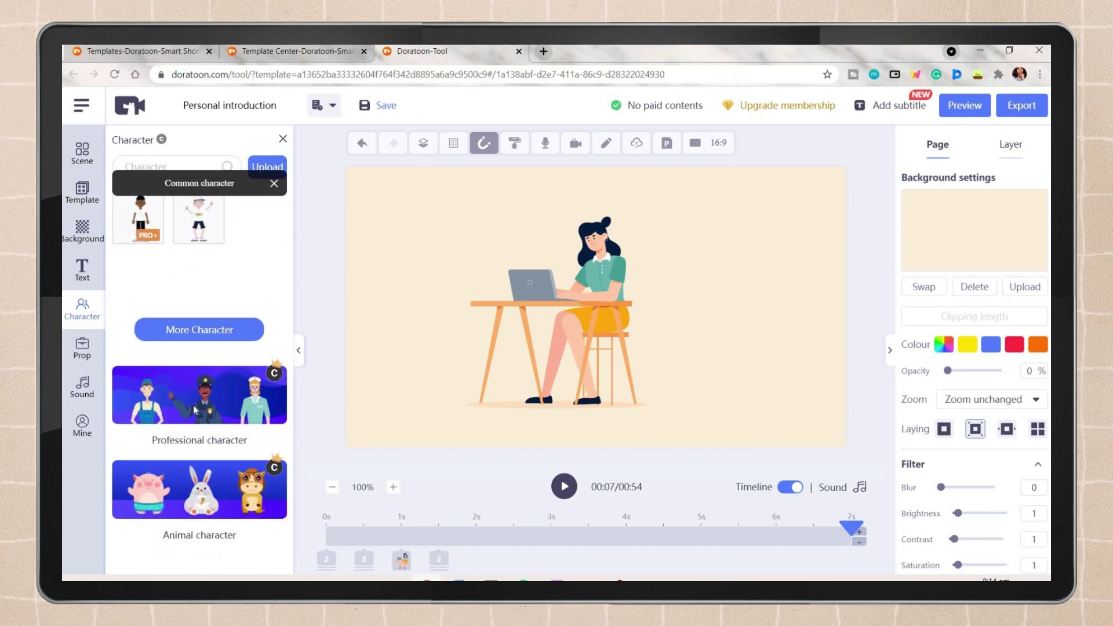
pyautogui.click(218, 332)
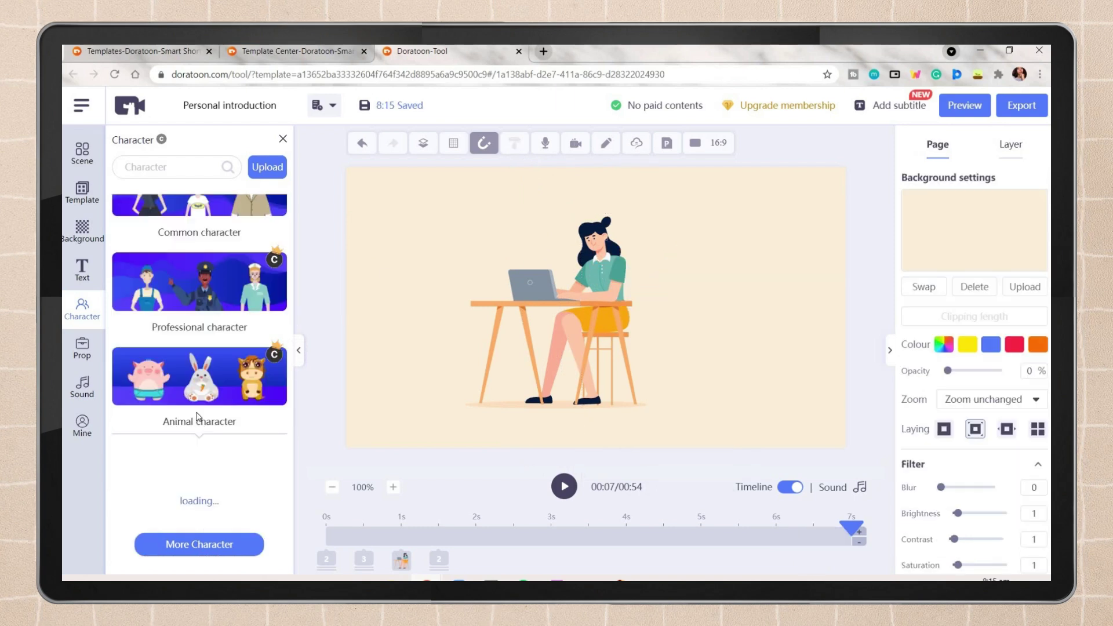
# Browse the animal characters and examine the little camel's available actions
pyautogui.click(198, 415)
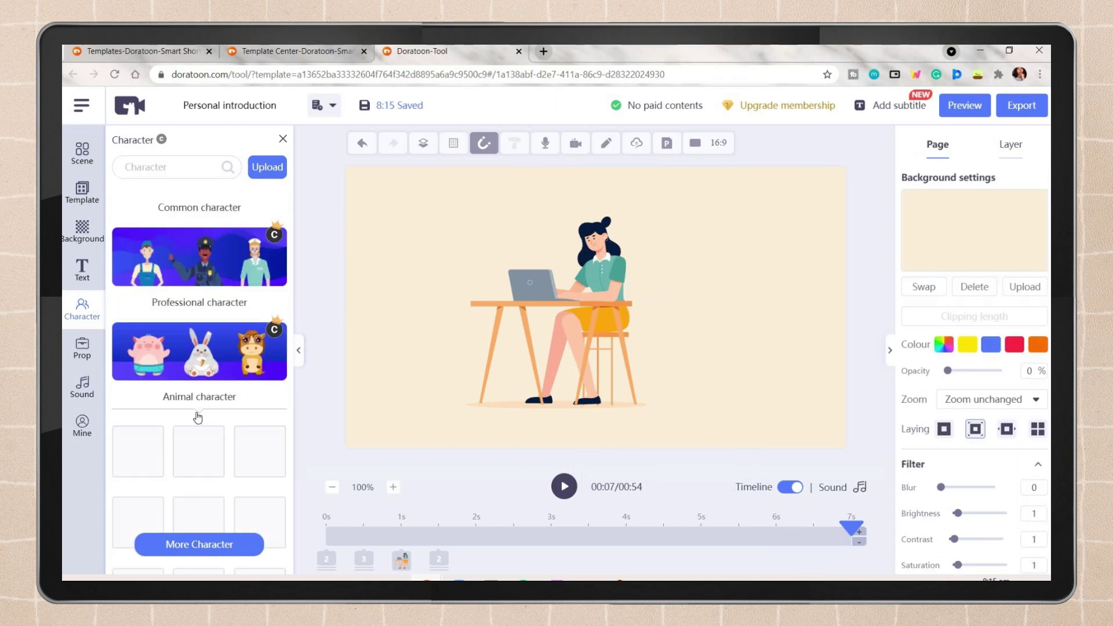
pyautogui.moveTo(139, 258)
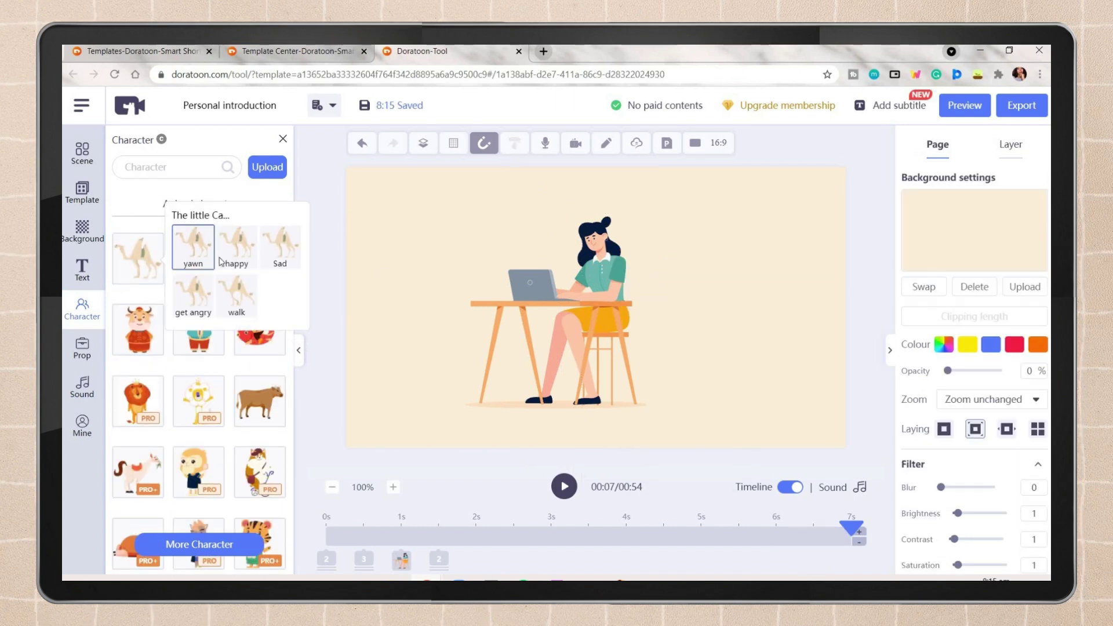
pyautogui.scroll(-5, 125, 360)
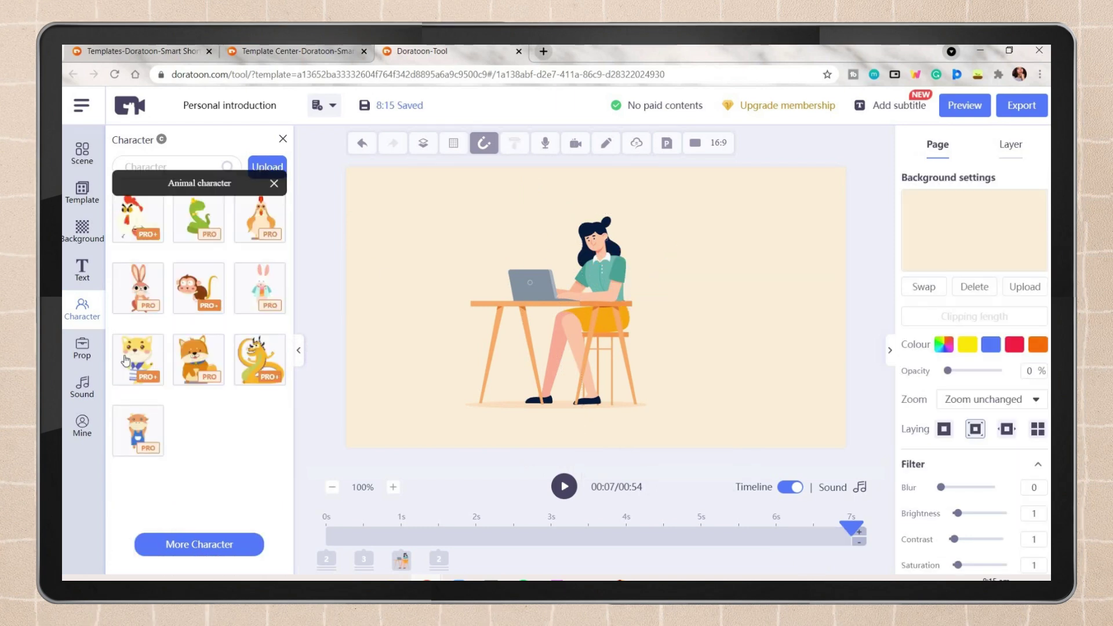
# Browse the image props across all items and in the Business & office, animal and education categories
pyautogui.click(81, 348)
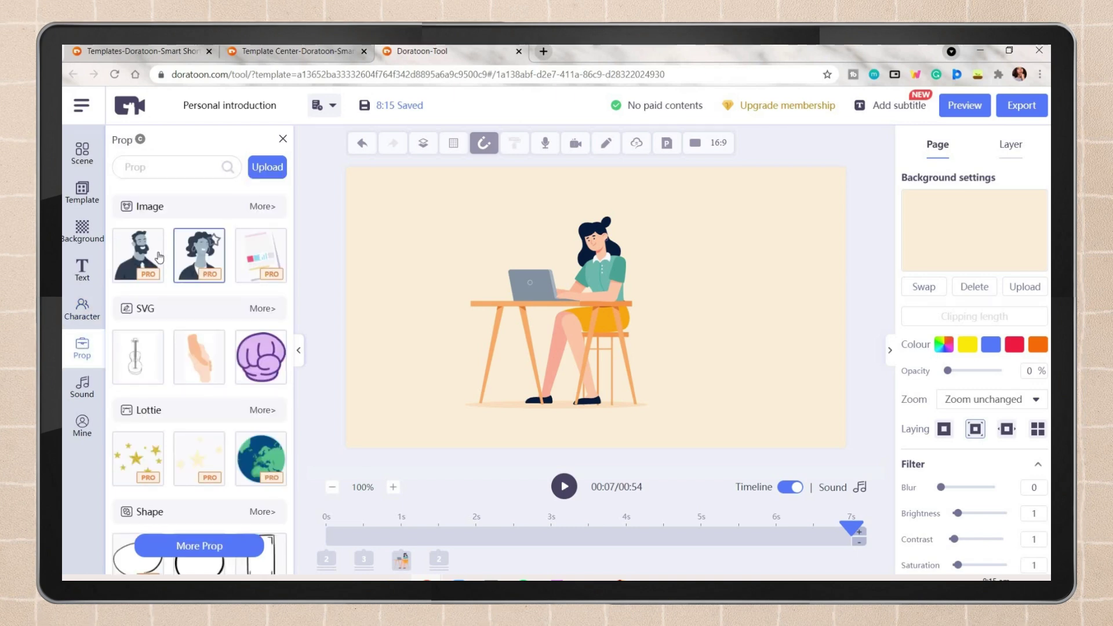
pyautogui.click(262, 207)
pyautogui.scroll(-5, 273, 381)
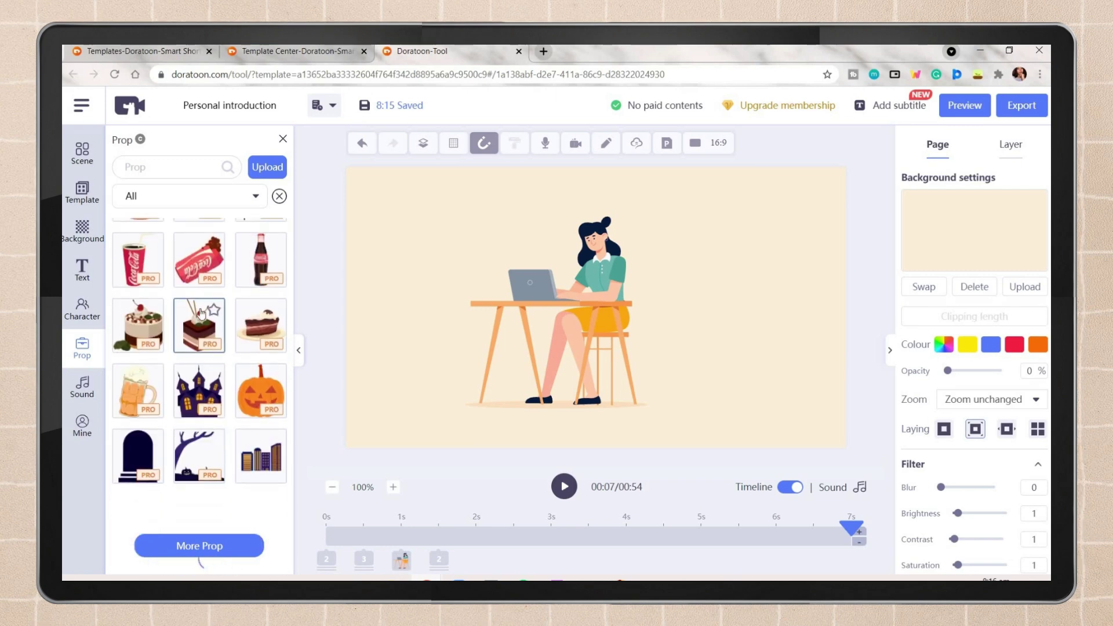
pyautogui.scroll(5, 178, 286)
pyautogui.click(261, 239)
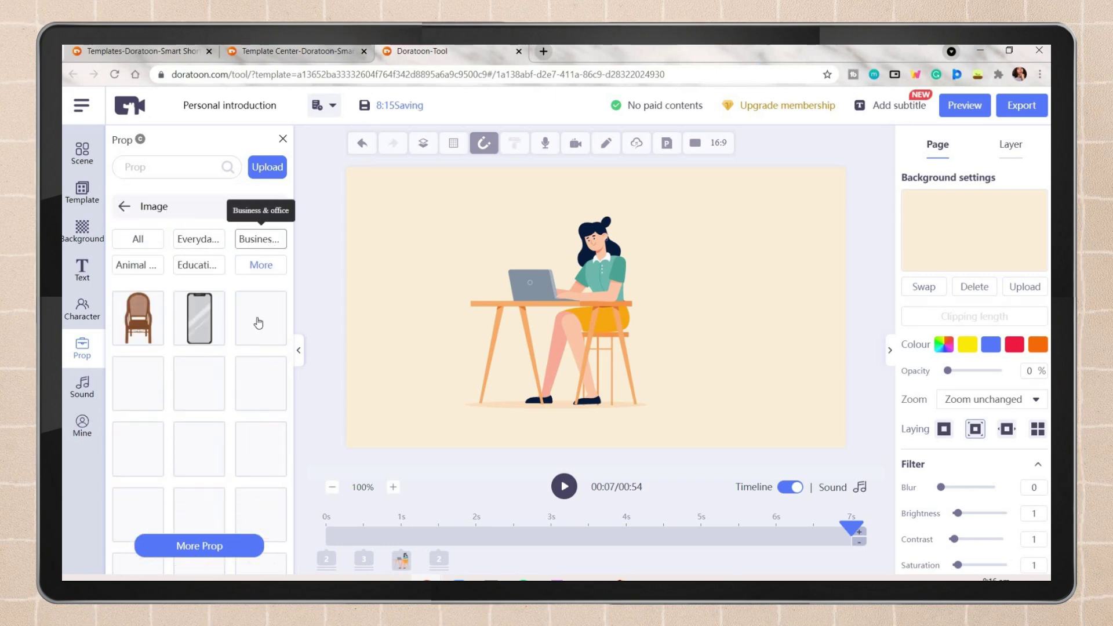
pyautogui.click(129, 267)
pyautogui.click(199, 265)
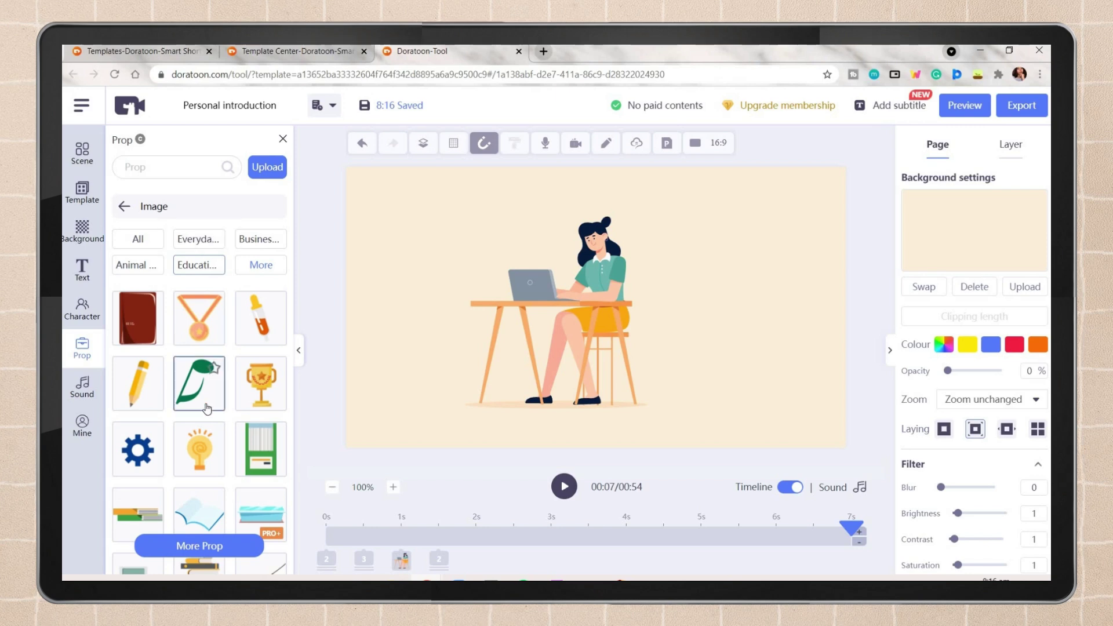
# Expand the image prop categories and look through food, festival, Character/role, Festival greetings and architecture props
pyautogui.click(261, 265)
pyautogui.click(158, 295)
pyautogui.click(199, 293)
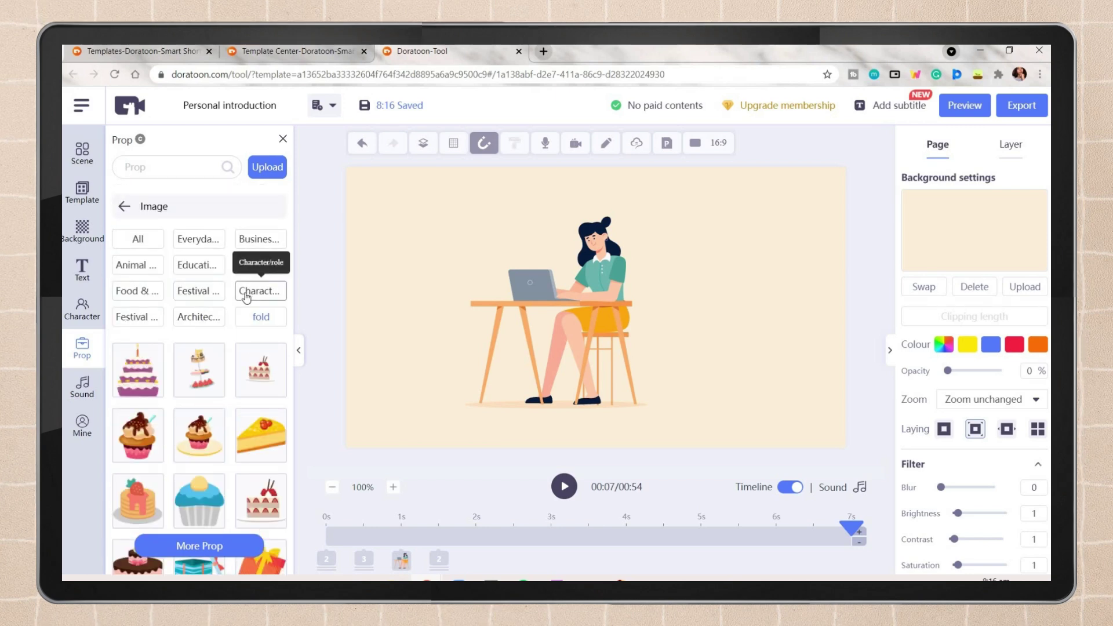
pyautogui.click(247, 294)
pyautogui.scroll(-5, 205, 410)
pyautogui.scroll(-3, 205, 409)
pyautogui.scroll(8, 205, 406)
pyautogui.click(140, 317)
pyautogui.scroll(-3, 203, 387)
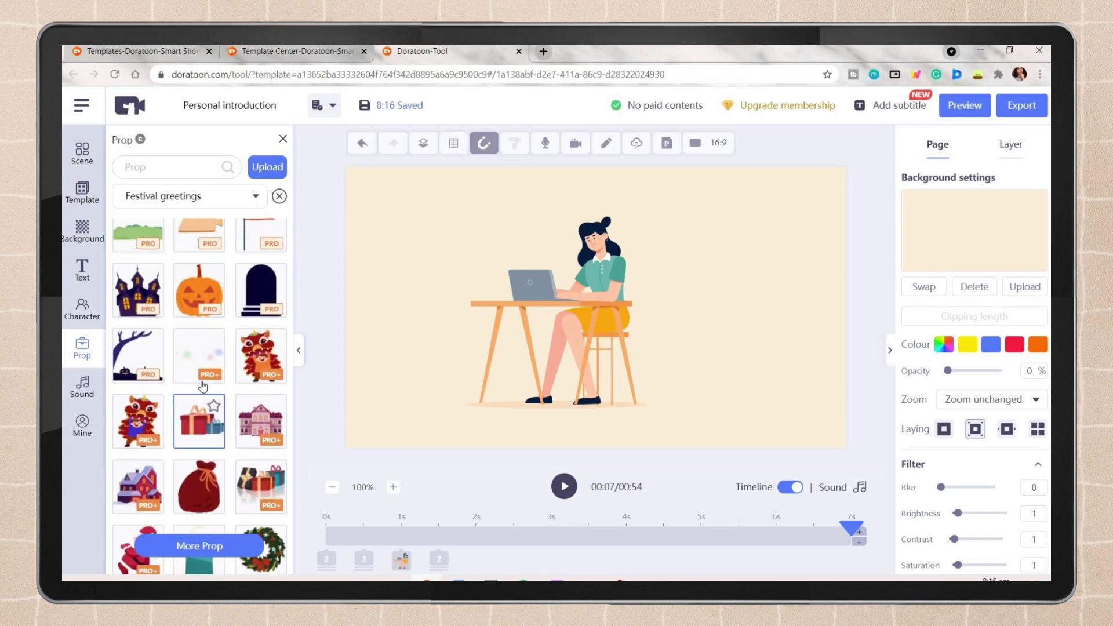
pyautogui.scroll(4, 203, 387)
pyautogui.click(198, 317)
# Browse the sound library and preview tracks, including the Christmas Music Box track and Prelude in G major
pyautogui.click(82, 385)
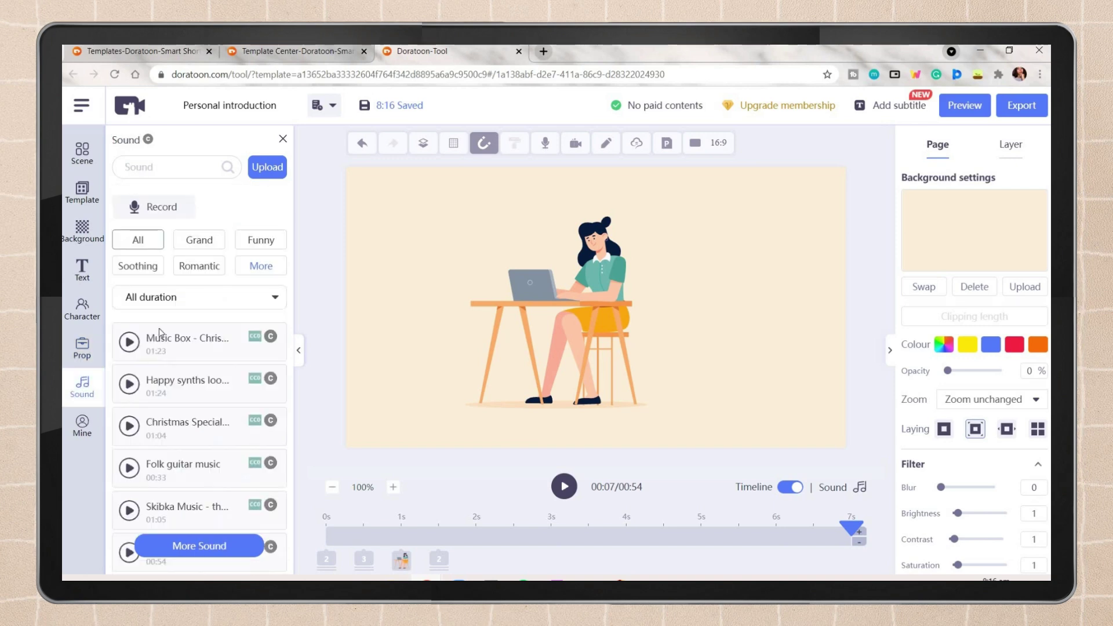
pyautogui.scroll(-5, 214, 346)
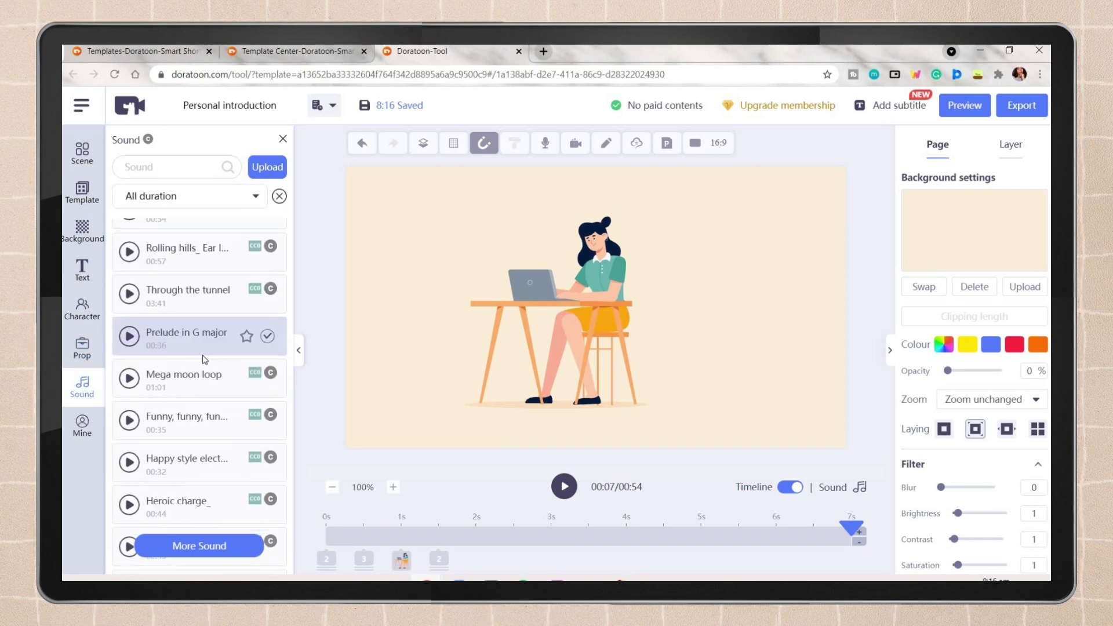
pyautogui.scroll(4, 216, 331)
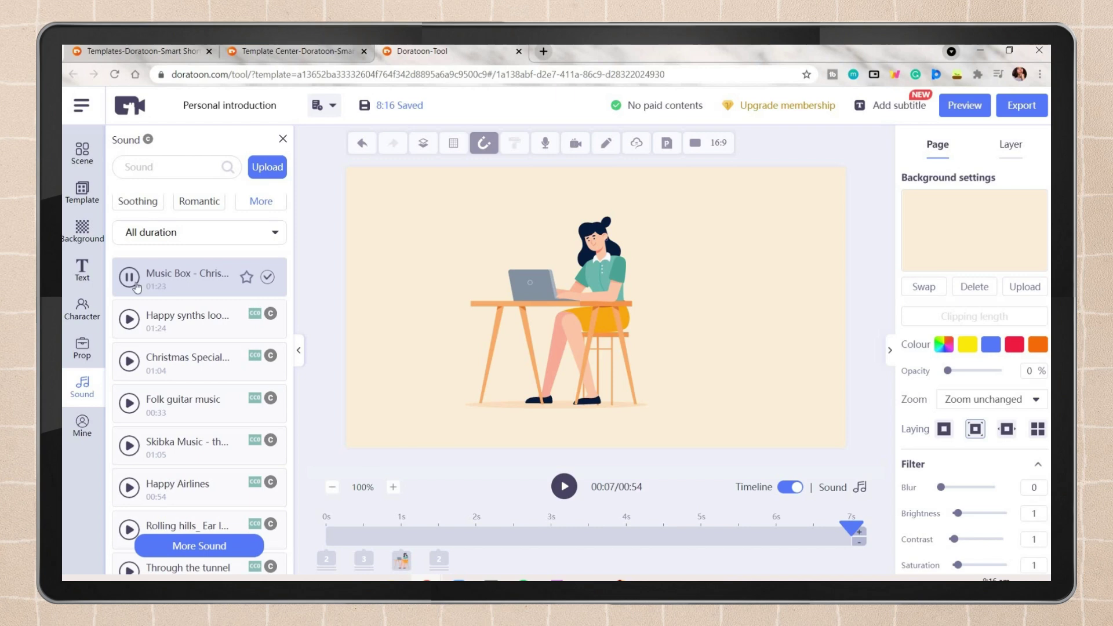
pyautogui.scroll(-2, 145, 405)
pyautogui.click(144, 483)
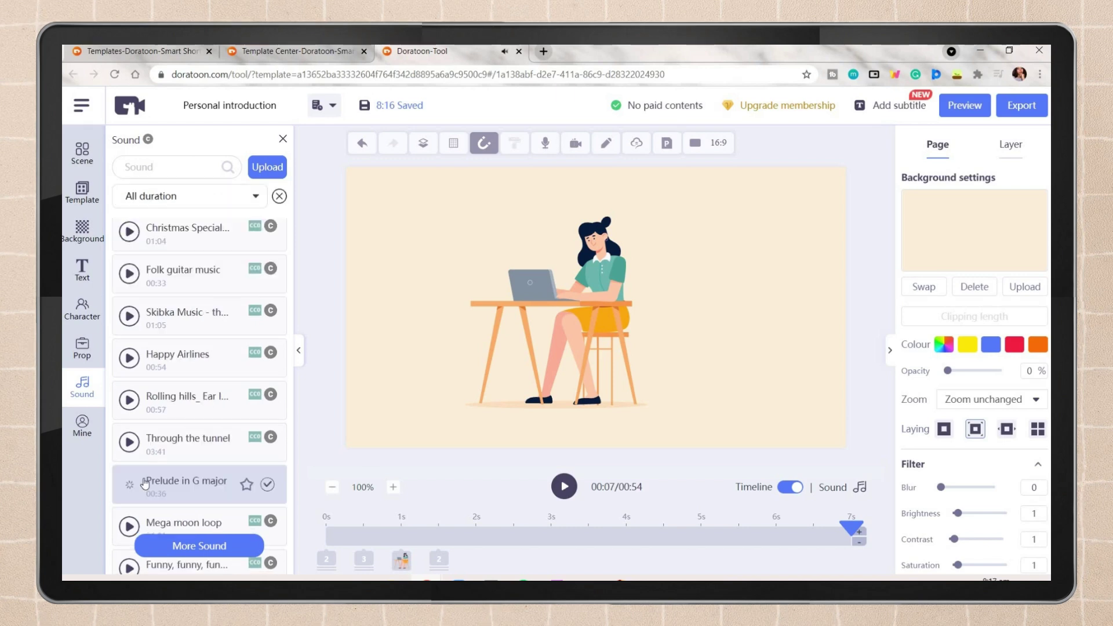
pyautogui.scroll(-5, 156, 481)
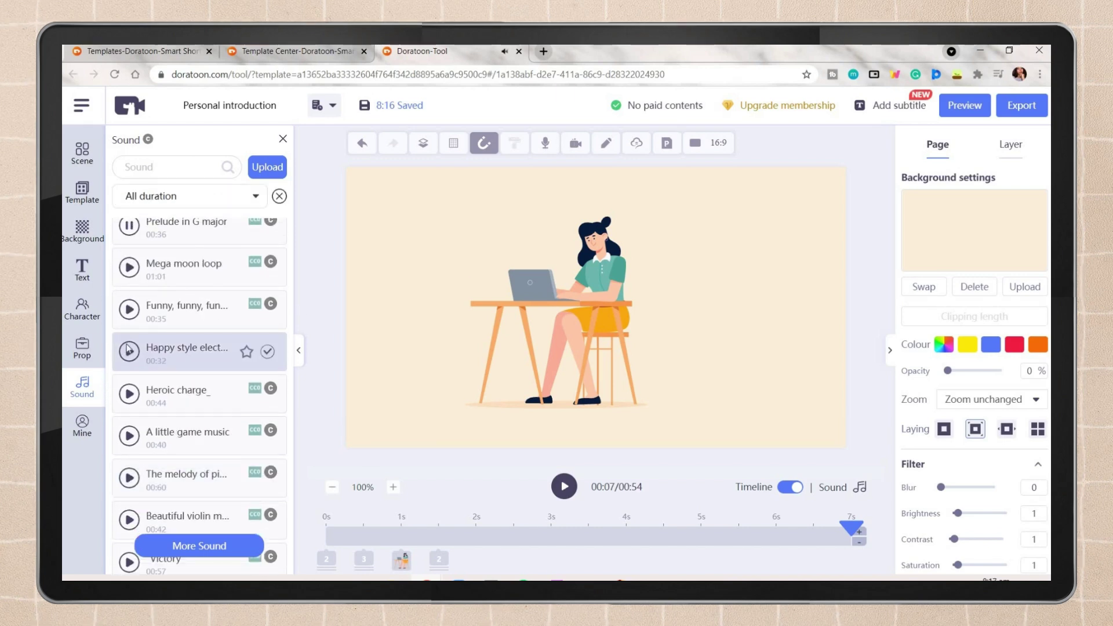
# View the personal uploads area and browse the scene categories in the scene store, then return to the canvas
pyautogui.click(83, 436)
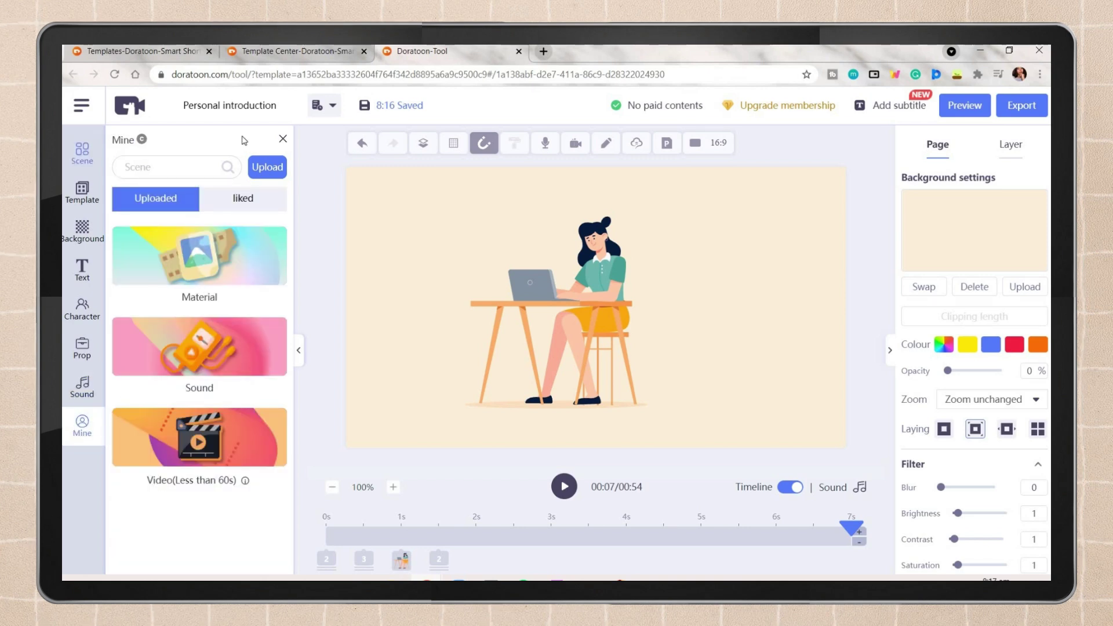
pyautogui.click(283, 139)
pyautogui.click(243, 146)
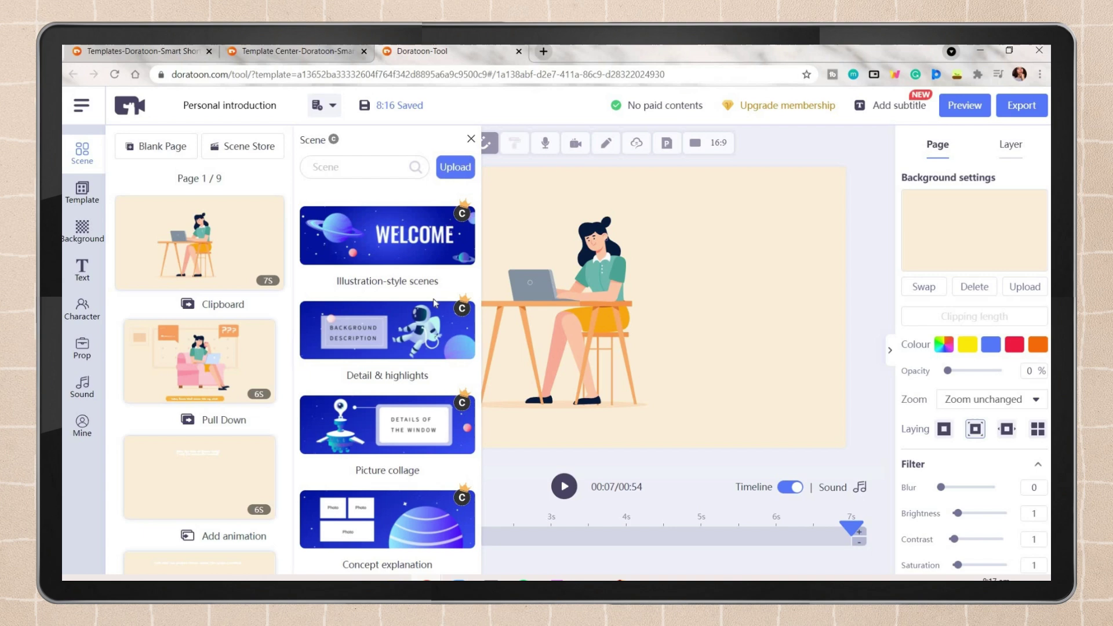
pyautogui.scroll(-2, 435, 302)
pyautogui.scroll(-6, 435, 301)
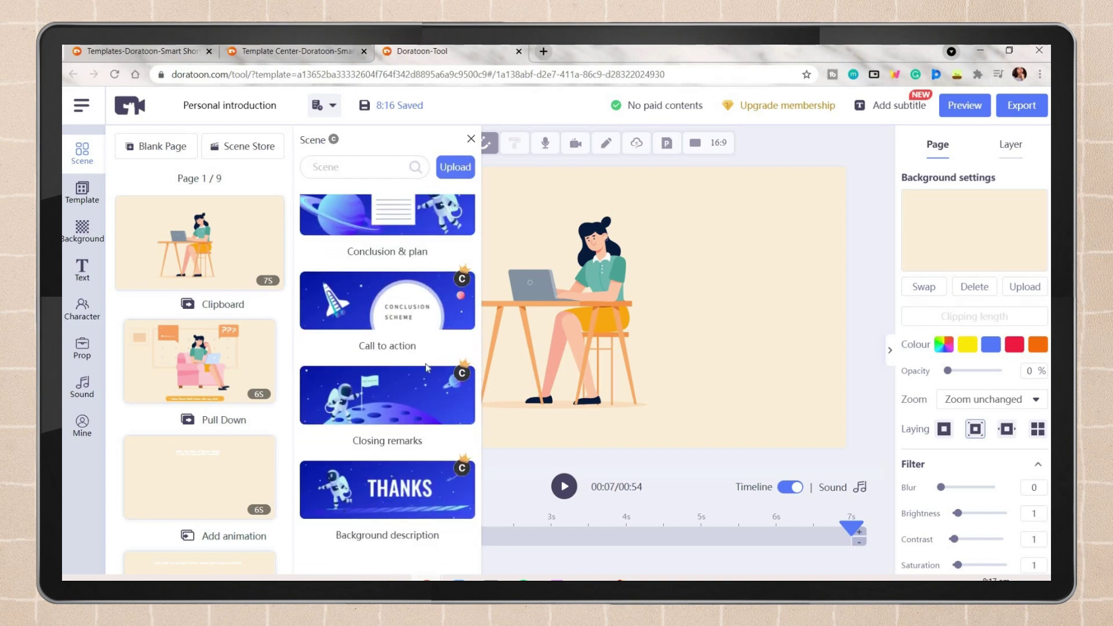
pyautogui.click(718, 252)
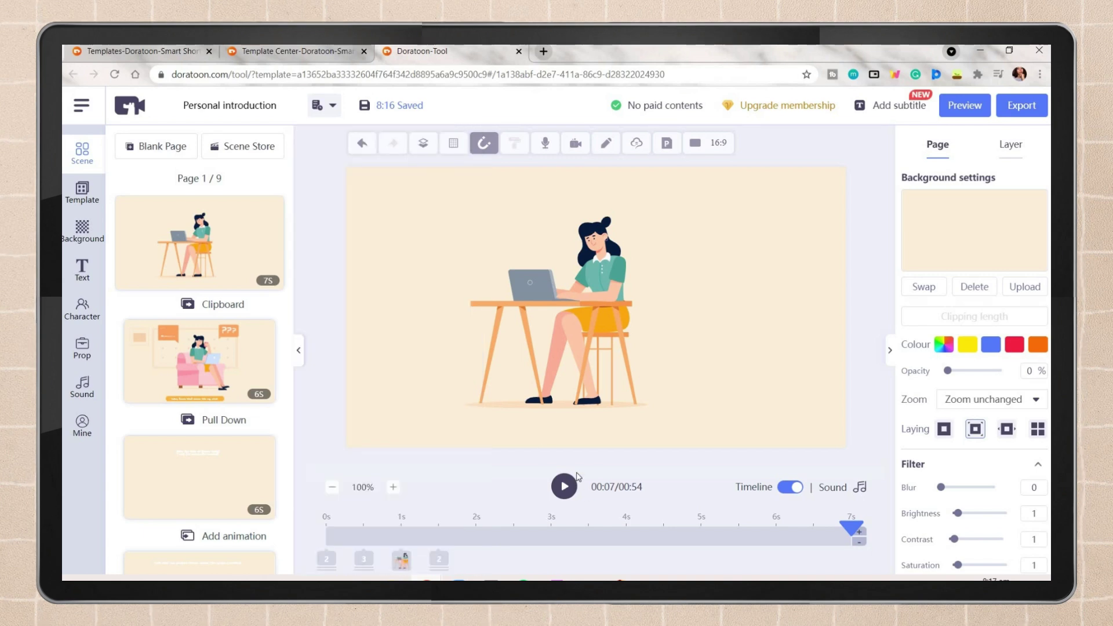
# Play the first scene until its caption appears and replace the caption text with "Hello everyone"
pyautogui.press('space')
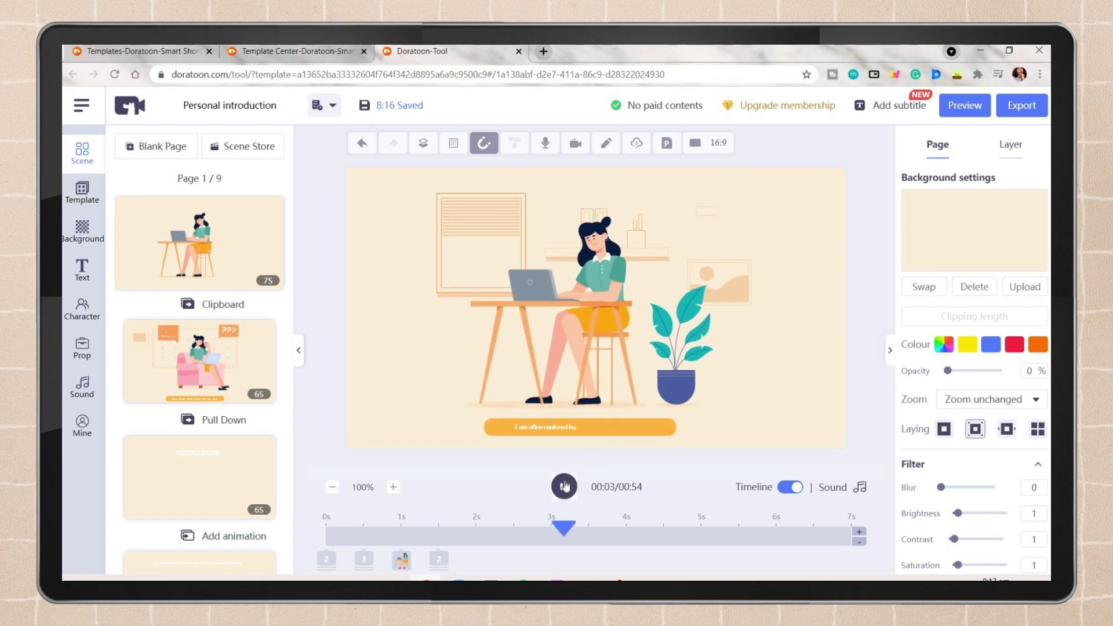
pyautogui.click(539, 429)
pyautogui.click(542, 430)
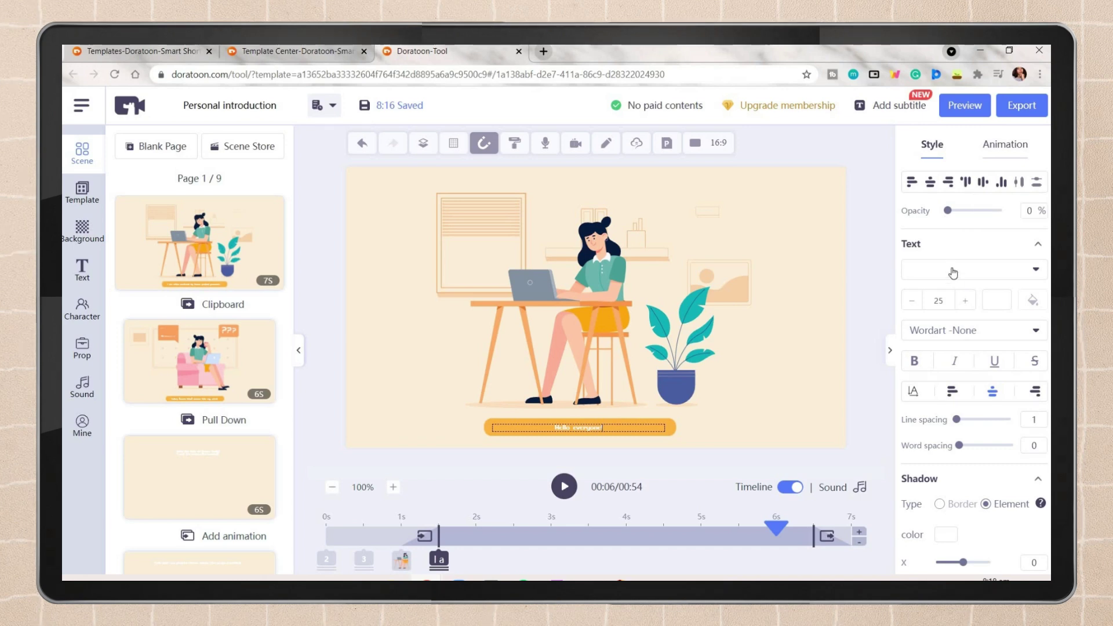
# Look through the available fonts for the caption text and its stay, entry and exit animation options
pyautogui.click(970, 276)
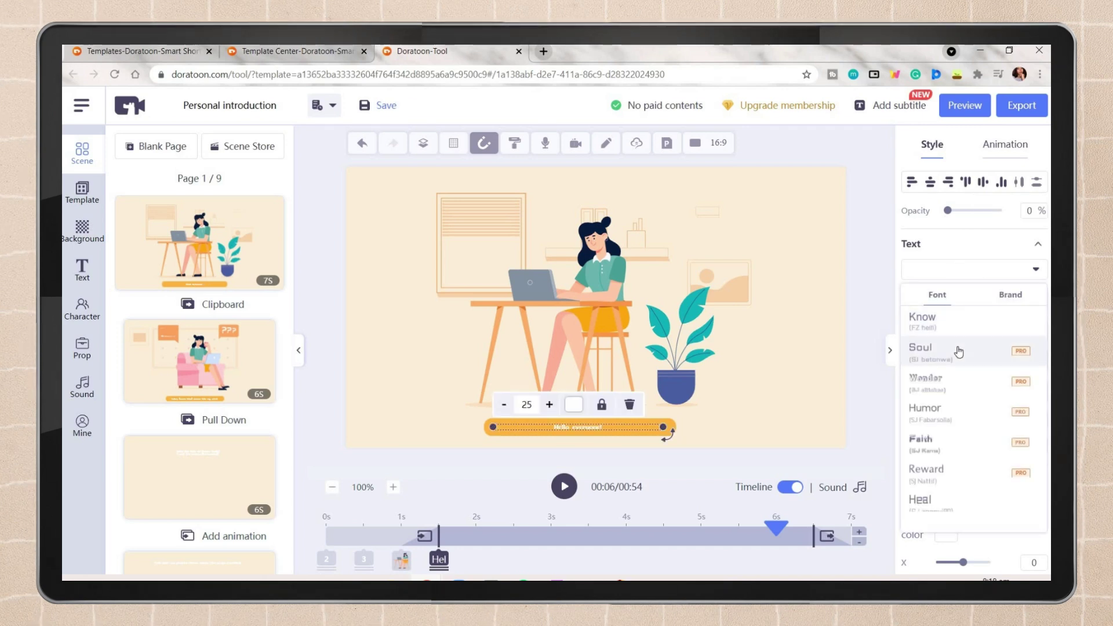
pyautogui.scroll(-2, 942, 406)
pyautogui.scroll(-5, 942, 406)
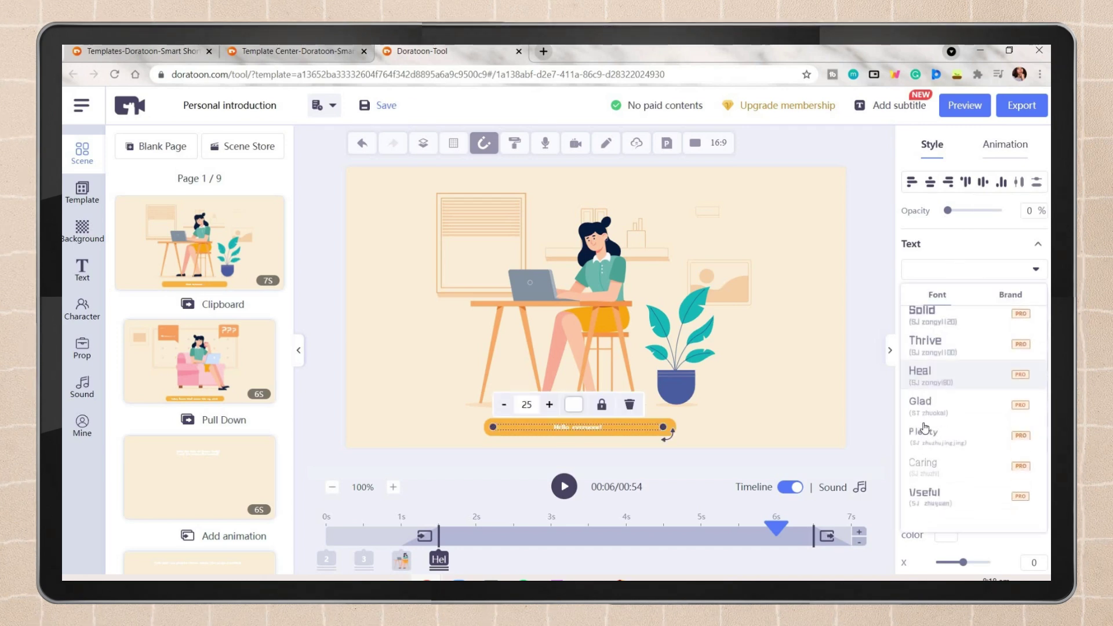
pyautogui.click(964, 277)
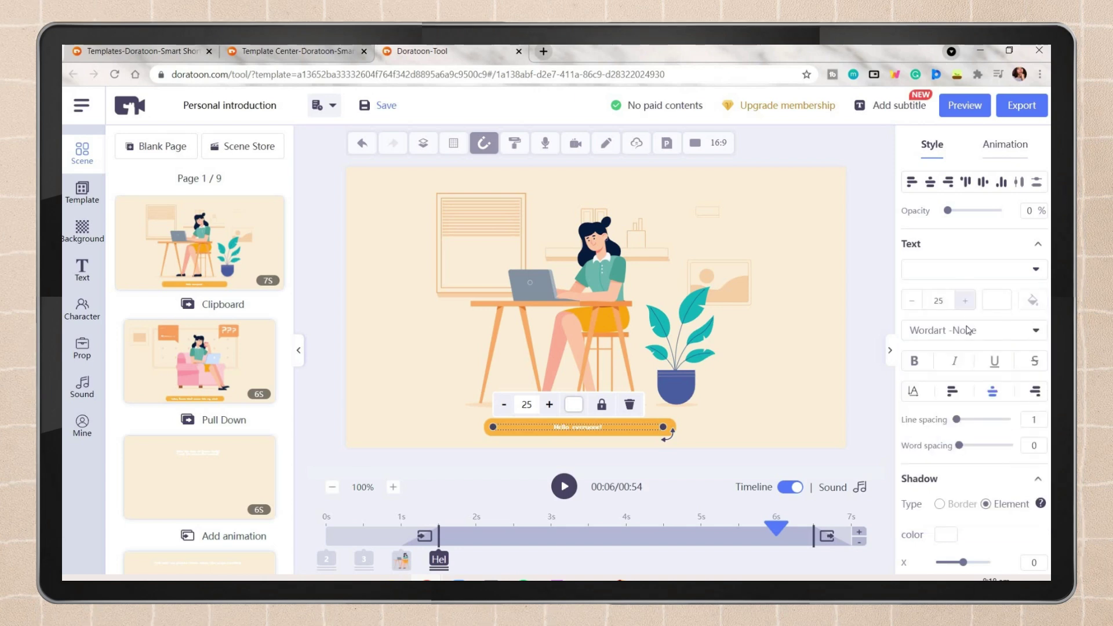
pyautogui.click(1011, 145)
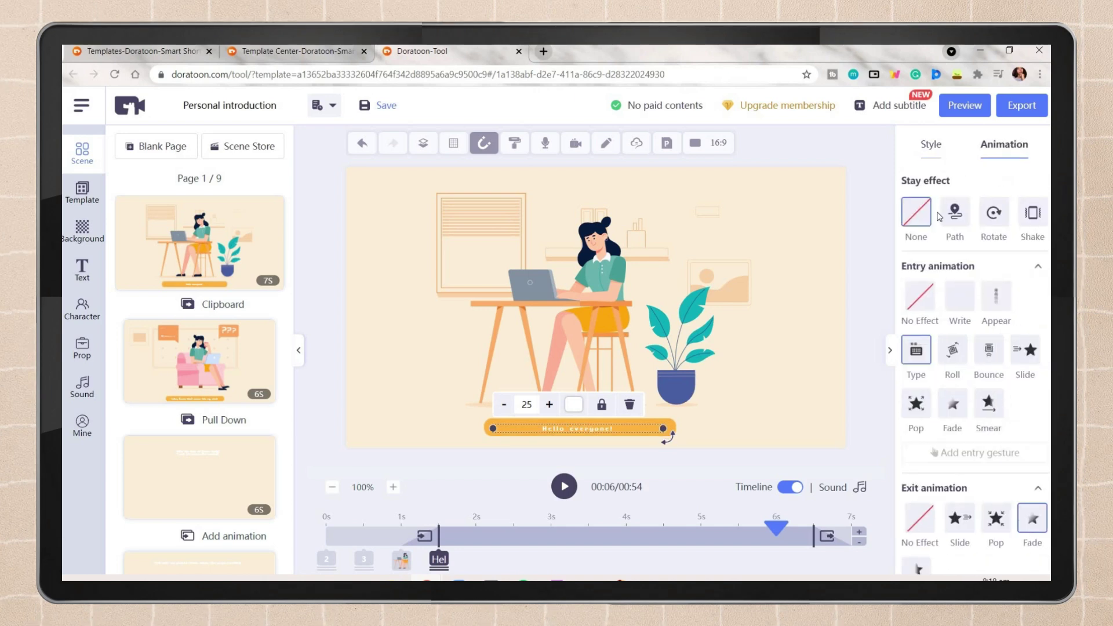
pyautogui.click(994, 212)
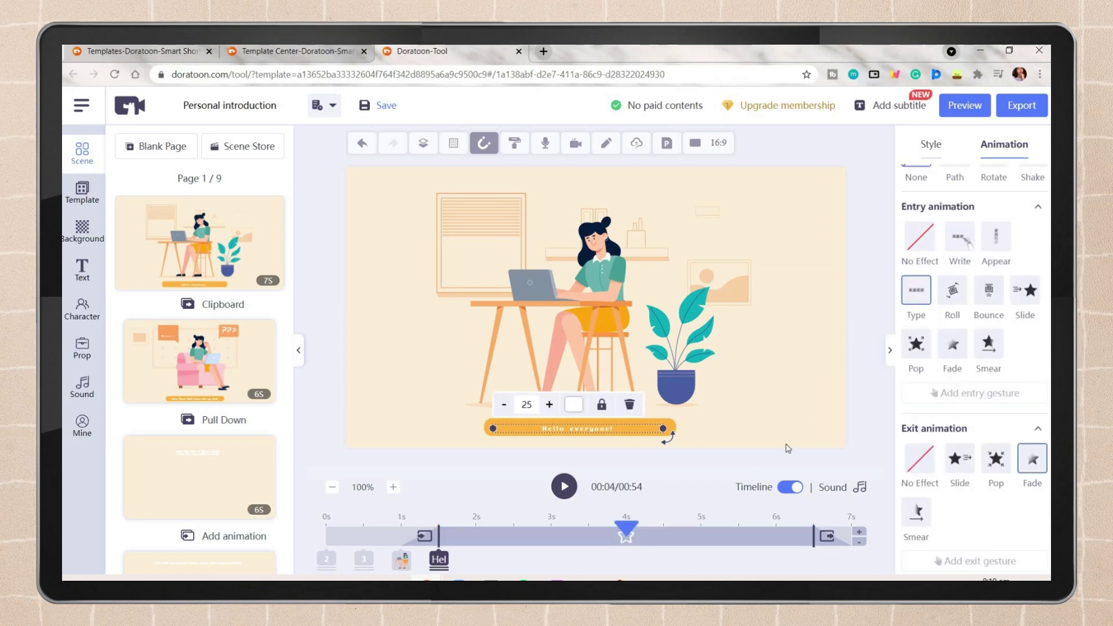
# Play the first scene from about 1 s to preview the caption's entry animation, and pause the playback
pyautogui.click(382, 534)
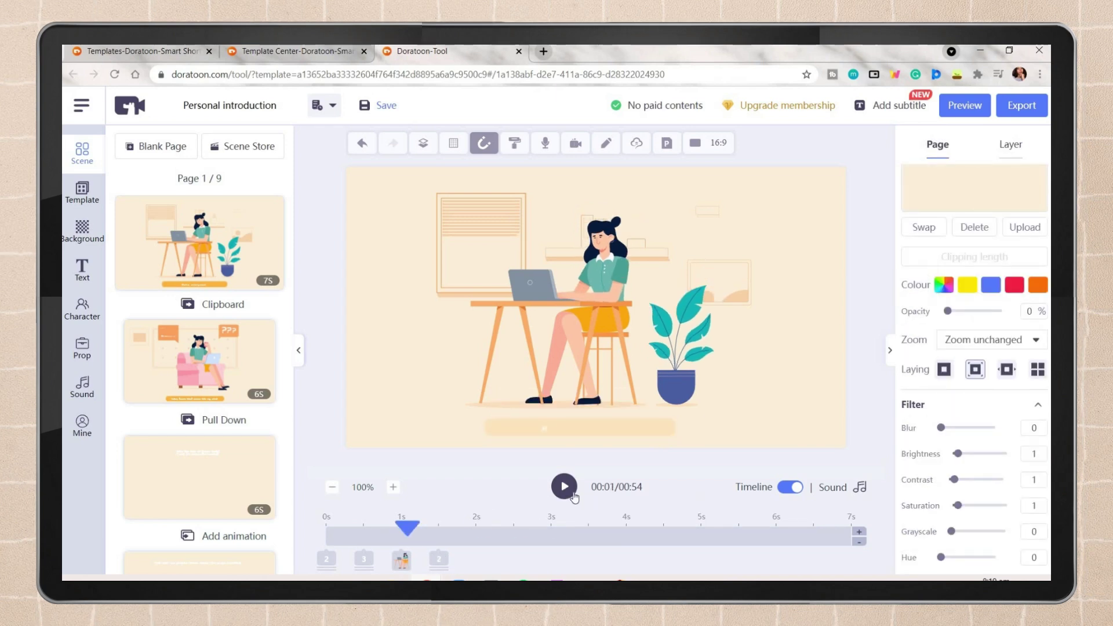
pyautogui.click(565, 485)
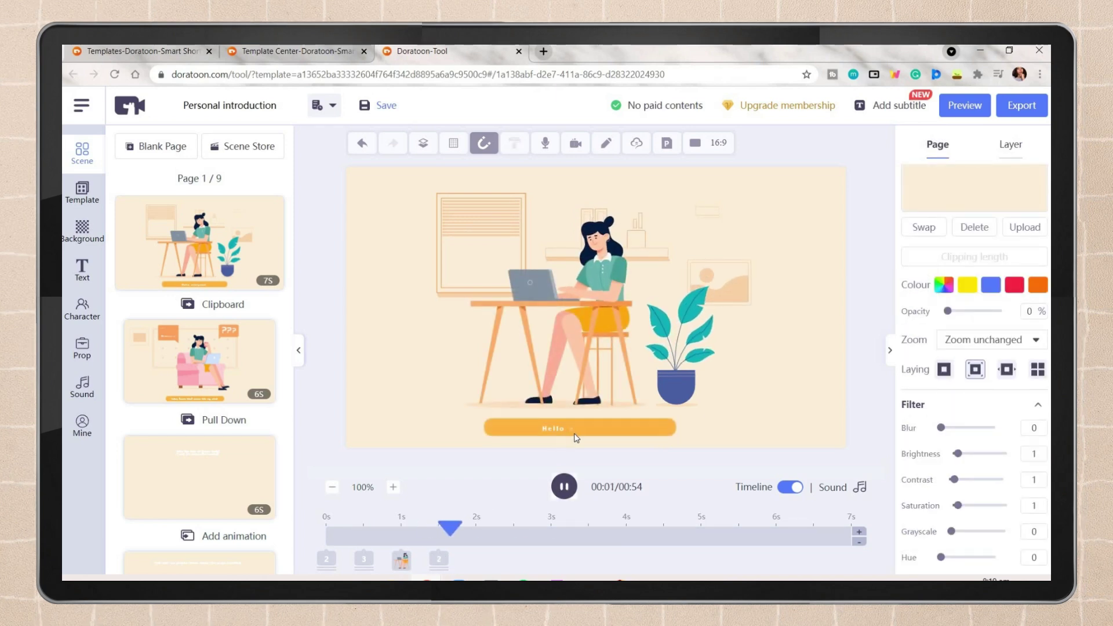
pyautogui.click(565, 487)
# Try yellow and red as the first scene's background colour, with the red at 74% opacity
pyautogui.scroll(1, 968, 351)
pyautogui.click(967, 347)
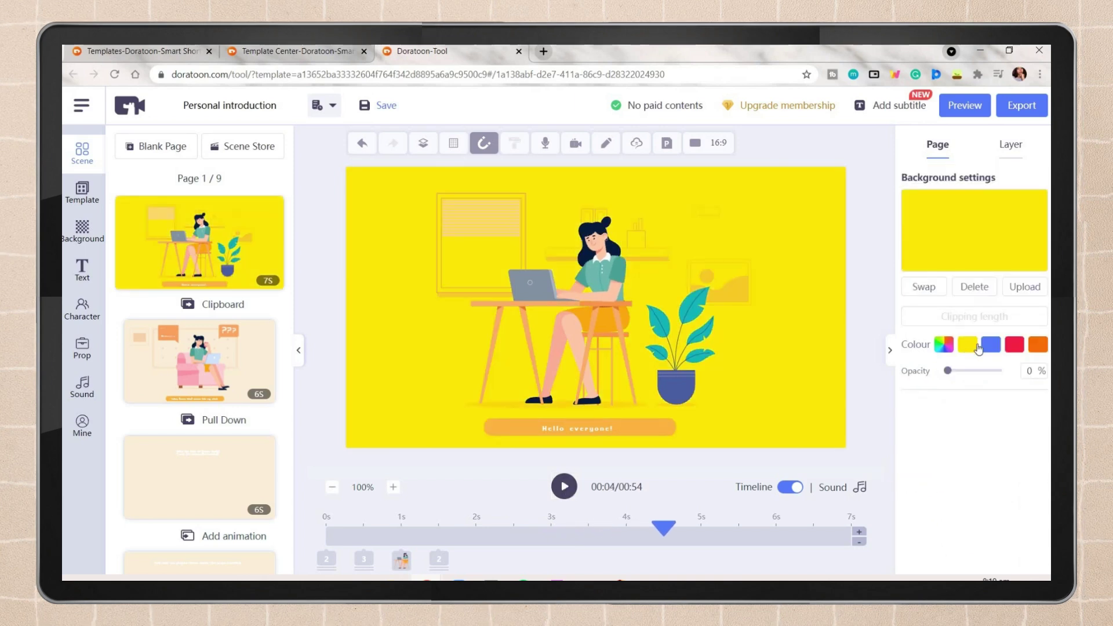
pyautogui.click(1014, 344)
pyautogui.moveTo(948, 370); pyautogui.dragTo(988, 371)
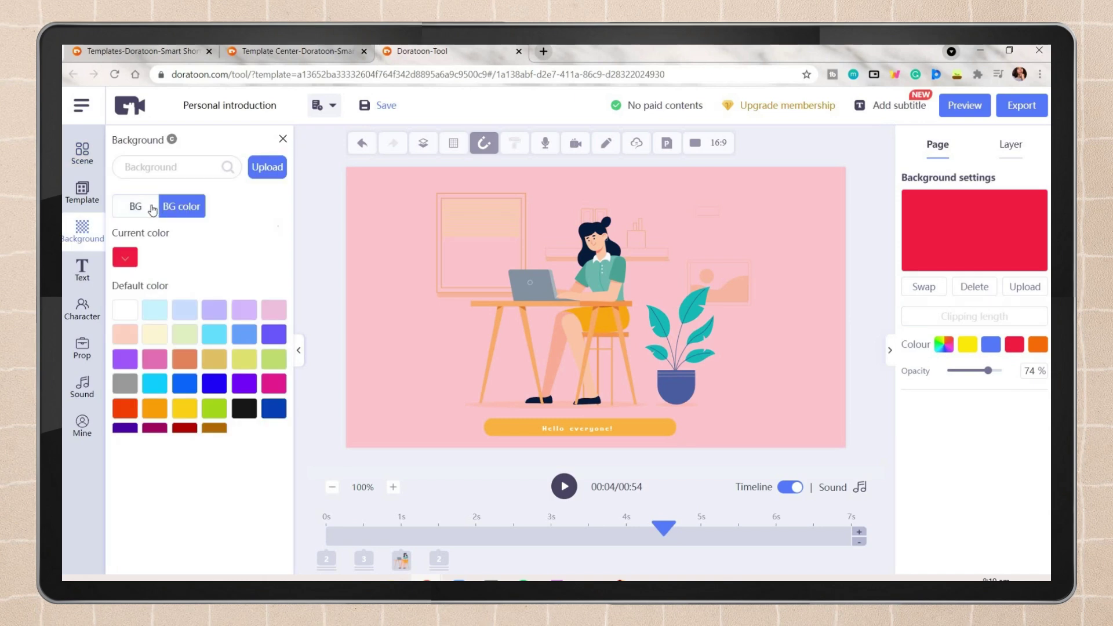
# Try the subway station background, apply the sunny blue sky illustration background to the first scene, and close the background library
pyautogui.click(152, 209)
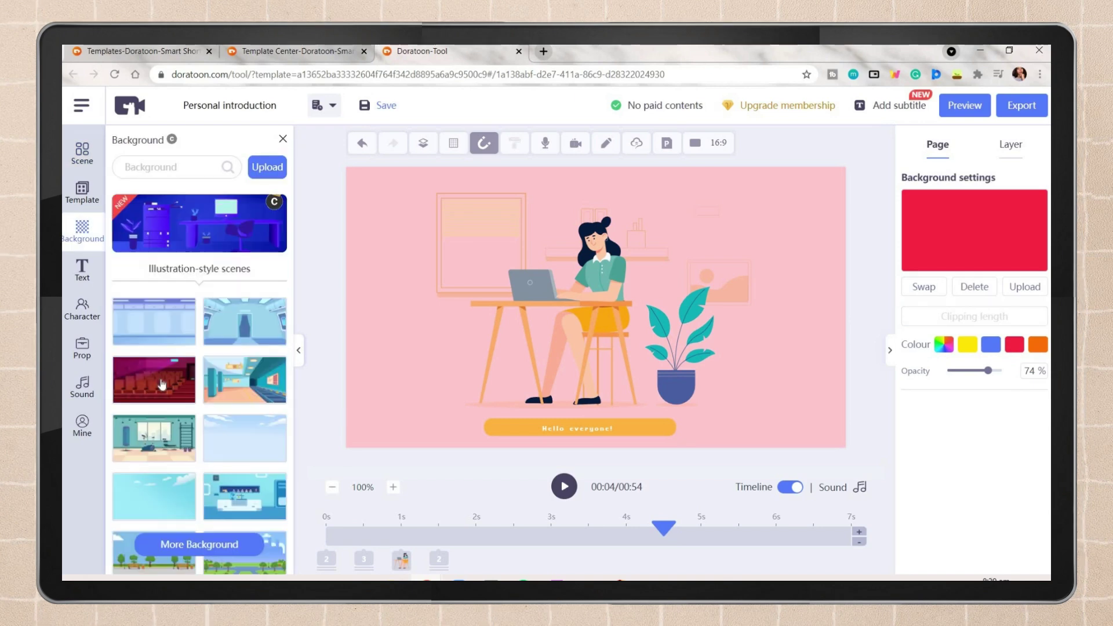
pyautogui.click(231, 385)
pyautogui.scroll(-4, 243, 412)
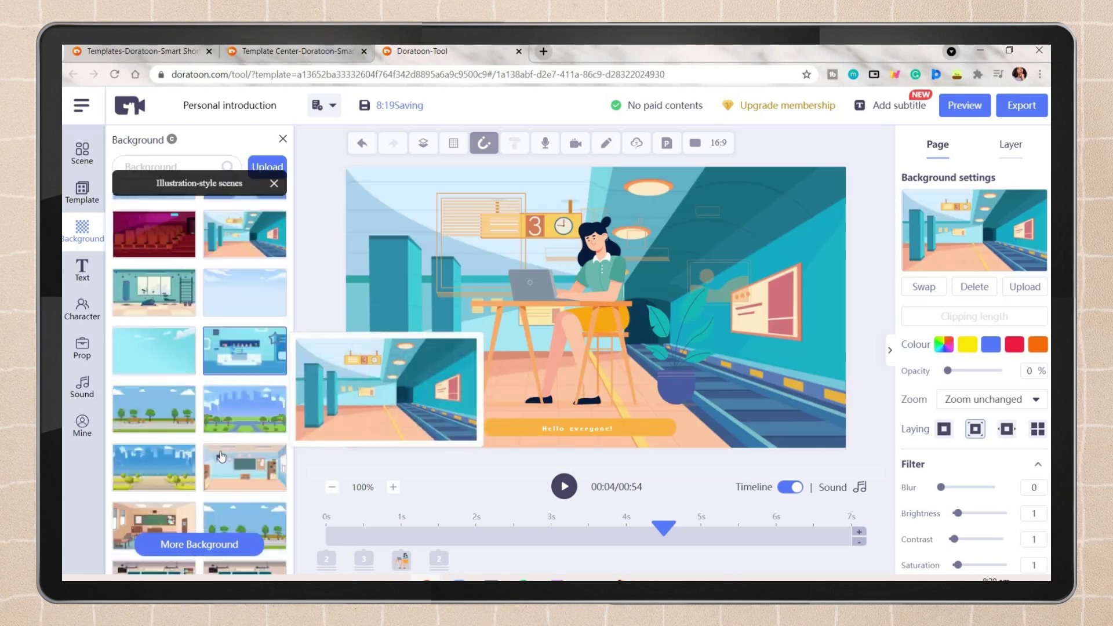
pyautogui.scroll(-5, 201, 429)
pyautogui.click(244, 438)
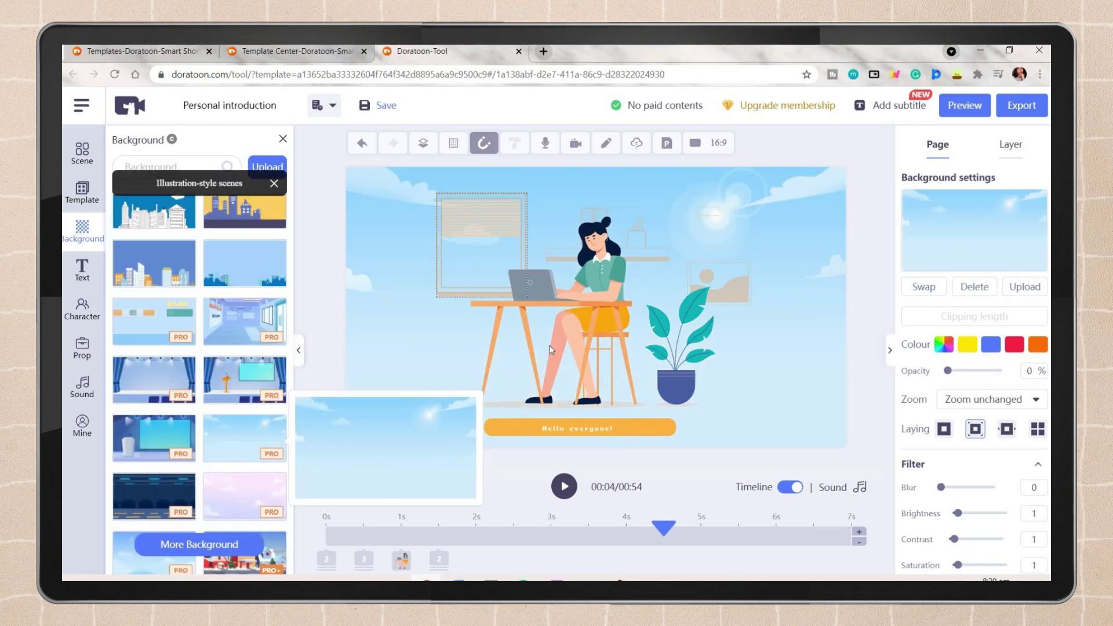
pyautogui.click(274, 183)
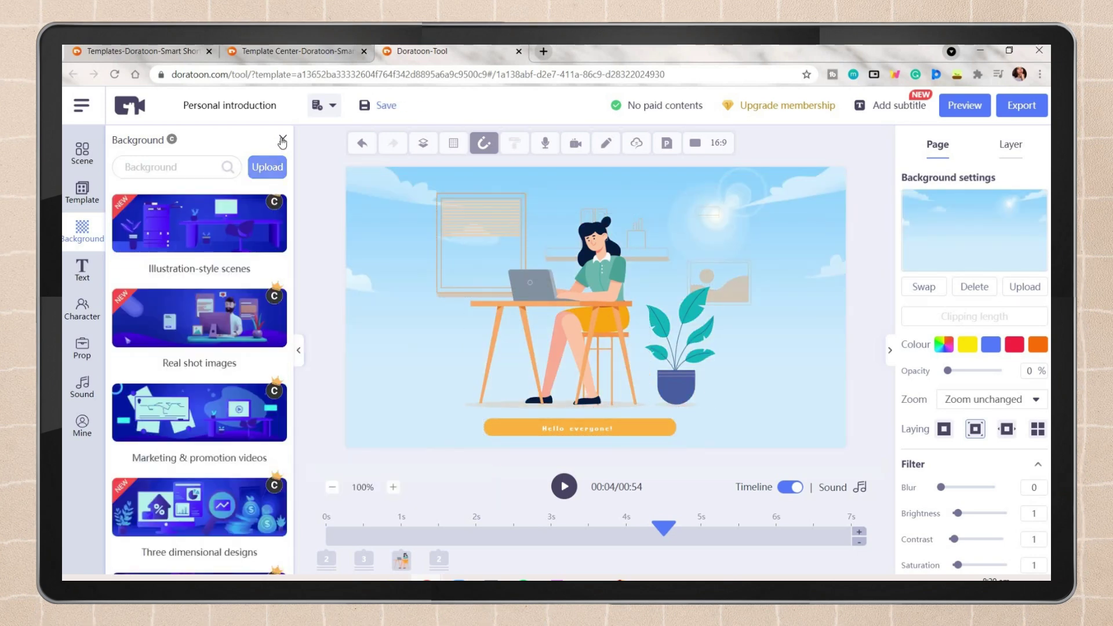
pyautogui.click(282, 139)
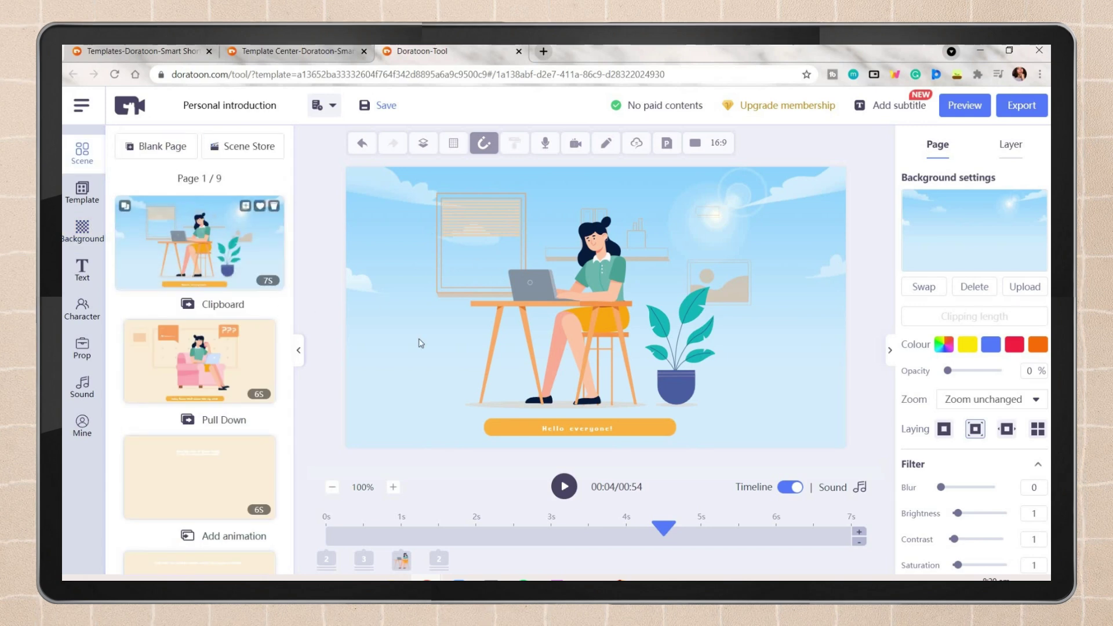
# Return to the templates page and create a new blank horizontal 16:9 video
pyautogui.click(165, 54)
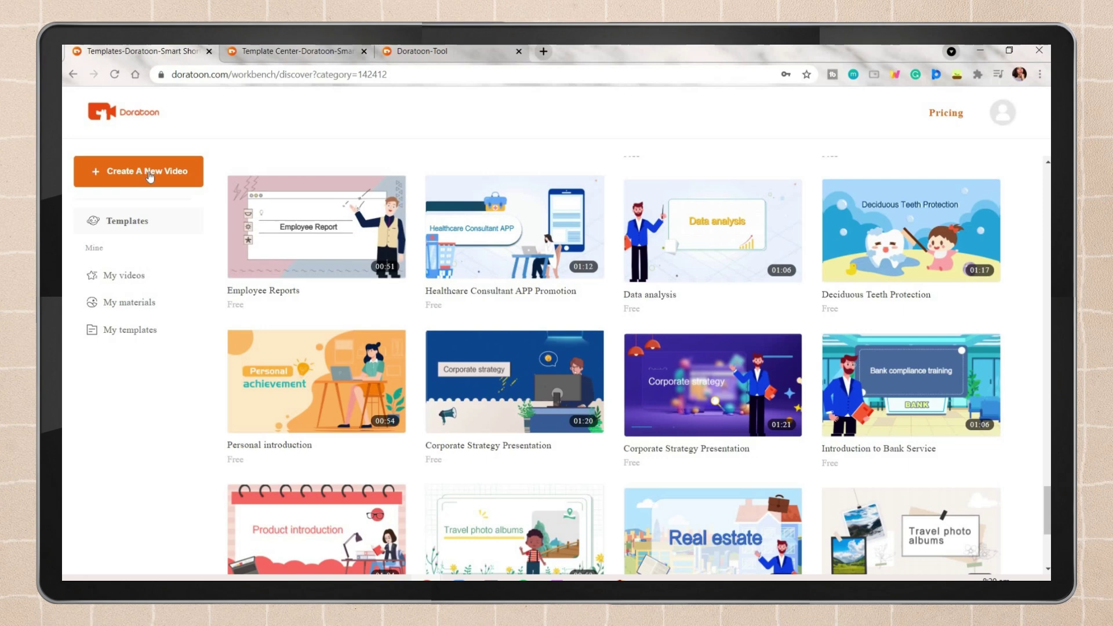
pyautogui.click(143, 170)
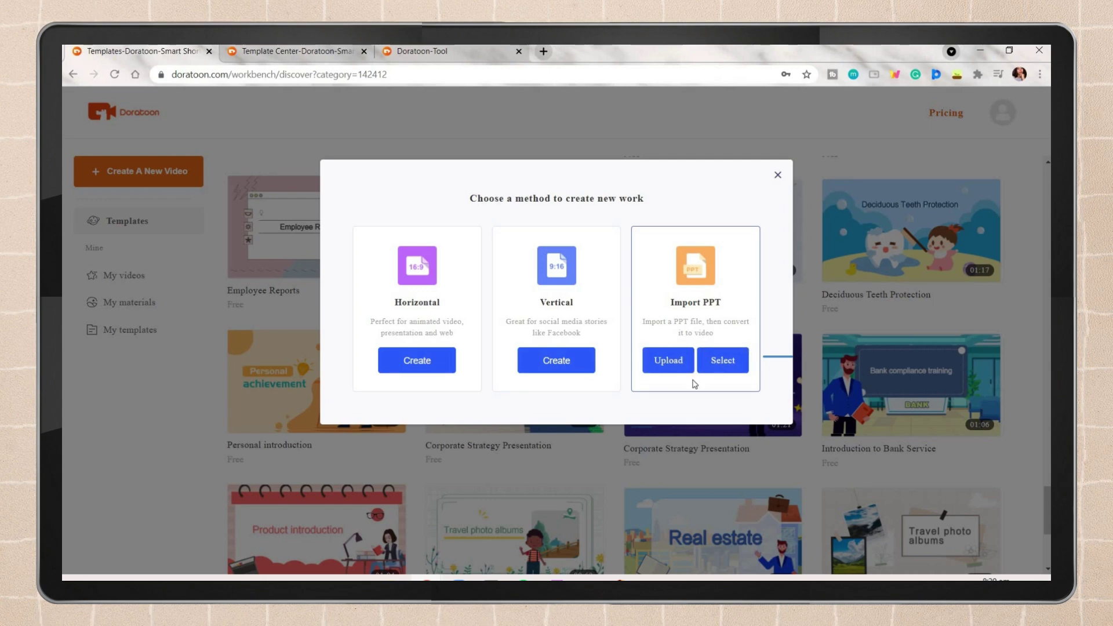
pyautogui.click(421, 362)
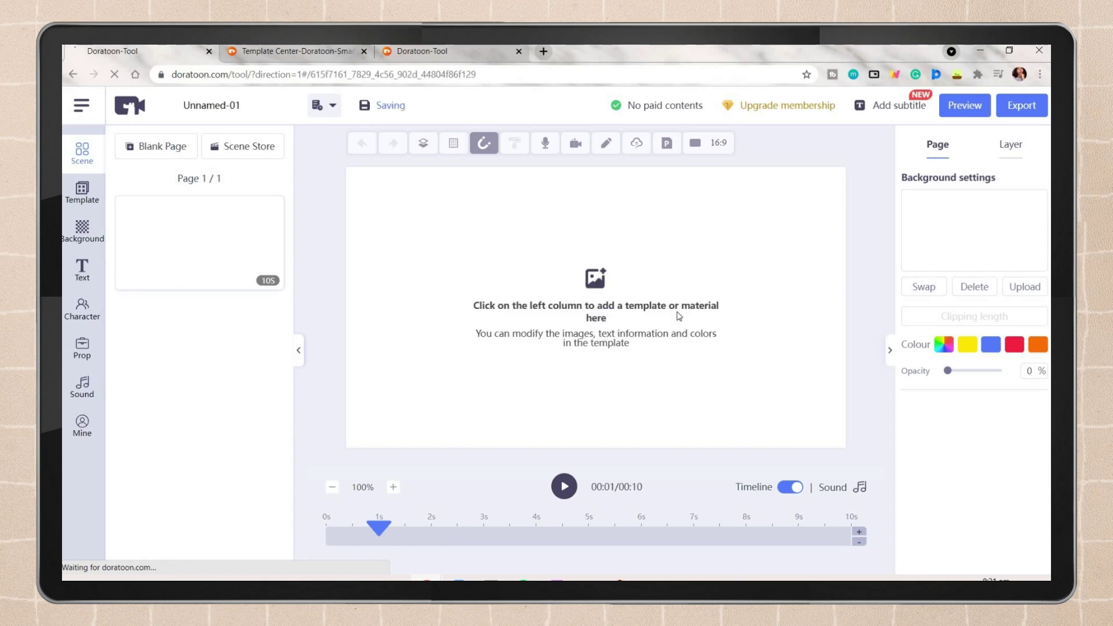
# Open the beige palette with #DBD0C0, #FAEEE0, #F9E4C8 and #F9CF93 on Color Hunt and return to the Doratoon editor
pyautogui.click(94, 194)
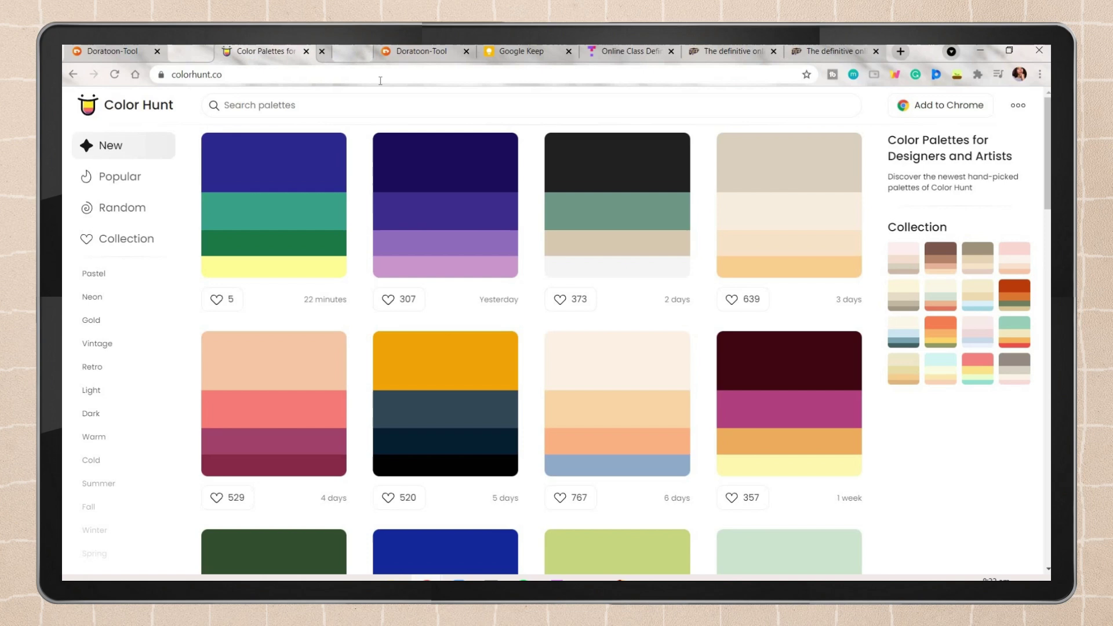
pyautogui.click(813, 226)
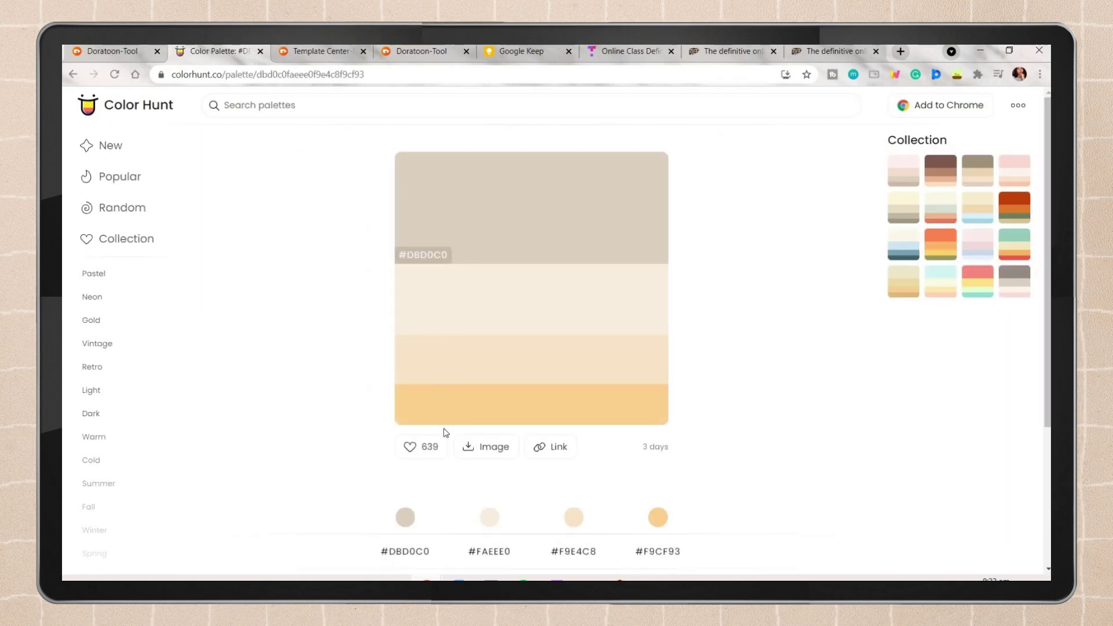
pyautogui.hotkey('ctrl', 'shift', 'pageup')
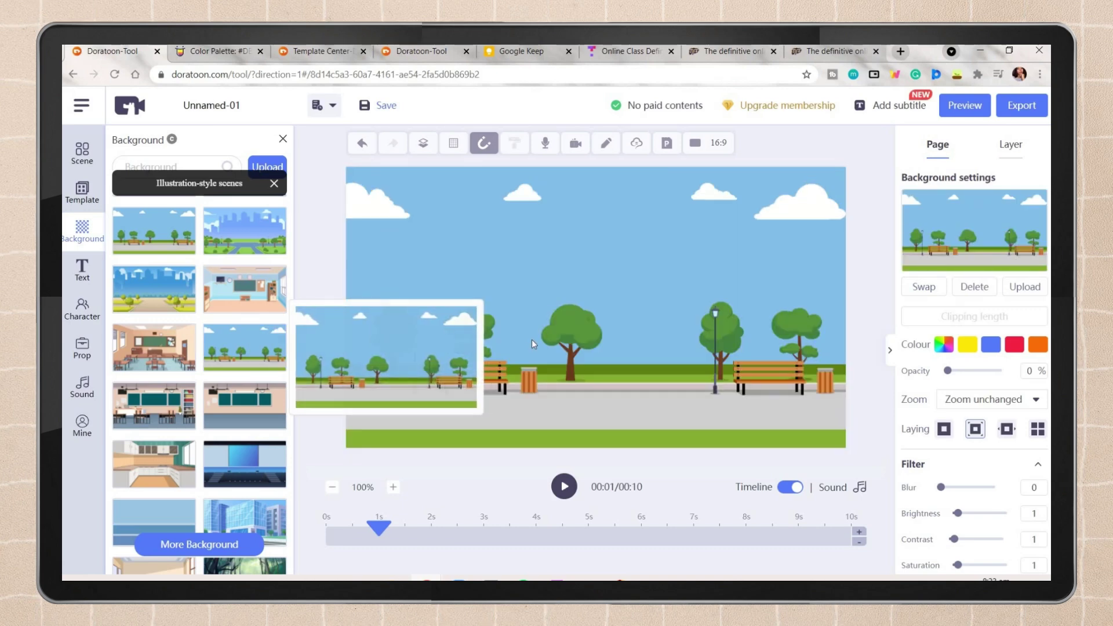
# Browse the illustration-style backgrounds and try placing the plain blue one on the blank video's page
pyautogui.scroll(-5, 200, 377)
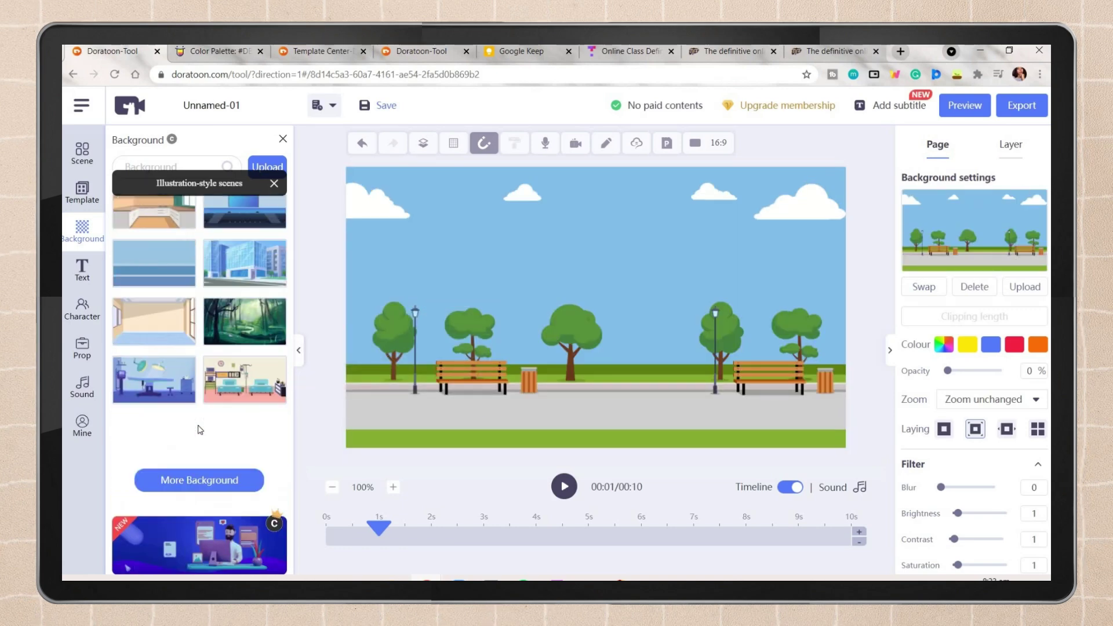
pyautogui.moveTo(153, 257); pyautogui.dragTo(477, 339)
pyautogui.scroll(-10, 215, 457)
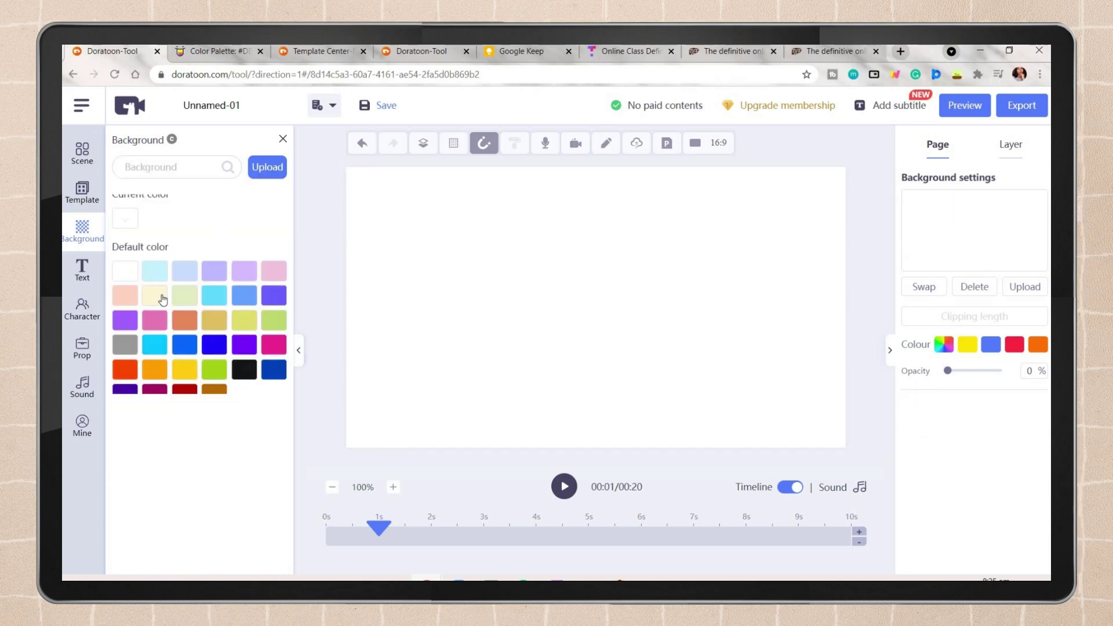
# Set the page background to the default cream, and replace it with the light cream sampled from the palette image's second stripe
pyautogui.click(155, 296)
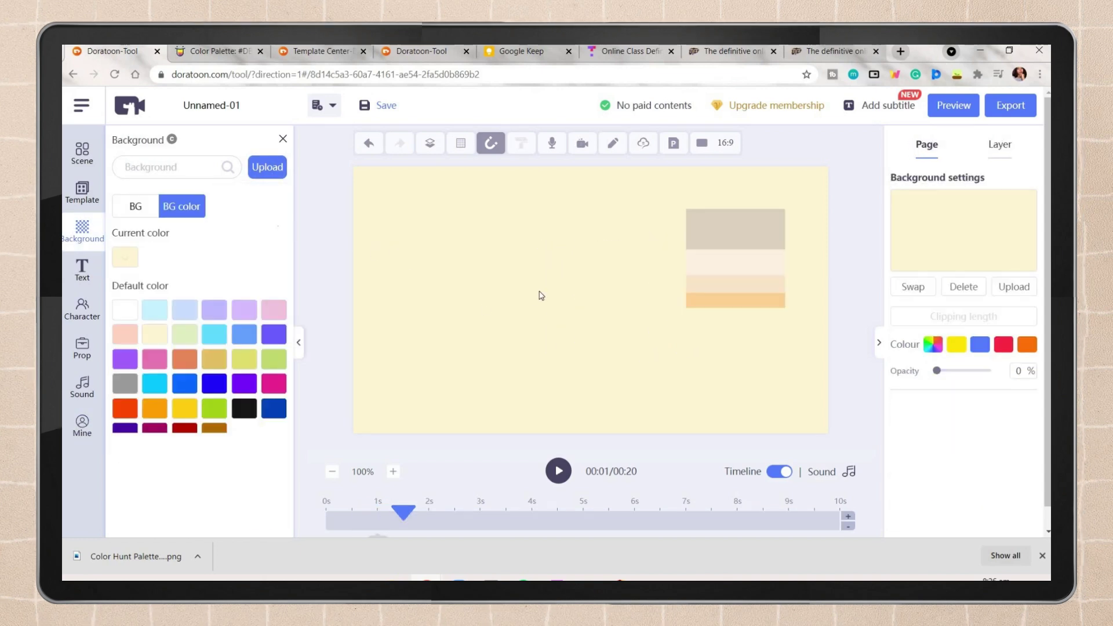
pyautogui.click(128, 258)
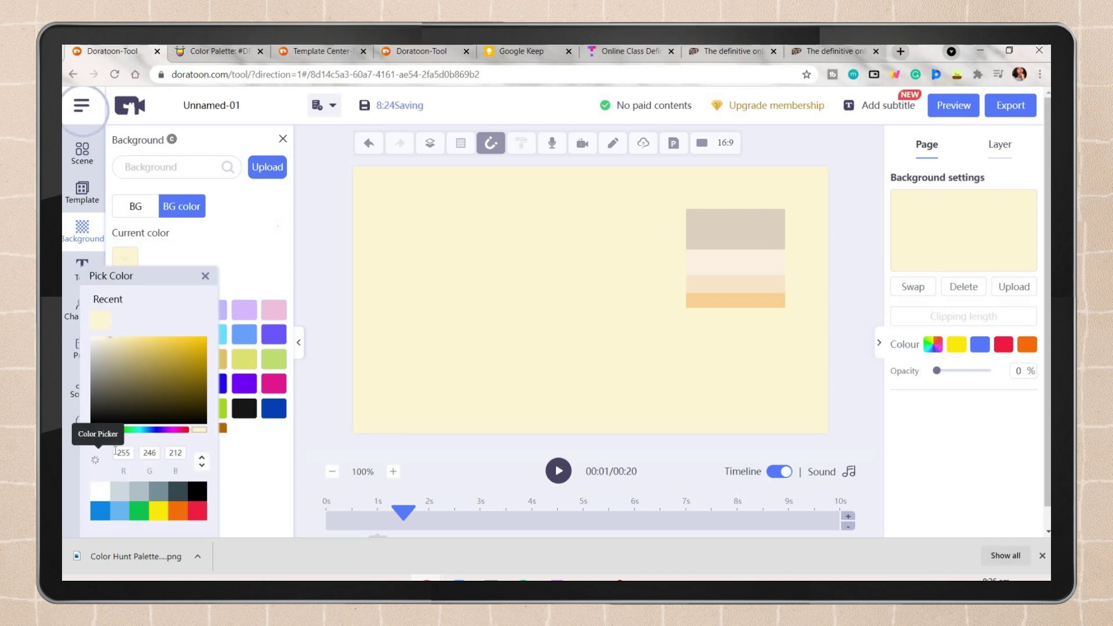
pyautogui.click(99, 461)
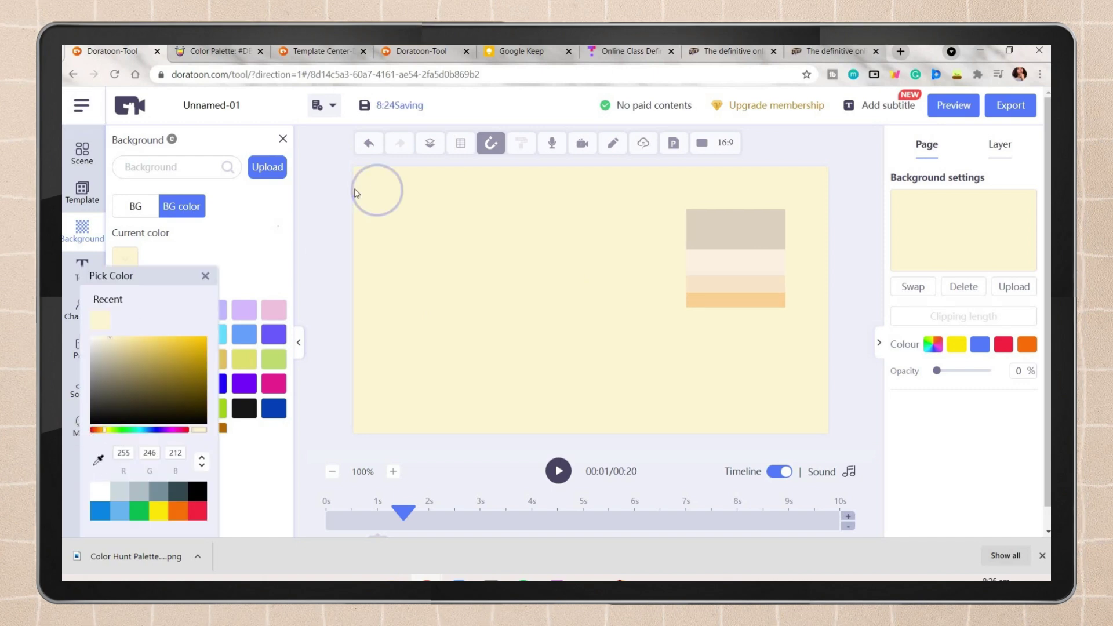
pyautogui.click(734, 272)
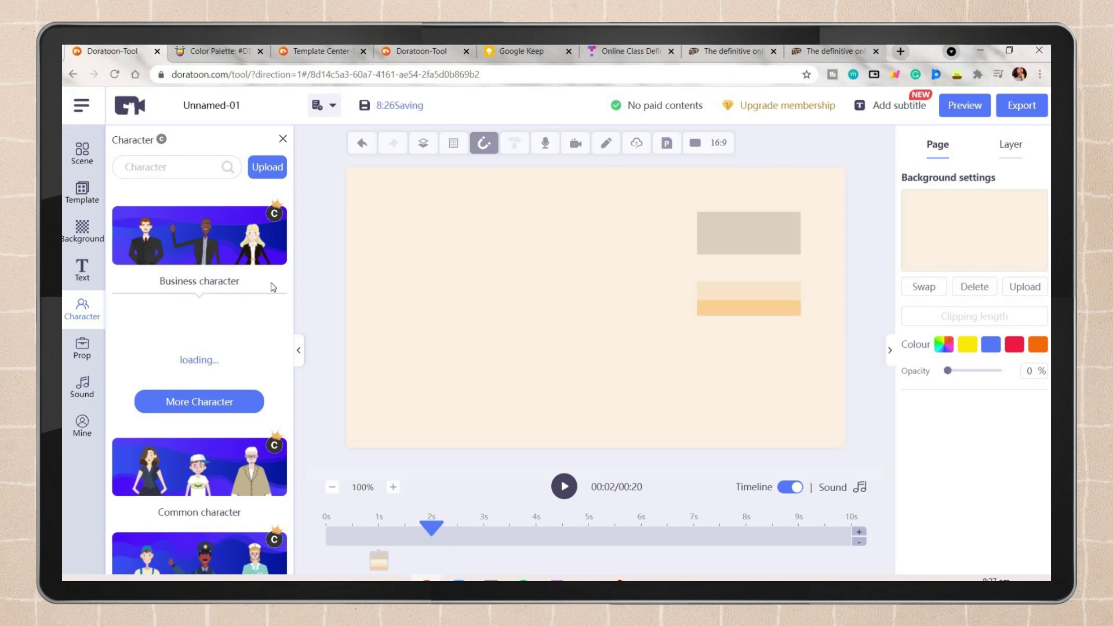
# Add the female employee business character in the Explaining action and enlarge it on the right half of the page
pyautogui.click(187, 403)
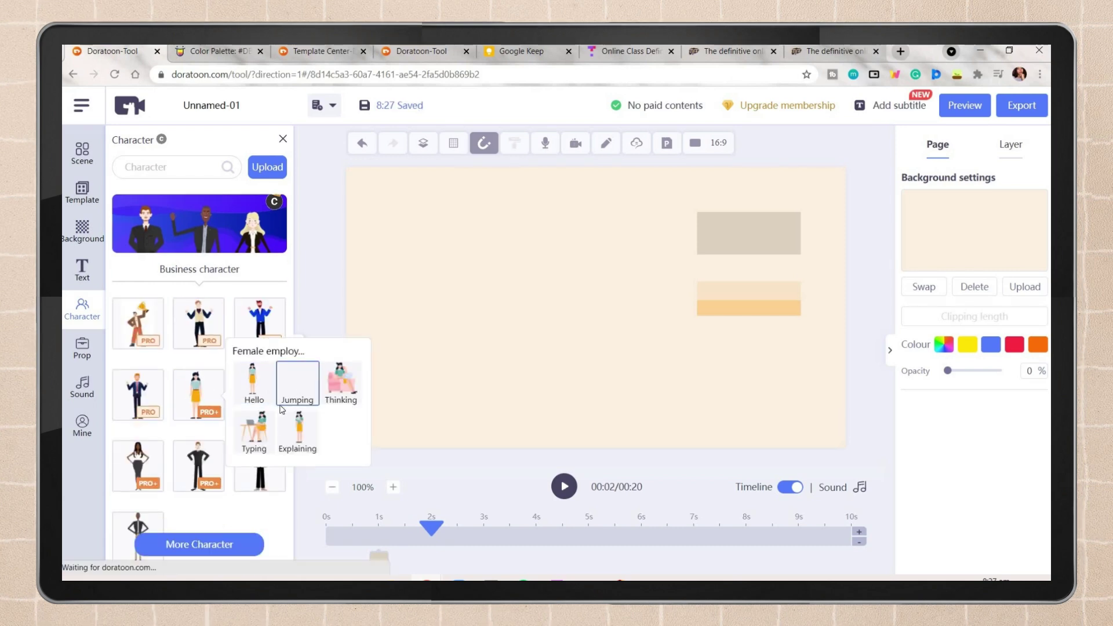
pyautogui.click(297, 431)
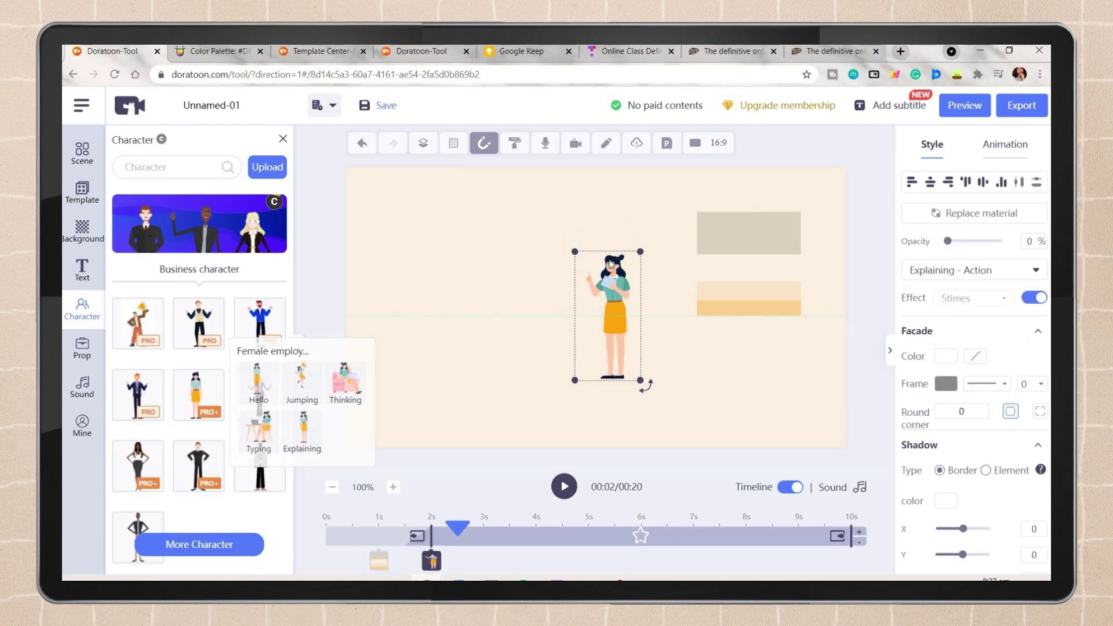
pyautogui.moveTo(620, 286); pyautogui.dragTo(724, 398)
pyautogui.moveTo(649, 258); pyautogui.dragTo(544, 208)
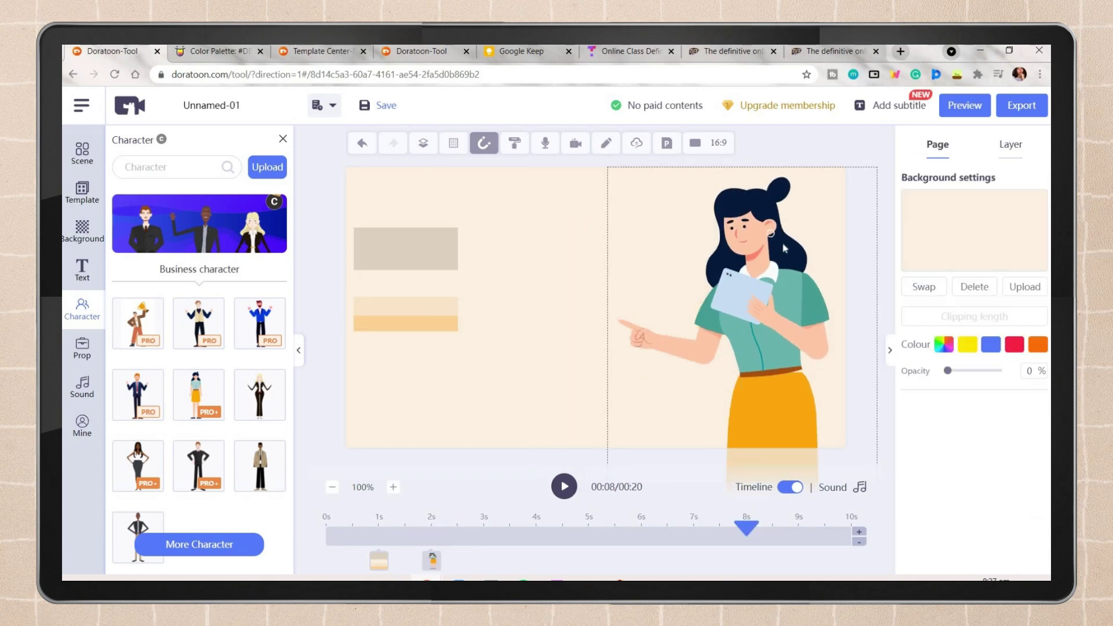
pyautogui.click(780, 246)
# Look through the character's shadow and filter settings and try adjusting their sliders
pyautogui.scroll(-5, 972, 410)
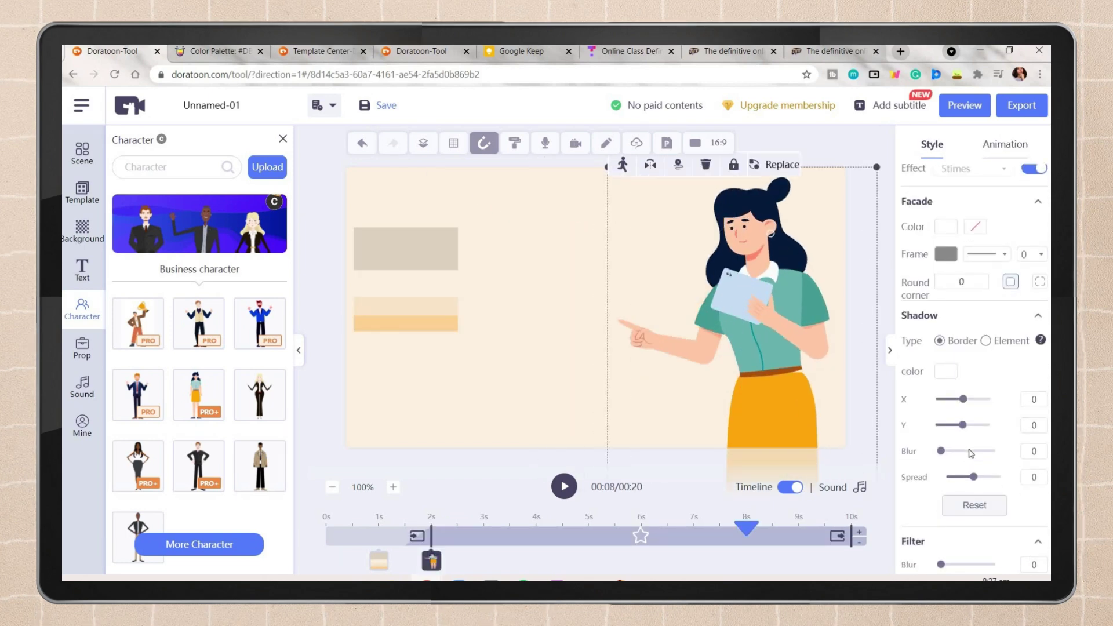
pyautogui.moveTo(941, 382); pyautogui.dragTo(958, 408)
pyautogui.moveTo(941, 512)
pyautogui.mouseDown()
pyautogui.moveTo(959, 512)
pyautogui.moveTo(943, 511)
pyautogui.mouseUp()
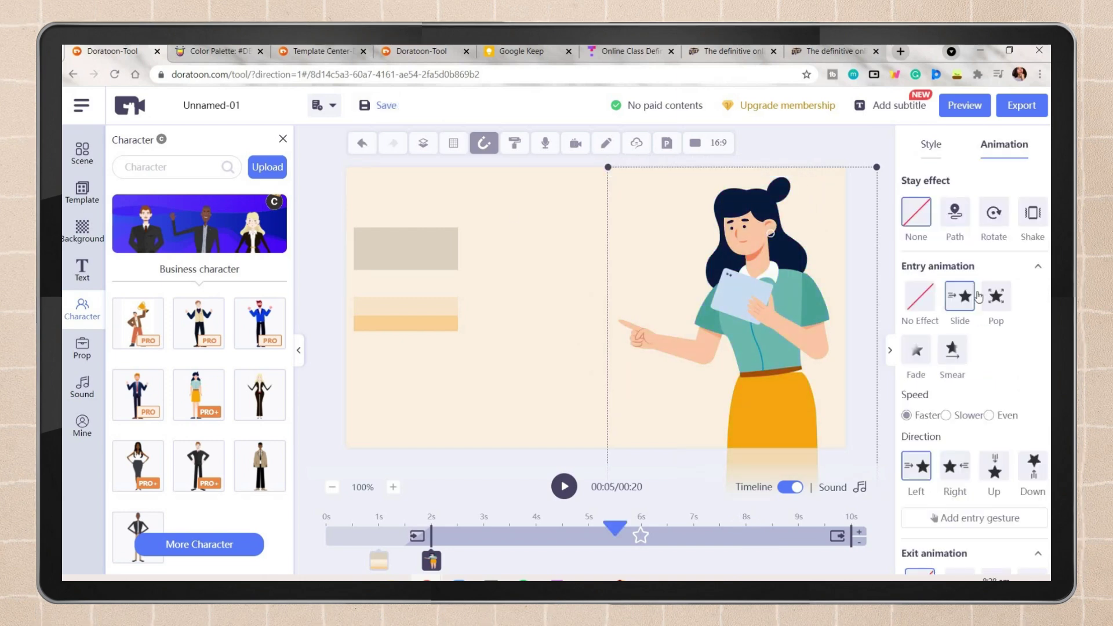
# Set the character's entry animation to Pop and play the page from the start to preview it
pyautogui.click(1001, 299)
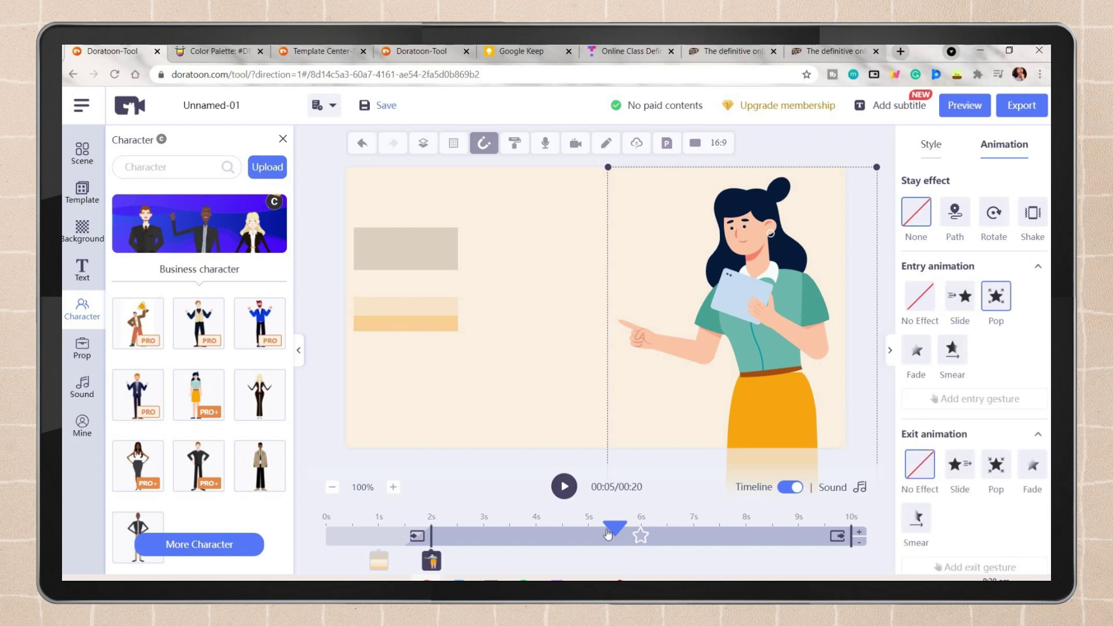
pyautogui.click(326, 532)
pyautogui.click(561, 495)
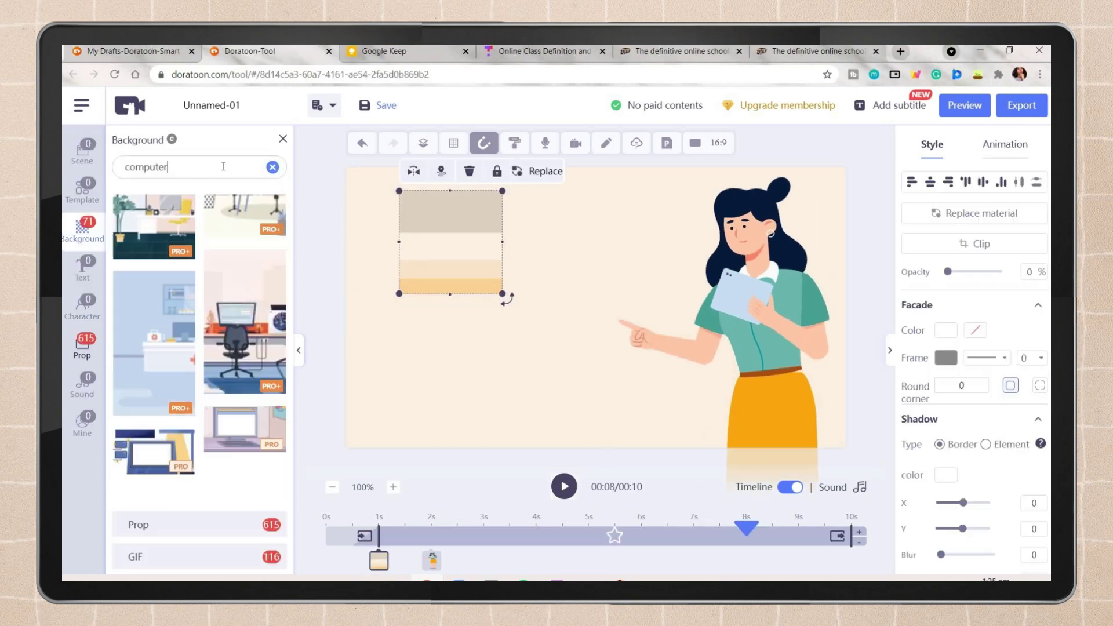
# Search the background library for "room"
pyautogui.click(223, 166)
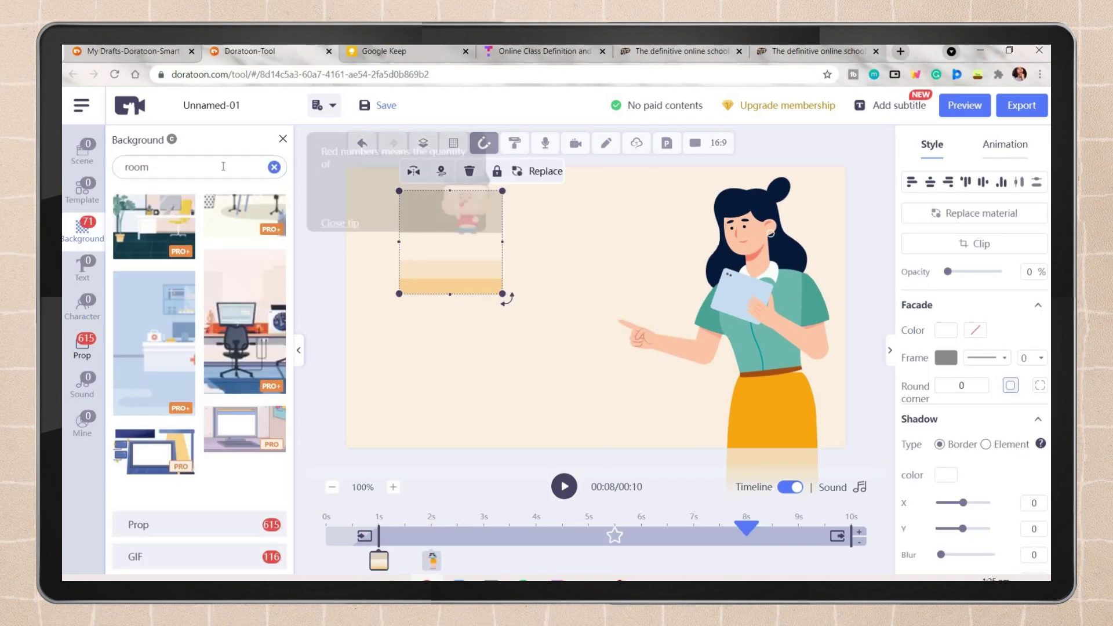
pyautogui.press('Return')
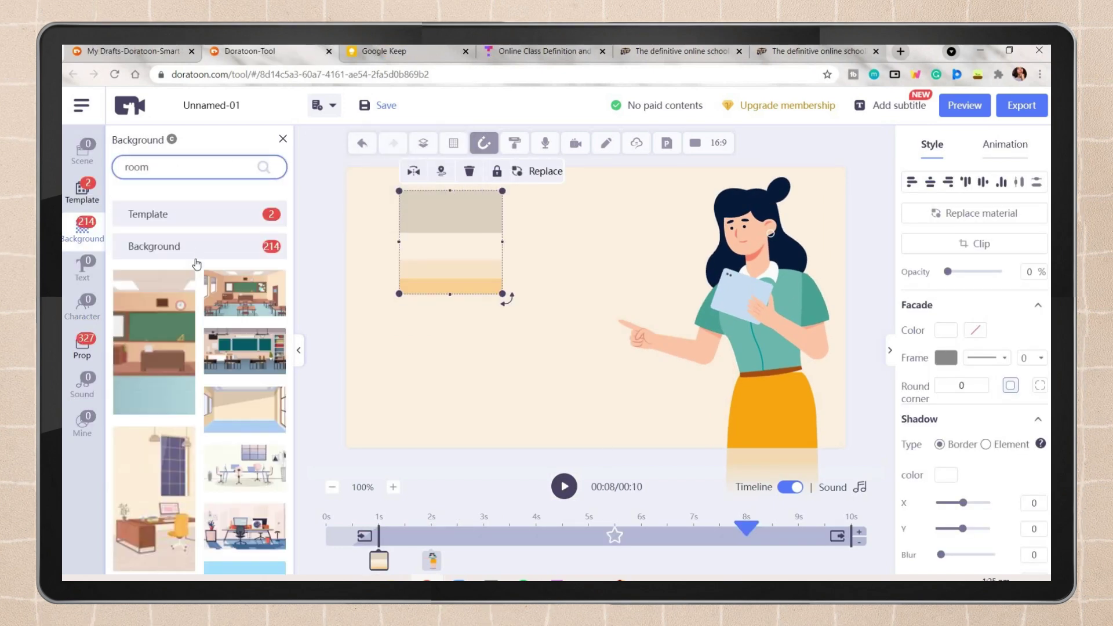
# Try the beige room with the window and plant, and set the pale green room with window blinds as the page background
pyautogui.scroll(-2, 253, 319)
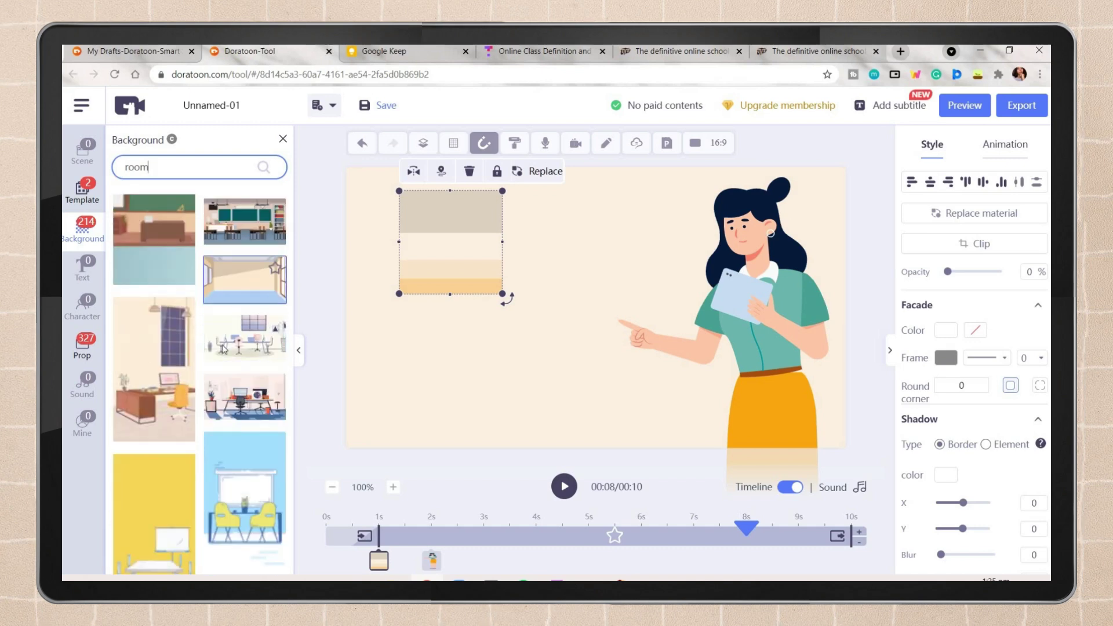
pyautogui.scroll(-8, 254, 388)
pyautogui.click(254, 388)
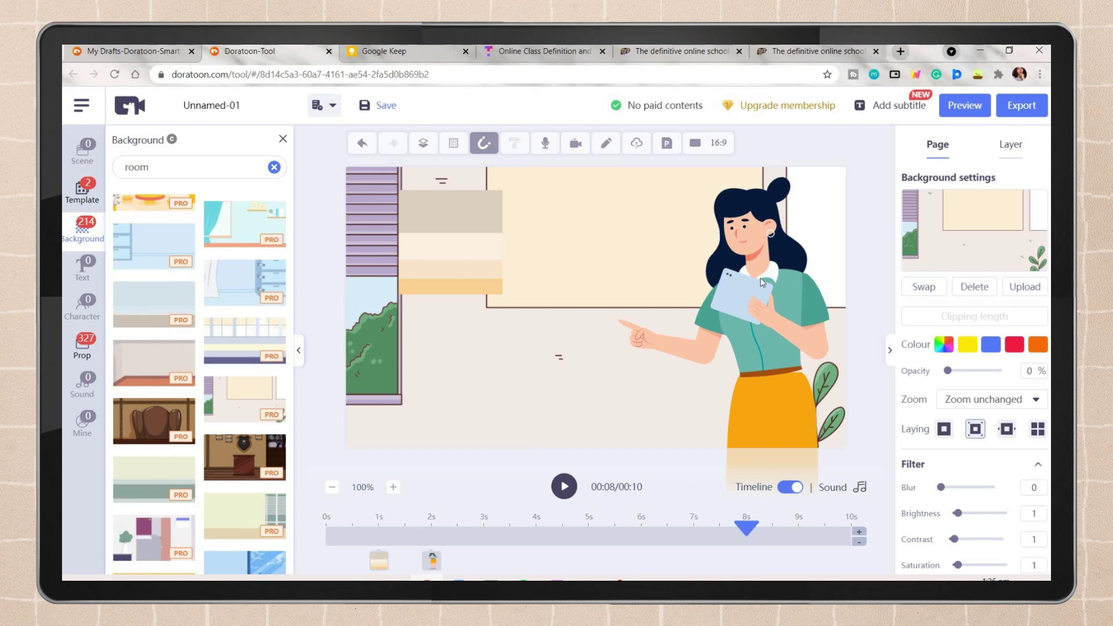
pyautogui.click(240, 524)
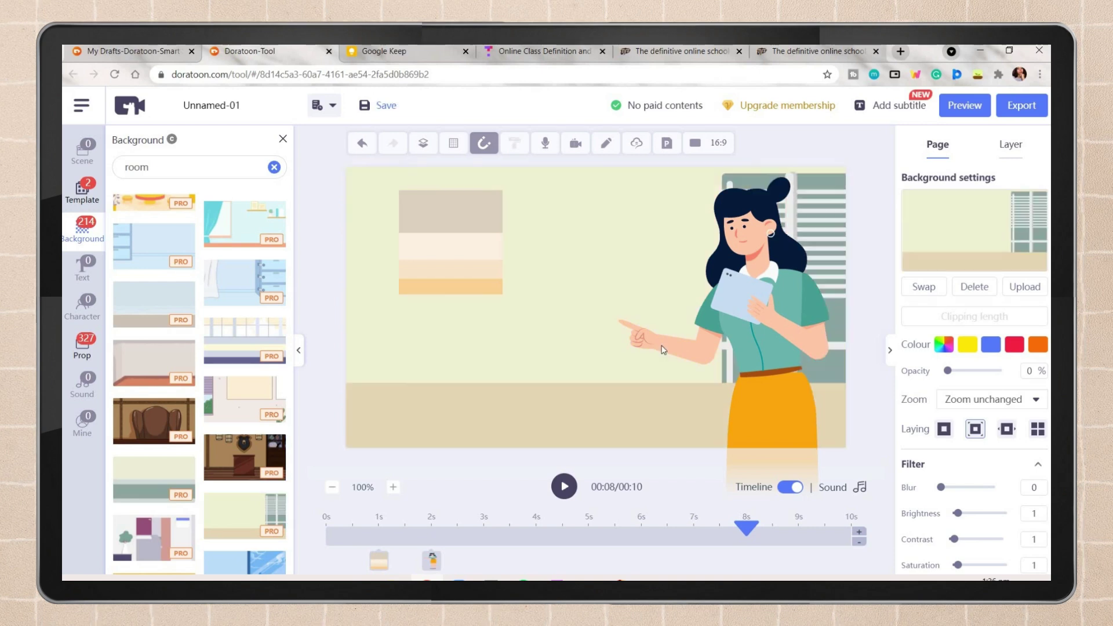
# Search the library for "computer" and add the dark laptop prop to the page
pyautogui.click(273, 167)
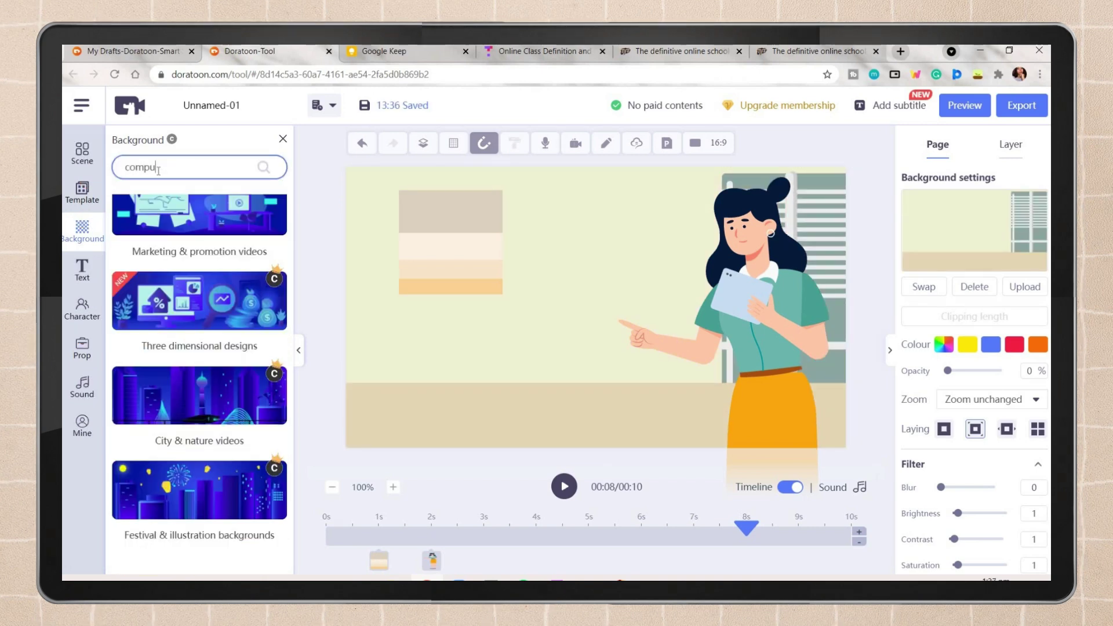
pyautogui.write('computer')
pyautogui.press('Return')
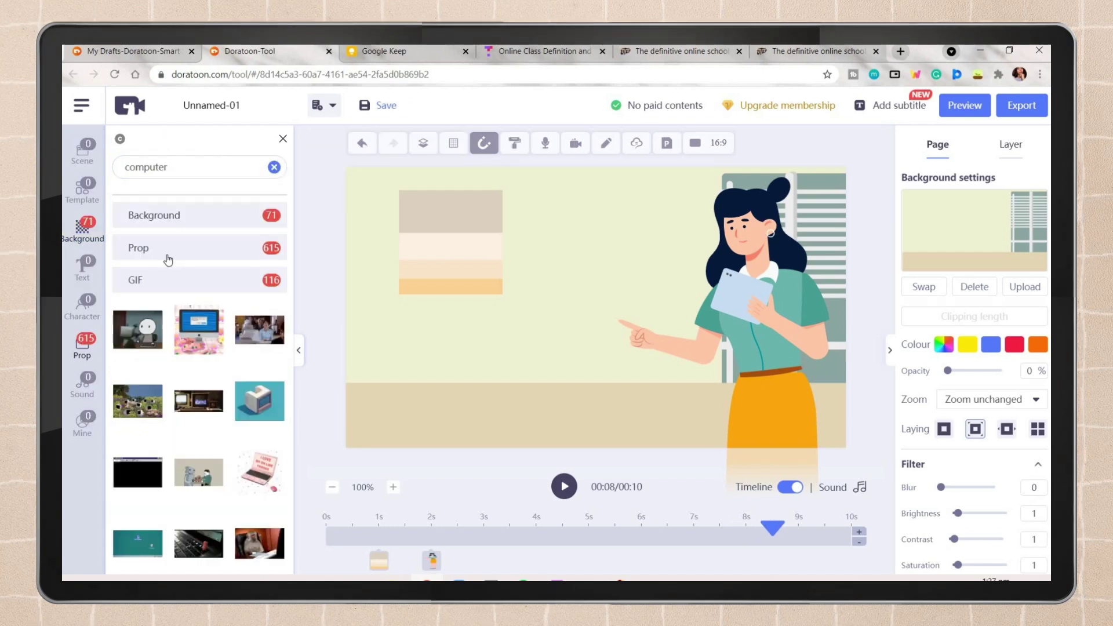
pyautogui.click(235, 249)
pyautogui.scroll(-5, 174, 377)
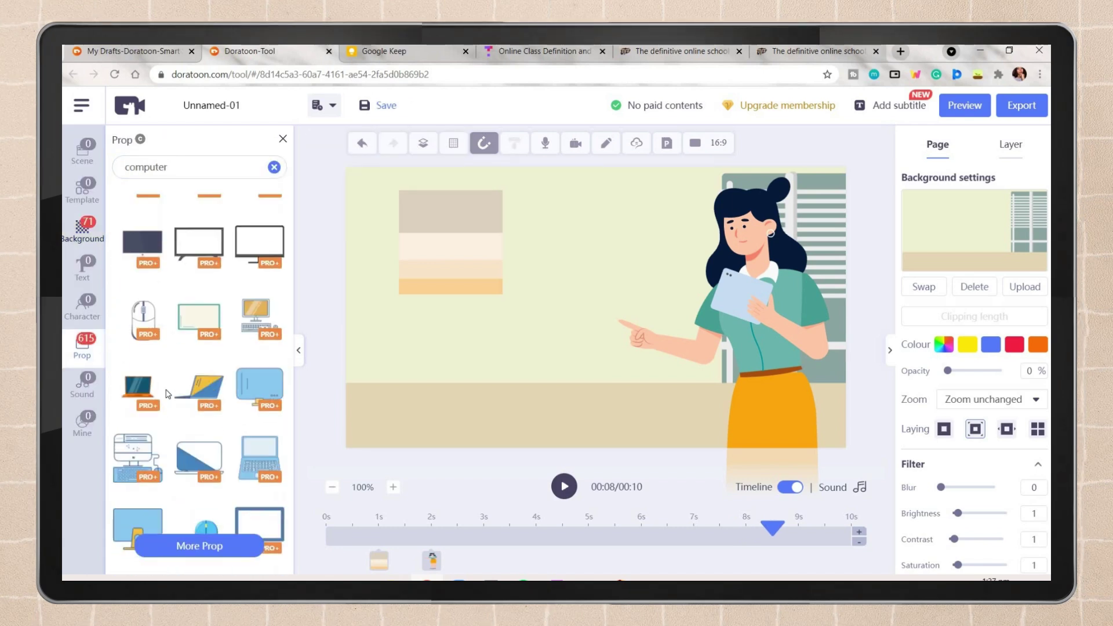
pyautogui.scroll(-3, 142, 424)
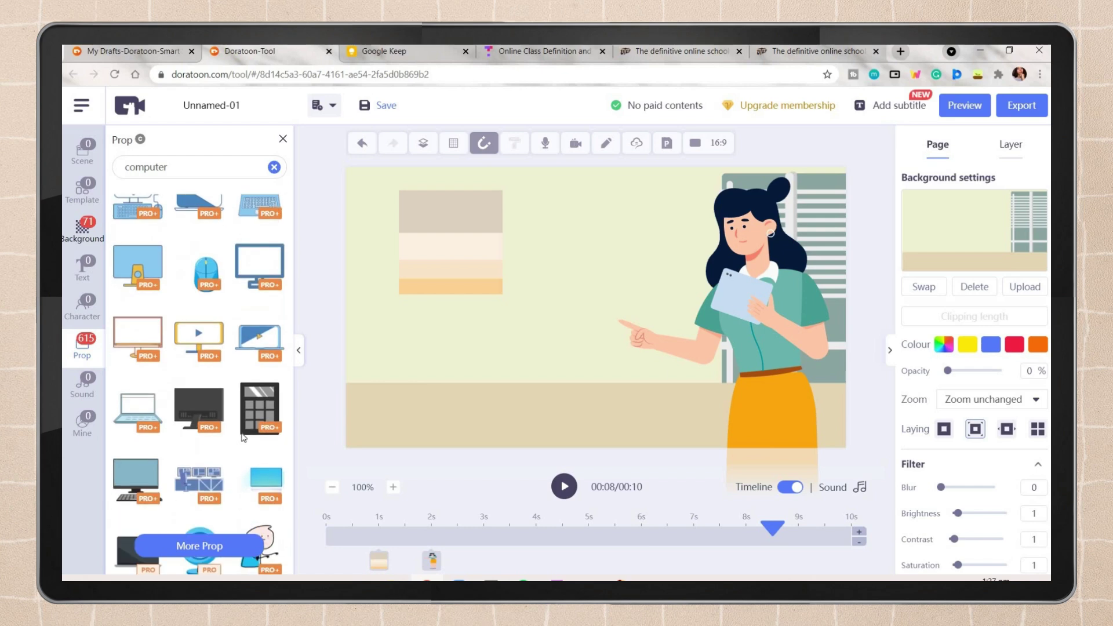
pyautogui.click(143, 423)
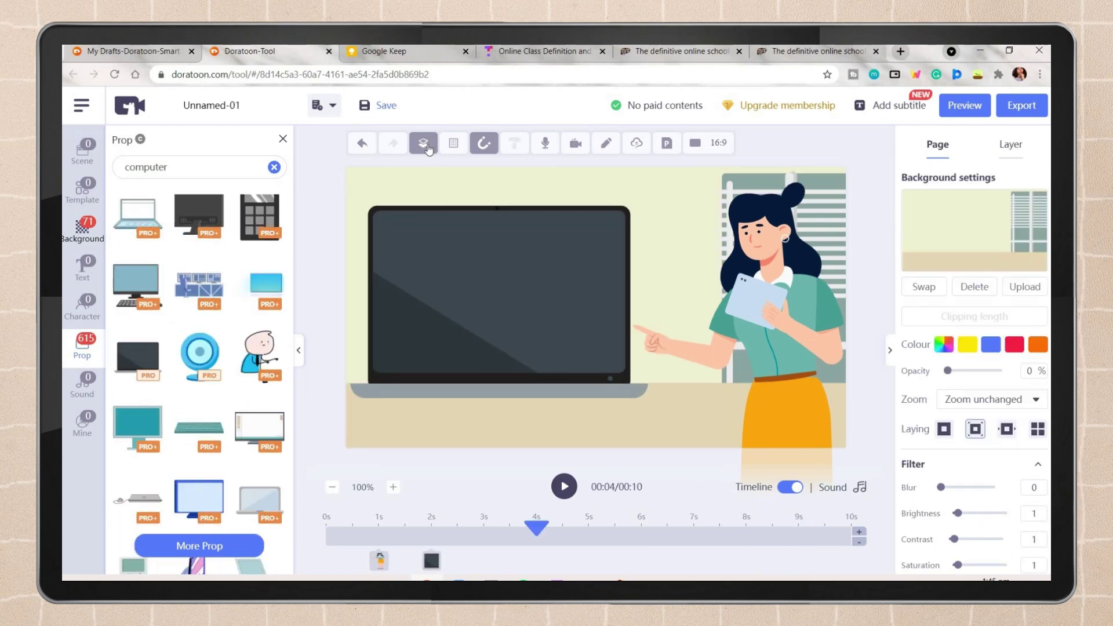
# Bring the female character to the top of the layer order so she stands in front of the laptop
pyautogui.click(426, 148)
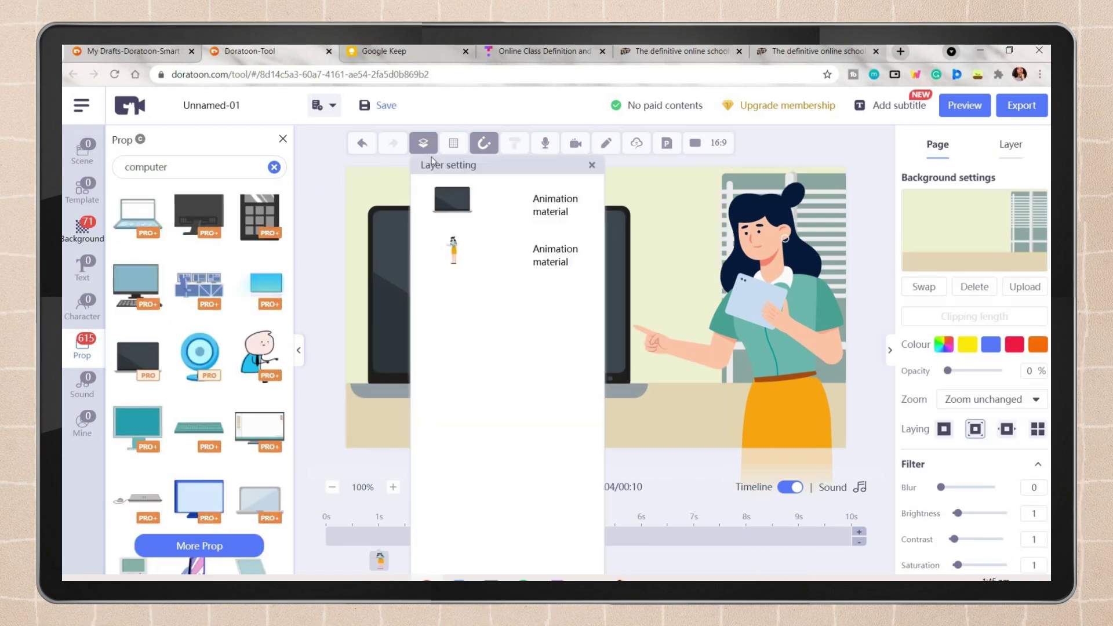
pyautogui.moveTo(525, 259)
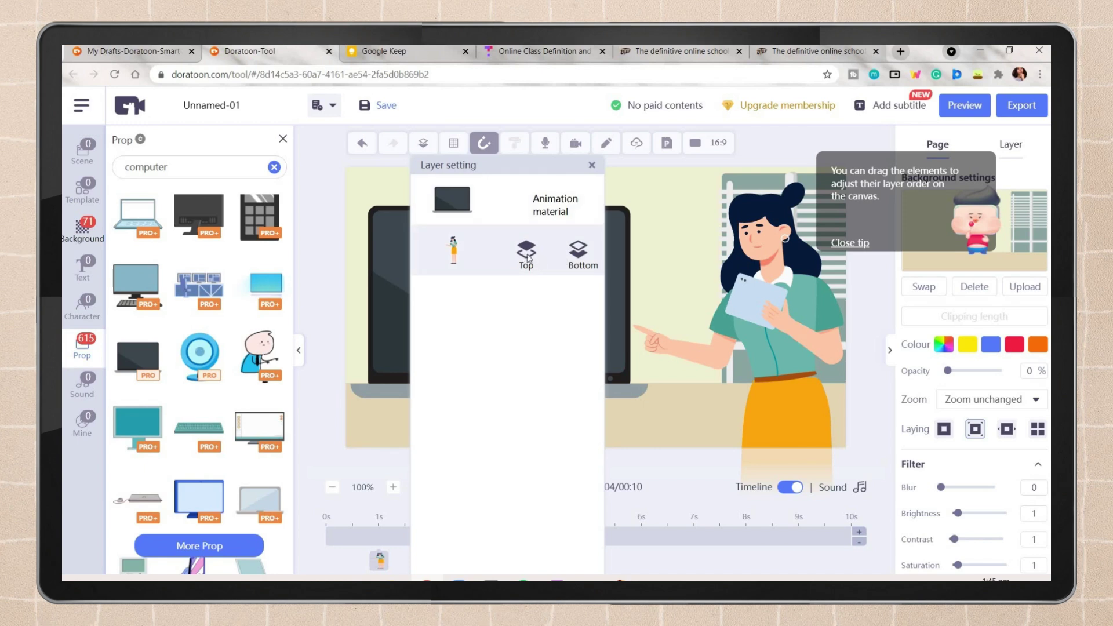
pyautogui.click(526, 255)
pyautogui.click(343, 246)
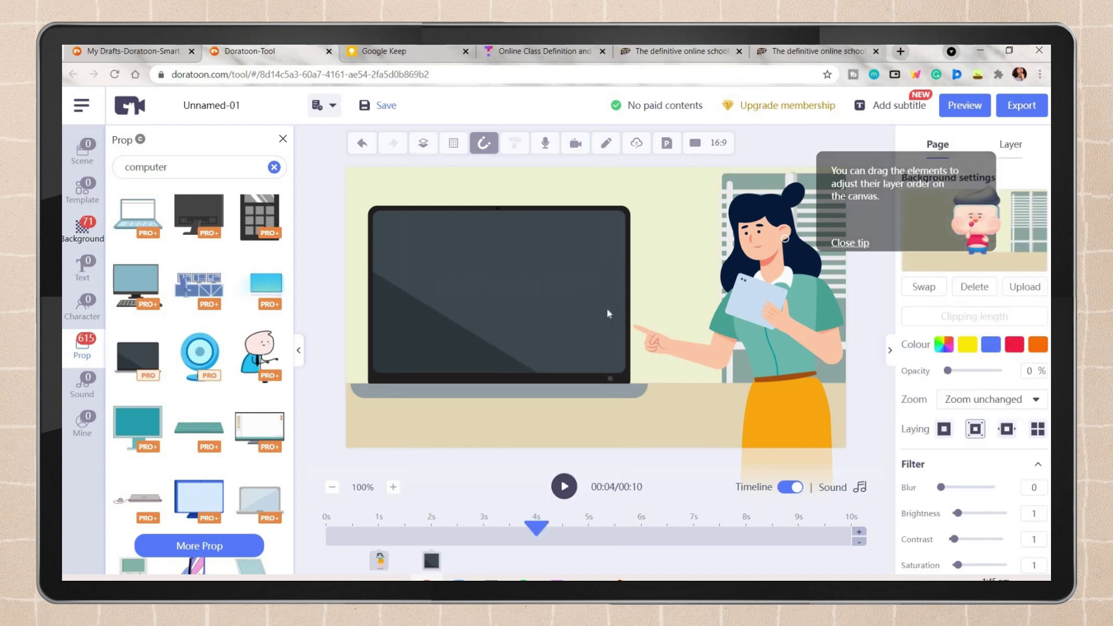
# Shift the laptop toward the character's pointing hand and check its placement by briefly showing the grid lines
pyautogui.moveTo(554, 303); pyautogui.dragTo(586, 310)
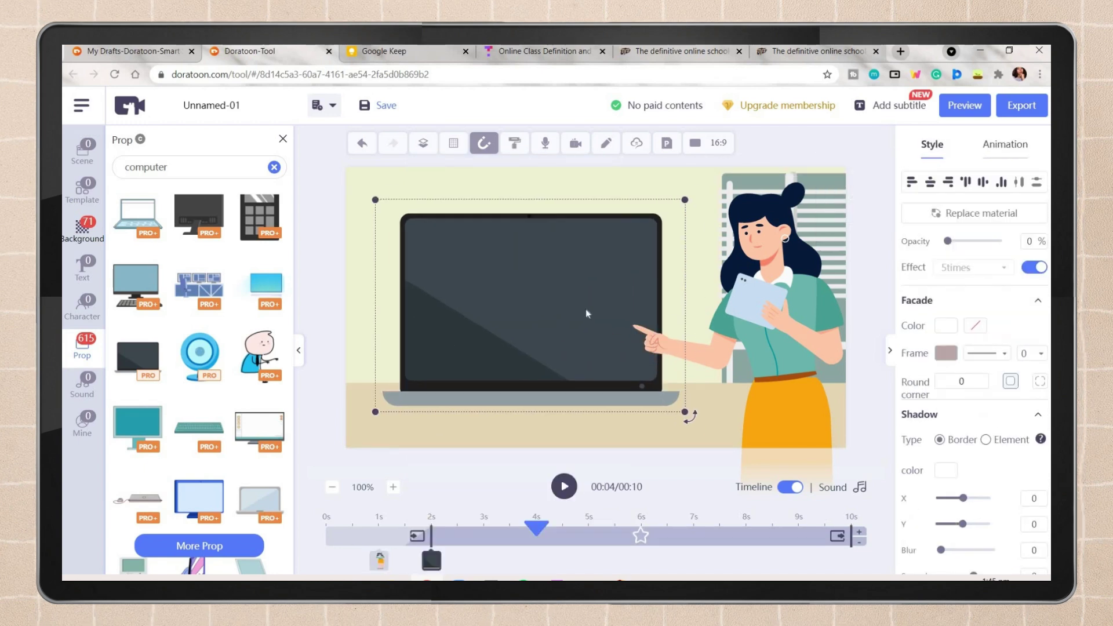
pyautogui.click(455, 150)
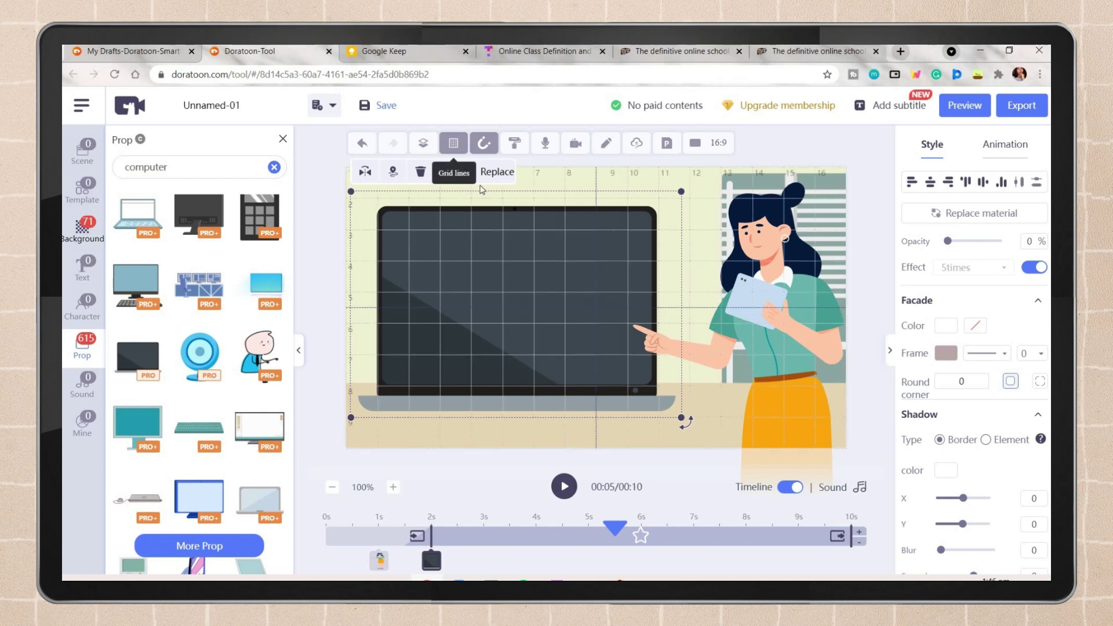
pyautogui.click(453, 144)
# Shorten the page's duration to 8 seconds and return the playhead to the start of the timeline
pyautogui.click(859, 543)
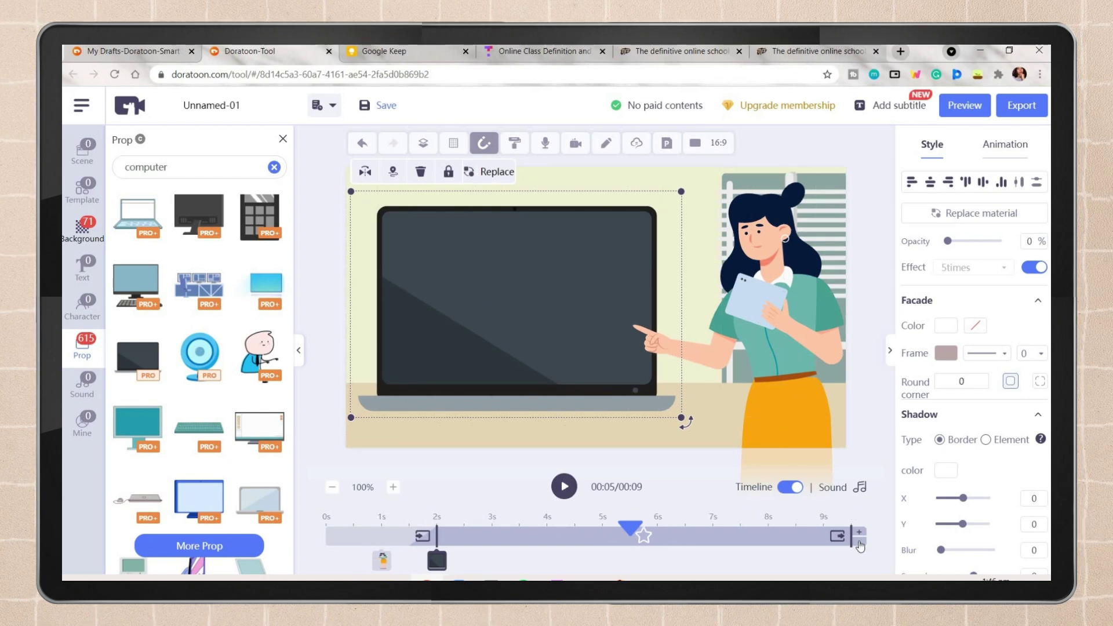
pyautogui.click(859, 543)
pyautogui.click(859, 543)
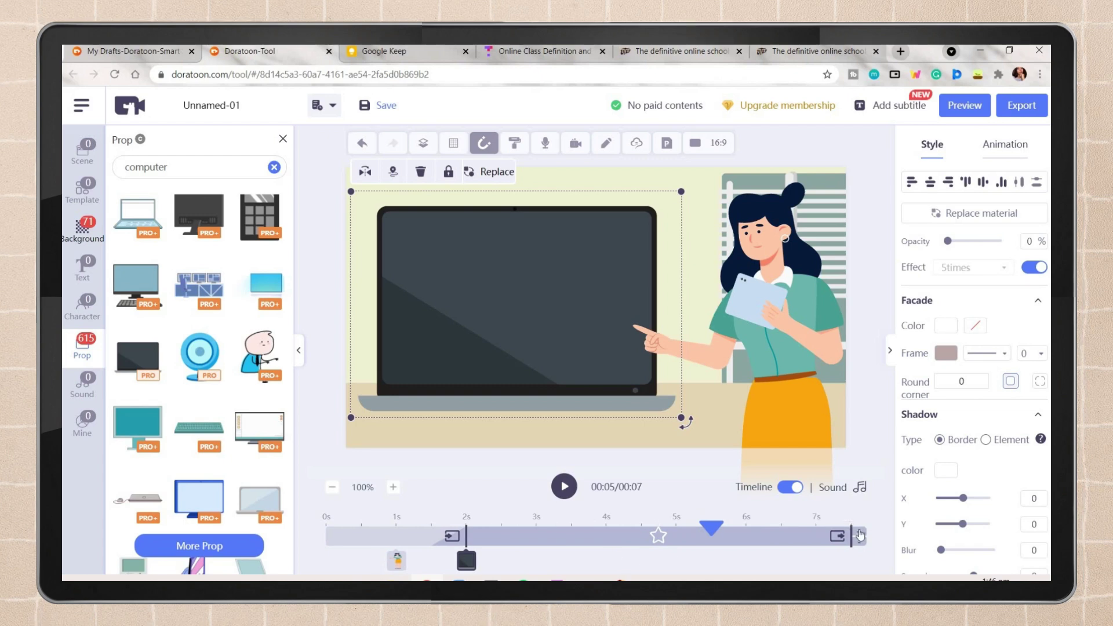
pyautogui.click(860, 535)
pyautogui.click(860, 535)
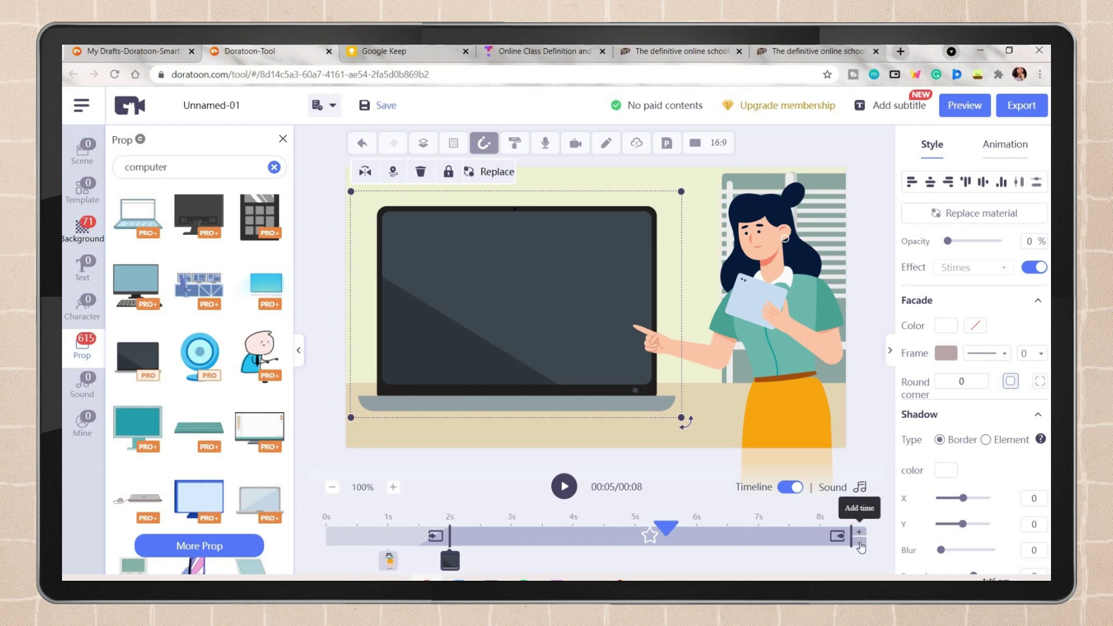
pyautogui.moveTo(739, 528); pyautogui.dragTo(269, 534)
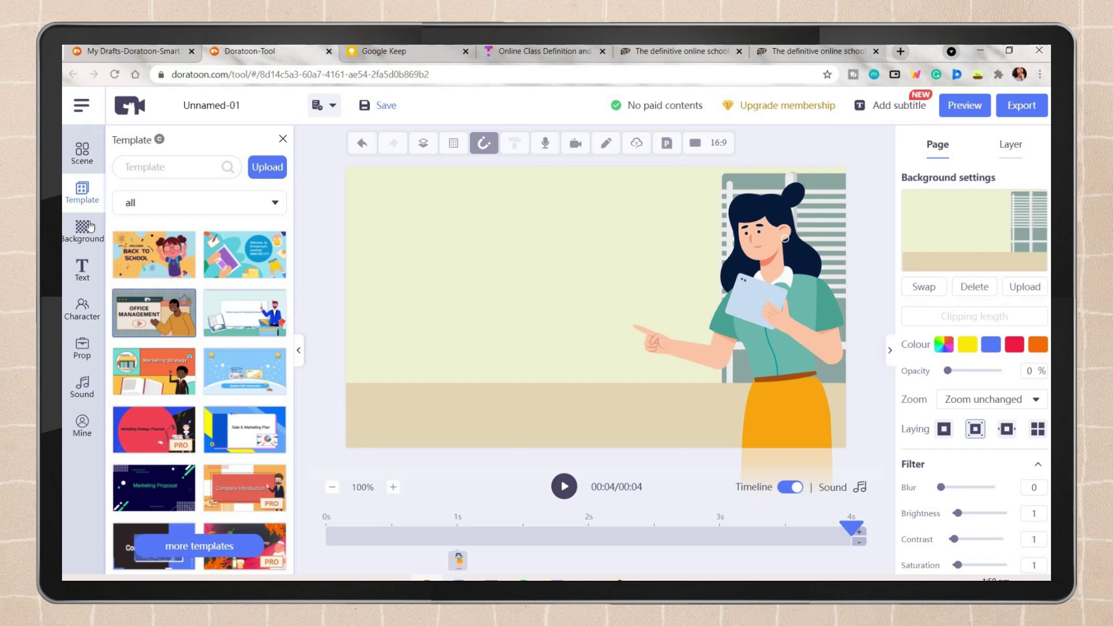
# Insert all scene pages of the Office management template and delete the original page with the character
pyautogui.click(155, 328)
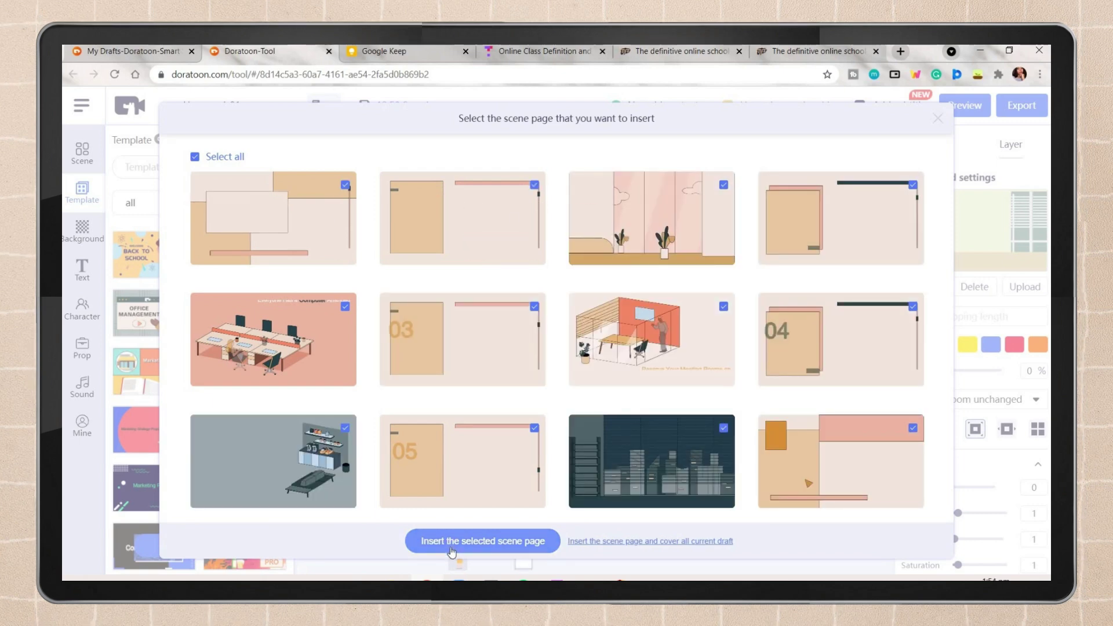
pyautogui.click(469, 543)
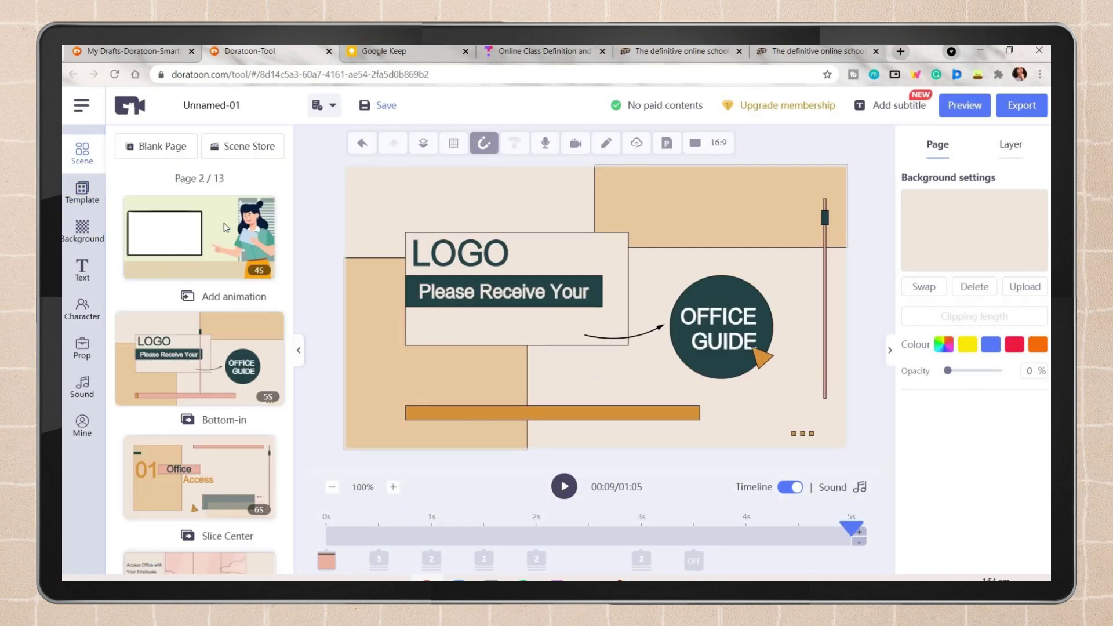
pyautogui.click(227, 228)
pyautogui.click(275, 206)
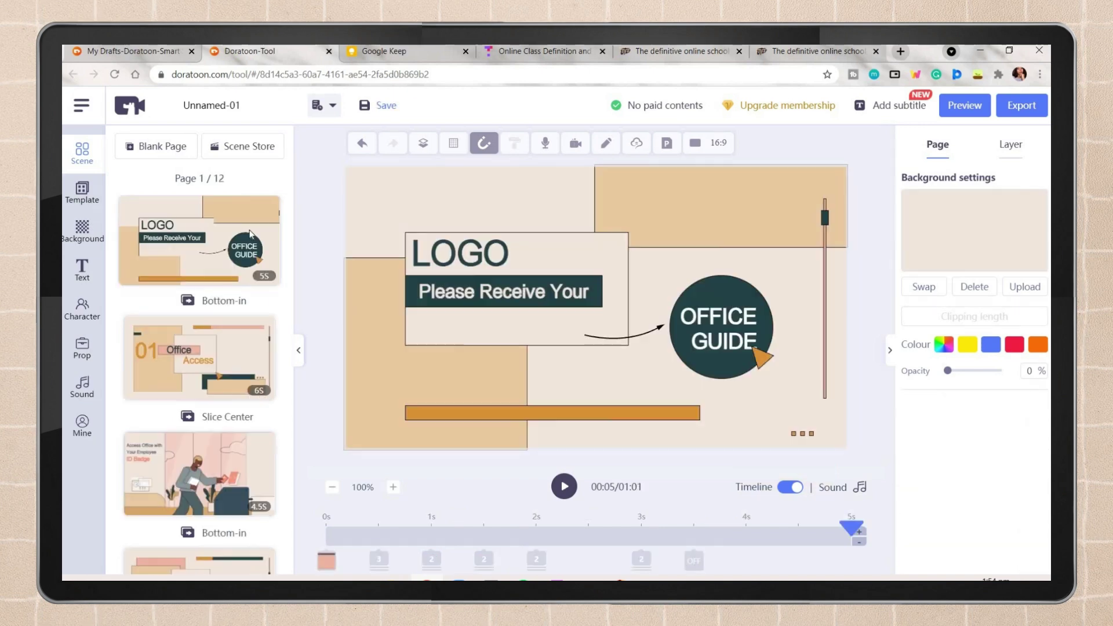
# Examine each element group on the first template scene's timeline and its place on the canvas
pyautogui.click(432, 537)
pyautogui.click(378, 560)
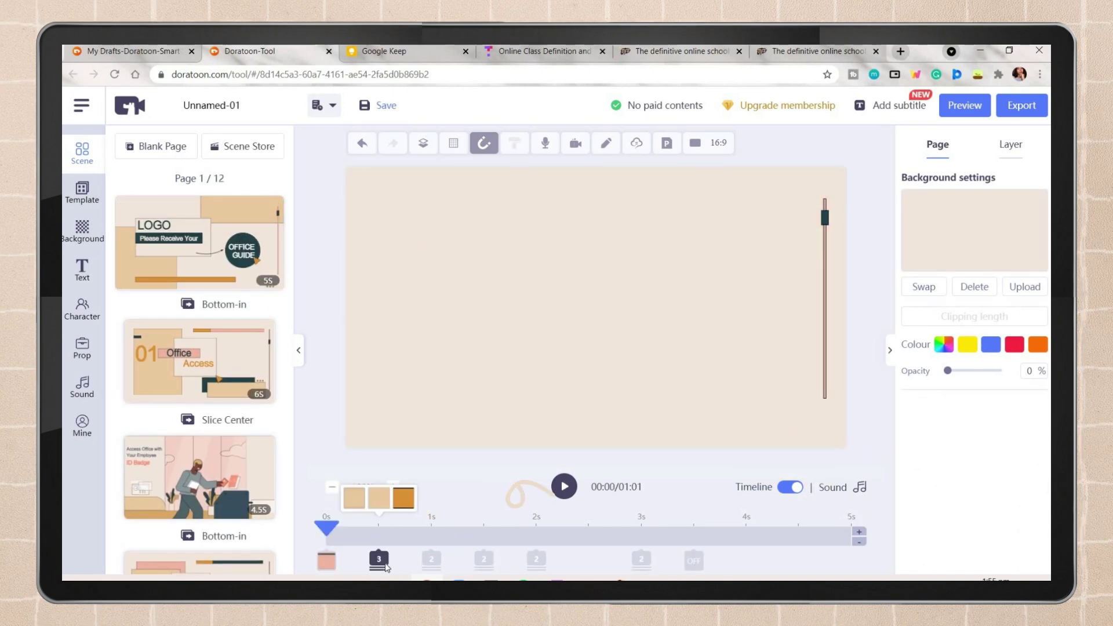
pyautogui.click(434, 560)
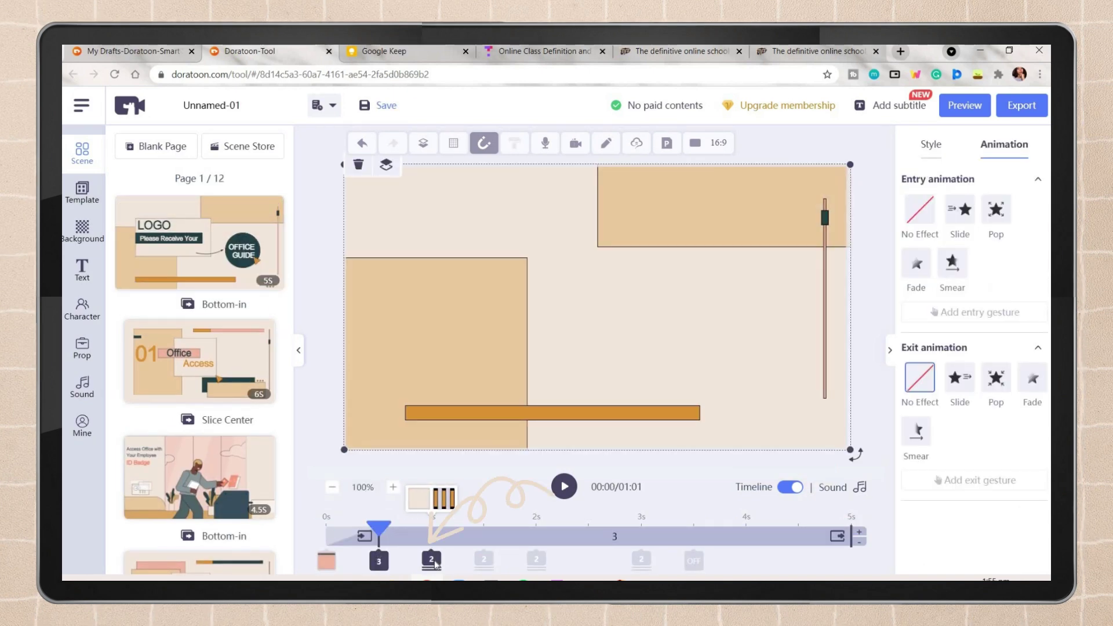
pyautogui.click(484, 560)
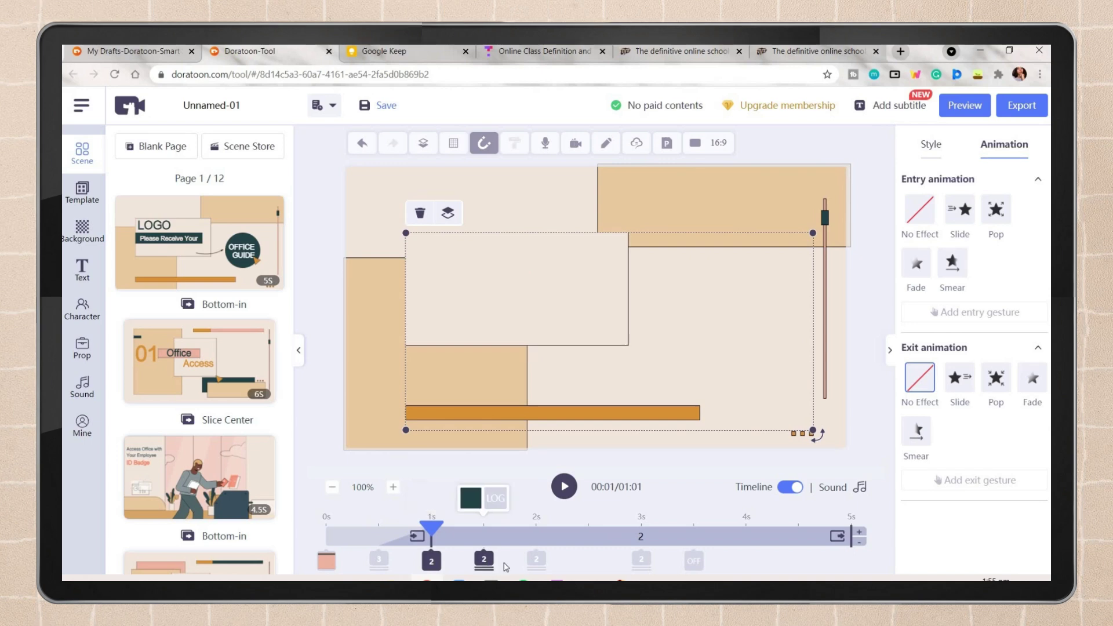
pyautogui.click(536, 561)
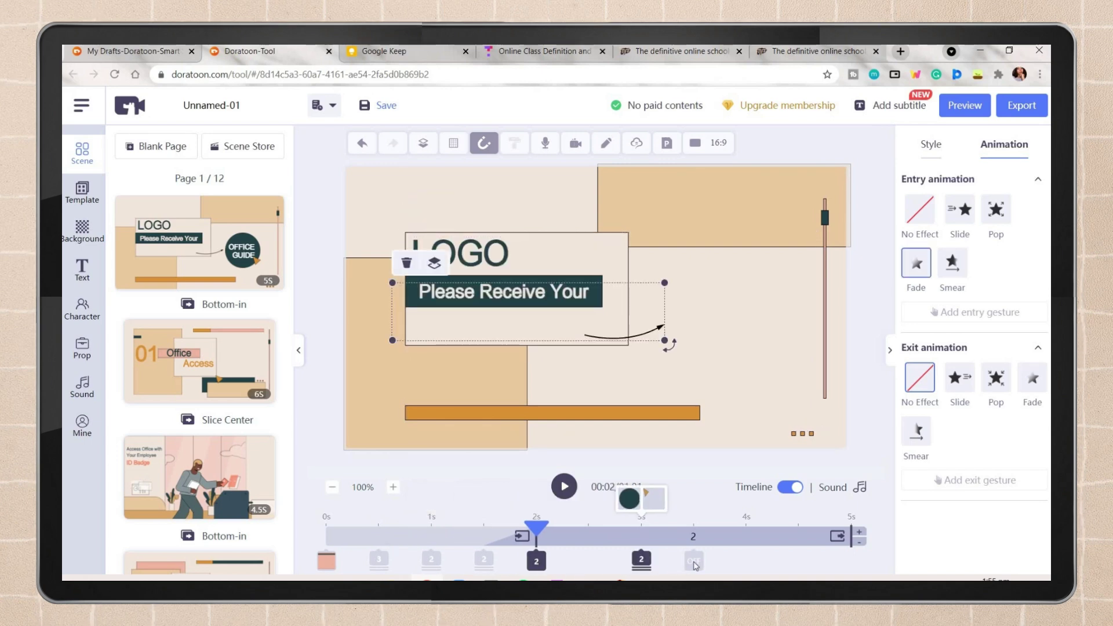
pyautogui.click(641, 560)
pyautogui.click(694, 561)
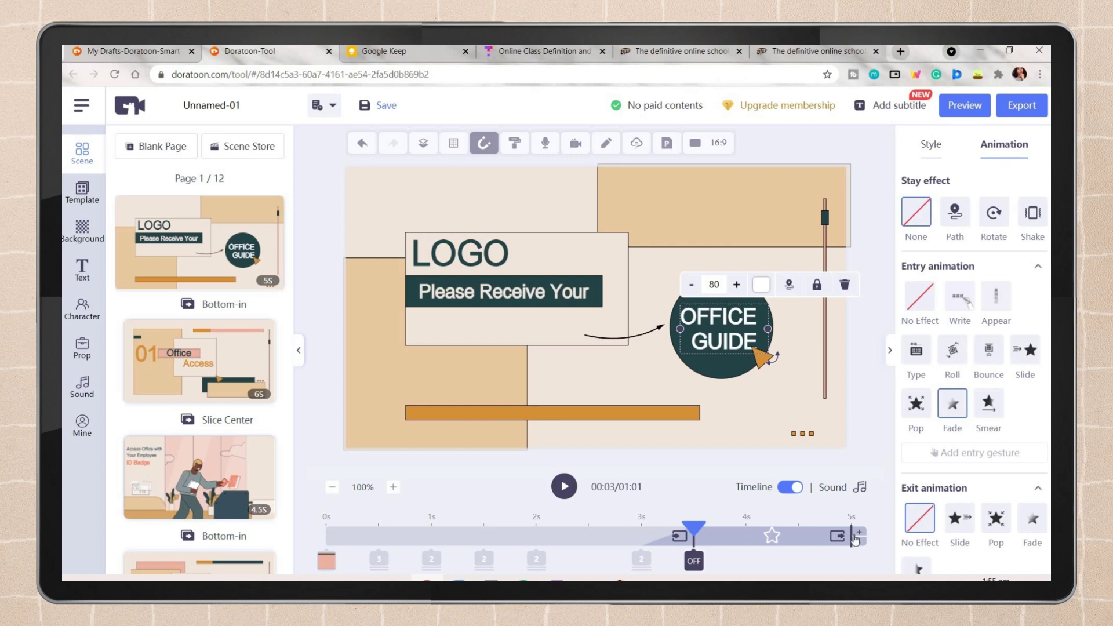
# Replace the LOGO text in the first scene with "Online Class"
pyautogui.click(854, 538)
pyautogui.doubleClick(461, 254)
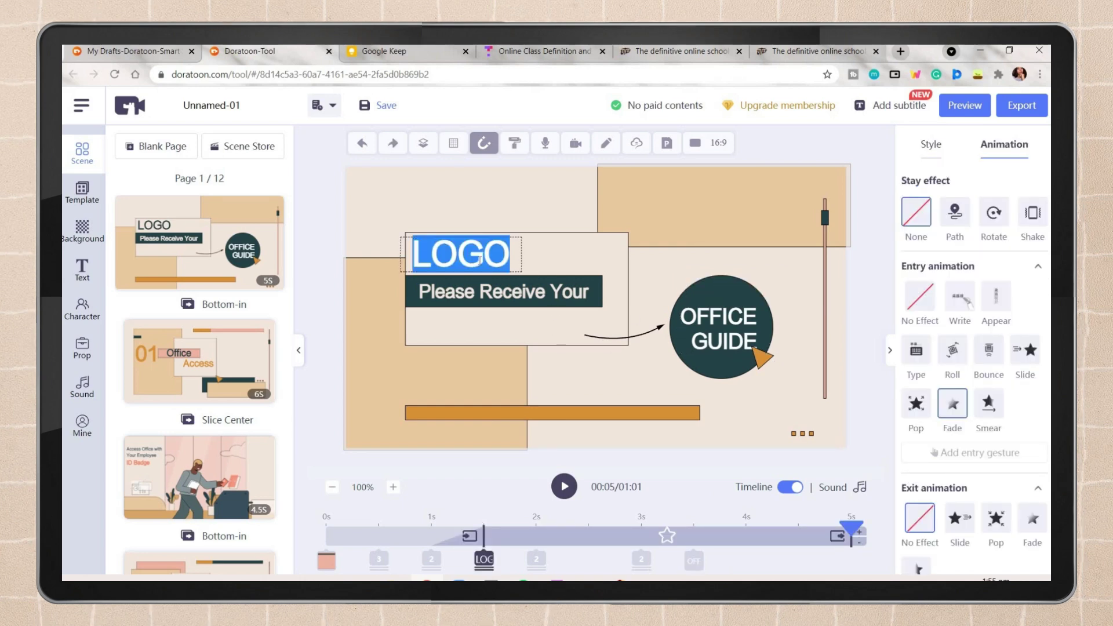
pyautogui.write('Online Class')
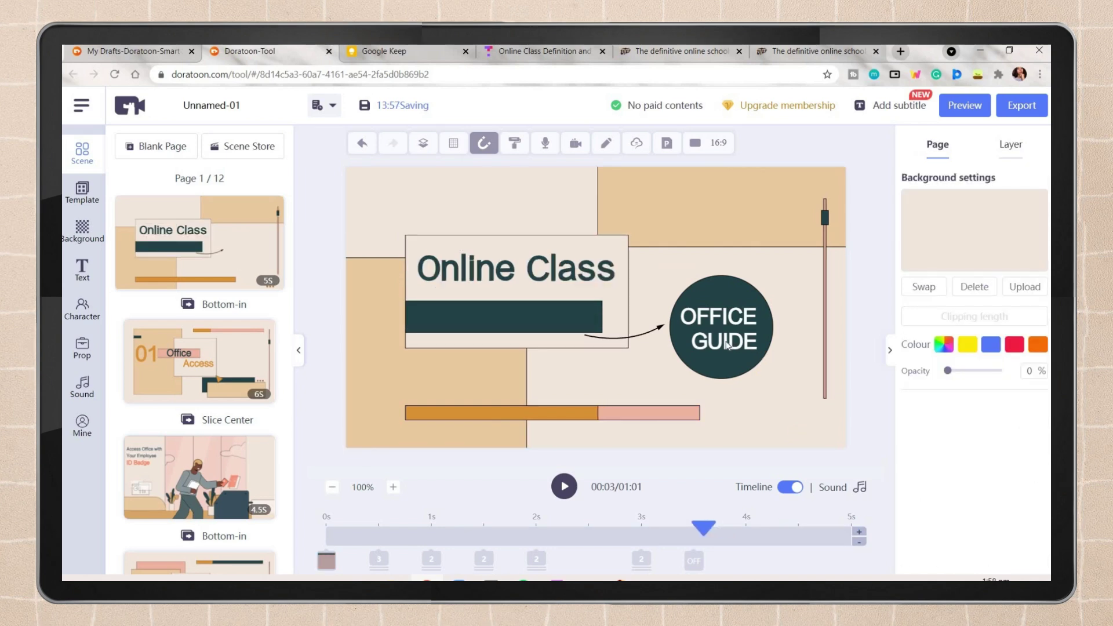
# Change the circle's "OFFICE GUIDE" text to "Start" and position the "Activity in abcabc" line on the dark bar
pyautogui.doubleClick(725, 317)
pyautogui.doubleClick(724, 318)
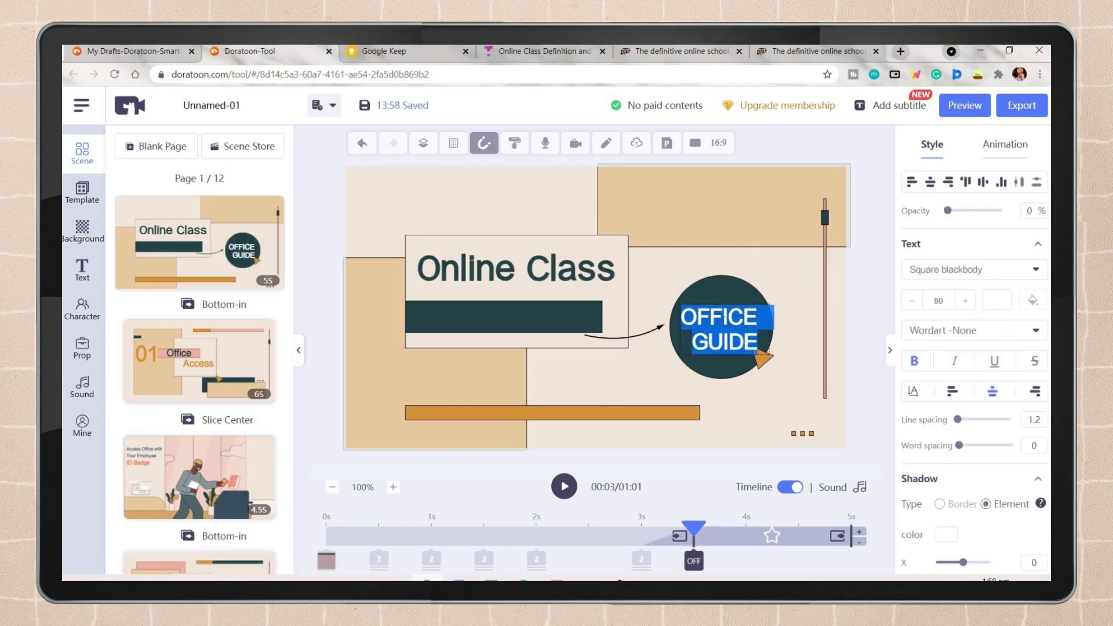
pyautogui.write('Start')
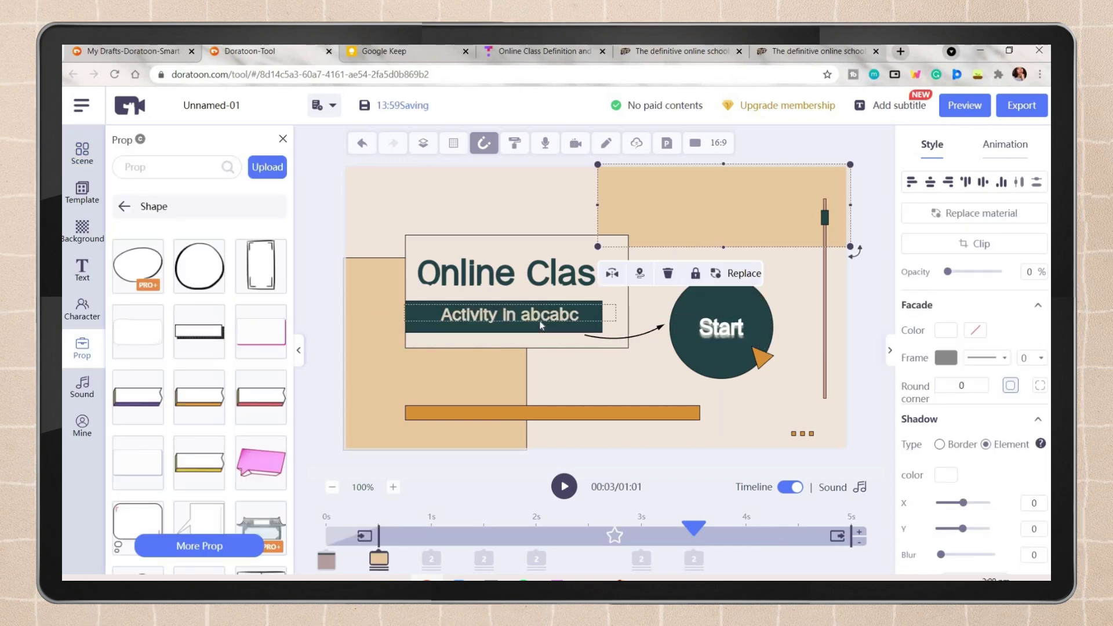
pyautogui.click(541, 325)
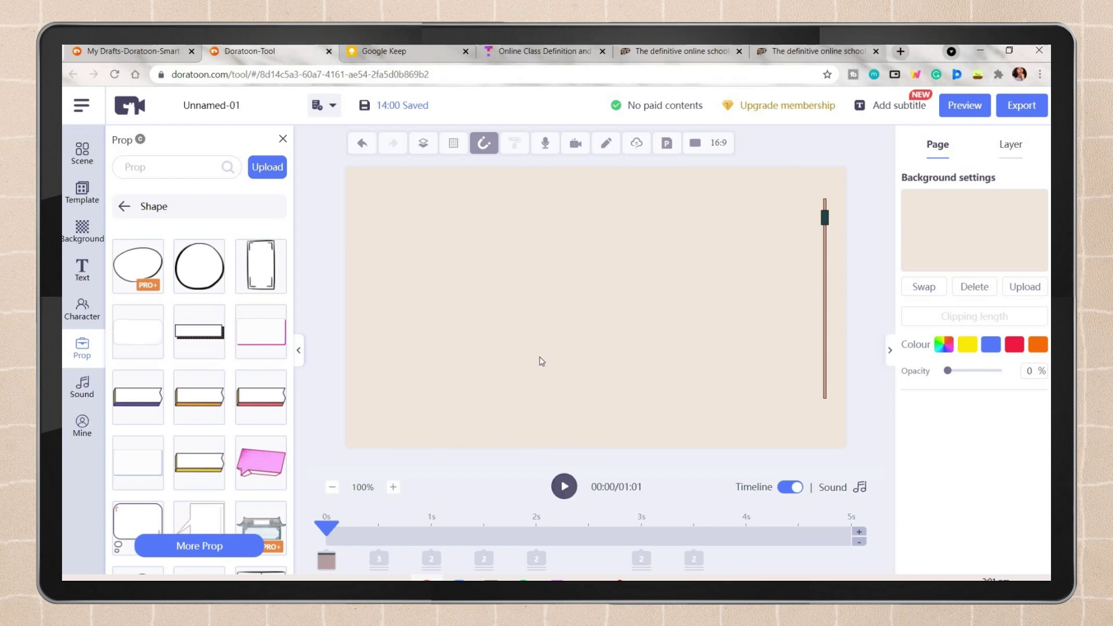
# Change the second scene's heading from "Office Access" to "What is" and "Online Class?"
pyautogui.press('space')
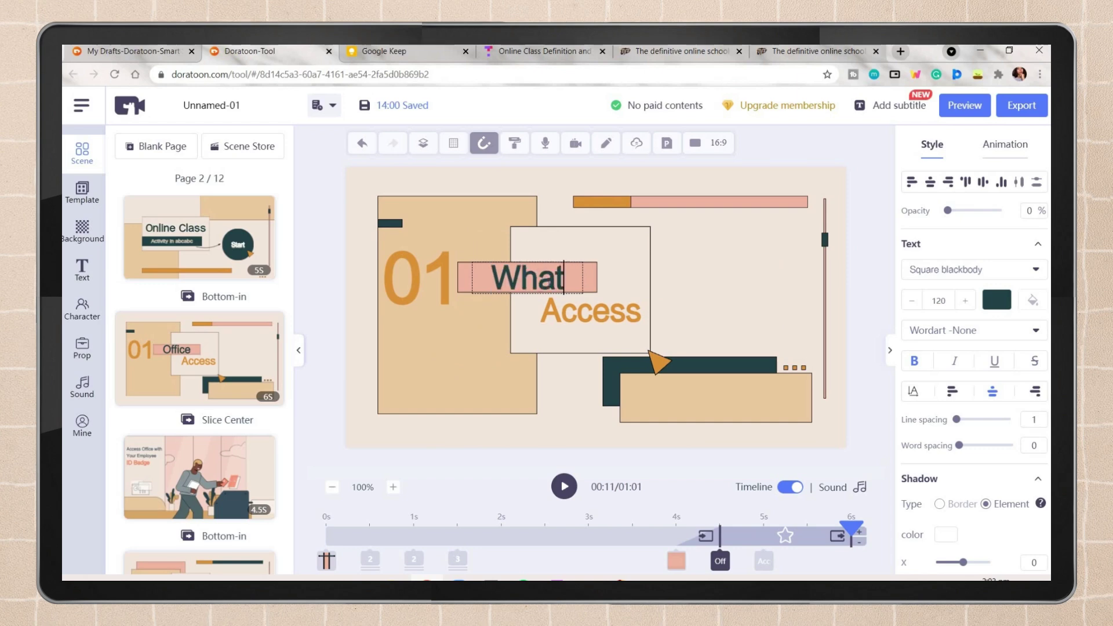
pyautogui.write('is')
pyautogui.click(706, 318)
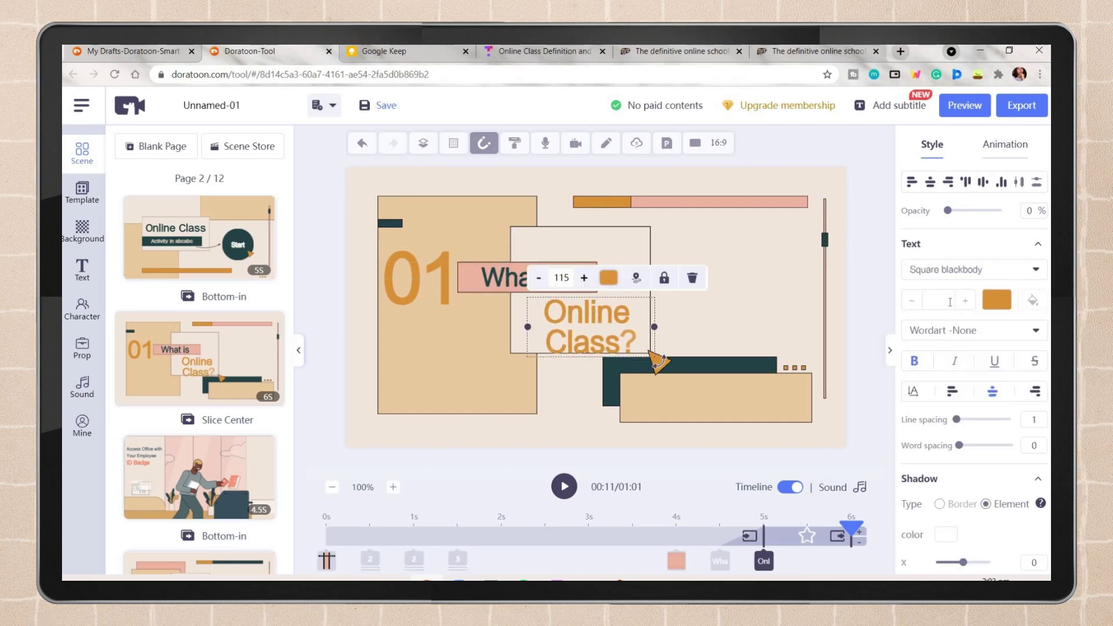
pyautogui.click(661, 328)
pyautogui.press('space')
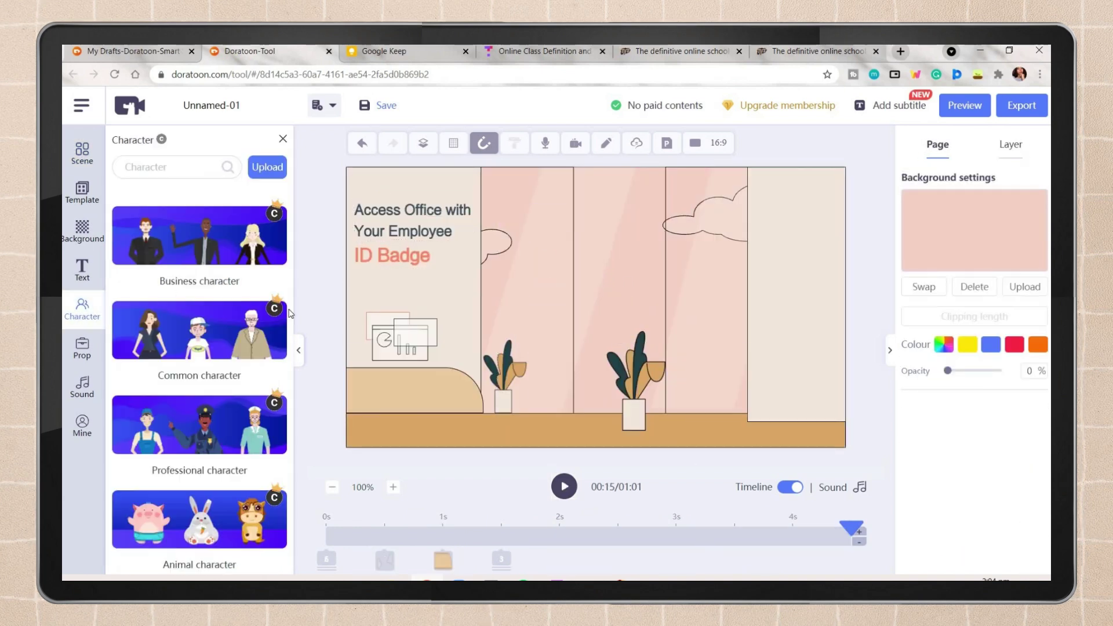
# Replace the walking man in the third scene with the female business character in the Explaining action
pyautogui.click(238, 273)
pyautogui.click(208, 410)
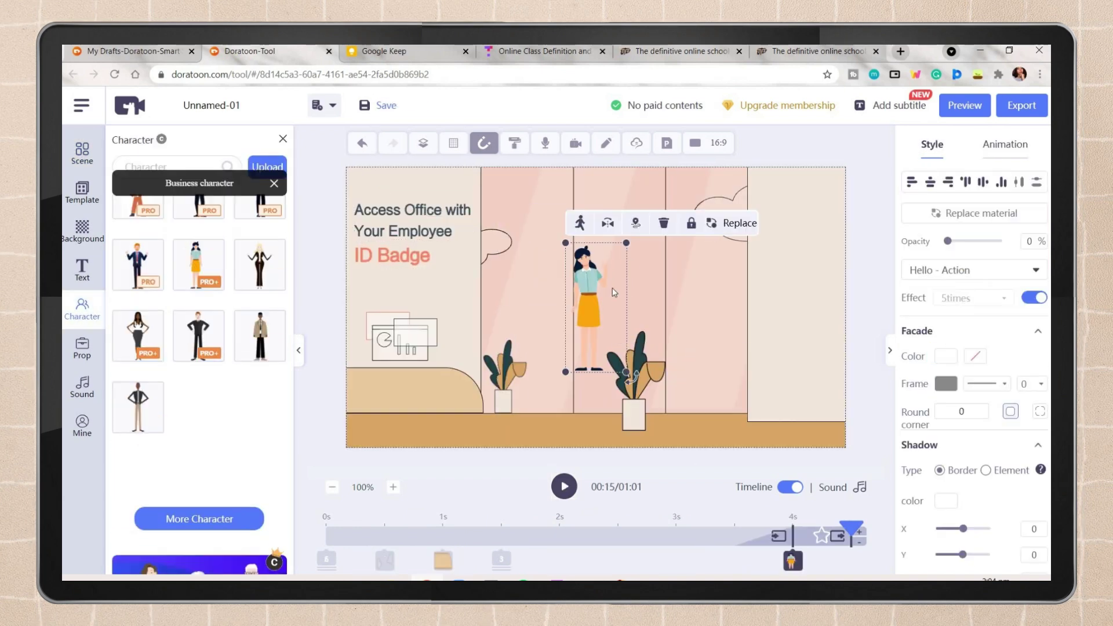
pyautogui.click(579, 223)
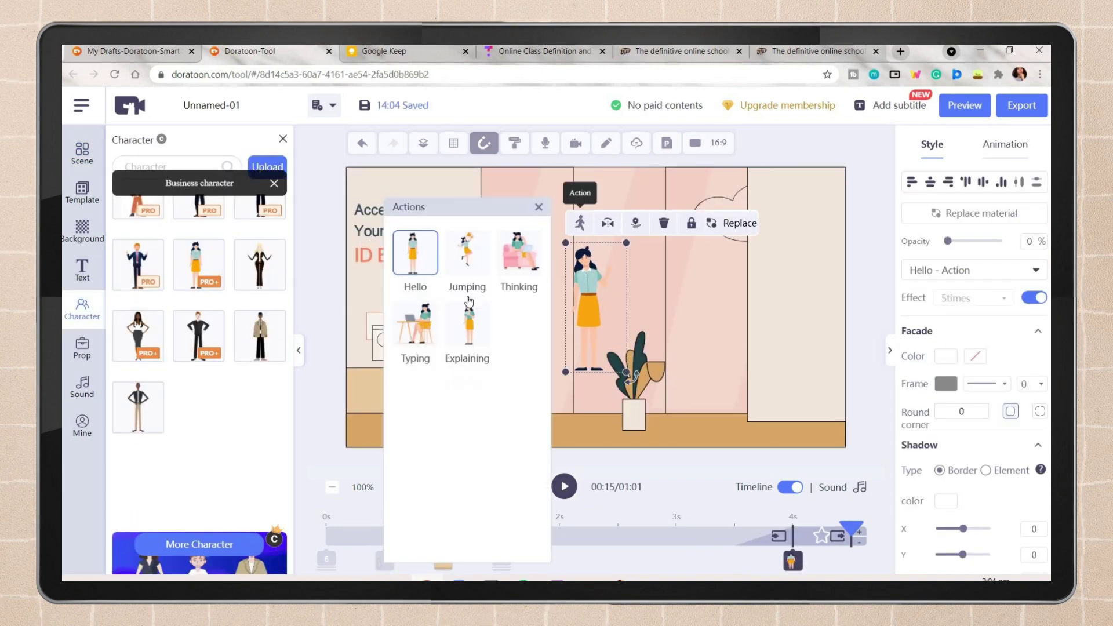
pyautogui.click(467, 331)
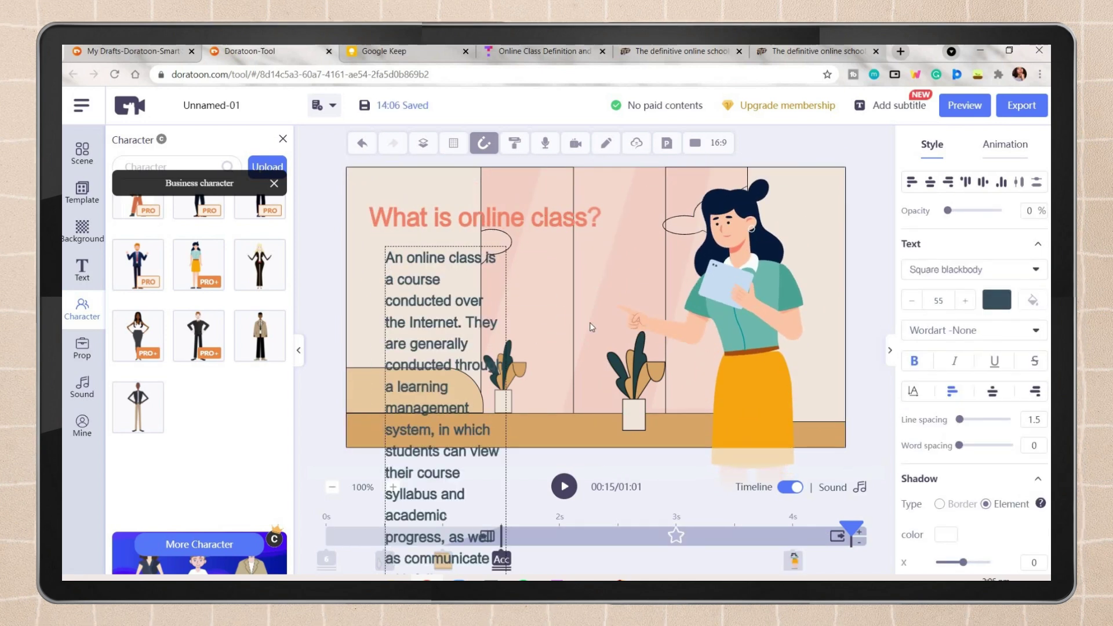
# Replace "Access Office with Your Employee" with the paragraph starting "An online class is a course conducted over the Internet" and widen its box toward the character
pyautogui.moveTo(505, 450); pyautogui.dragTo(665, 322)
pyautogui.moveTo(659, 322); pyautogui.dragTo(643, 316)
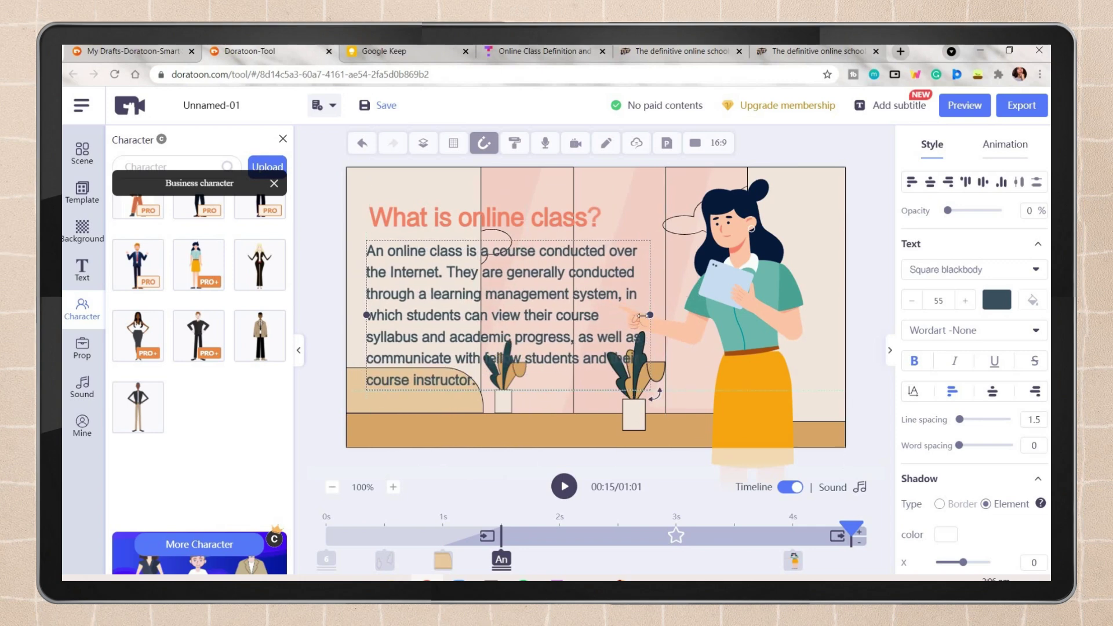
pyautogui.click(559, 216)
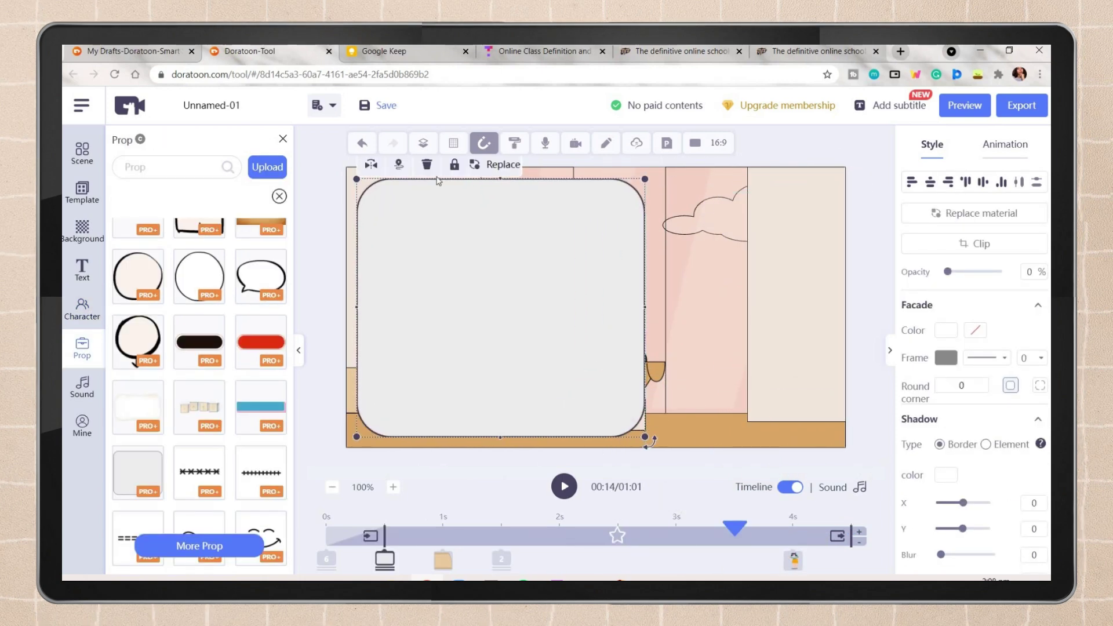
# Place the rounded grey panel behind the third scene's heading and paragraph, fit it around them, and make it semi-transparent
pyautogui.click(423, 142)
pyautogui.click(580, 215)
pyautogui.scroll(-5, 566, 427)
pyautogui.moveTo(491, 548); pyautogui.dragTo(493, 210)
pyautogui.click(591, 165)
pyautogui.moveTo(502, 437); pyautogui.dragTo(531, 398)
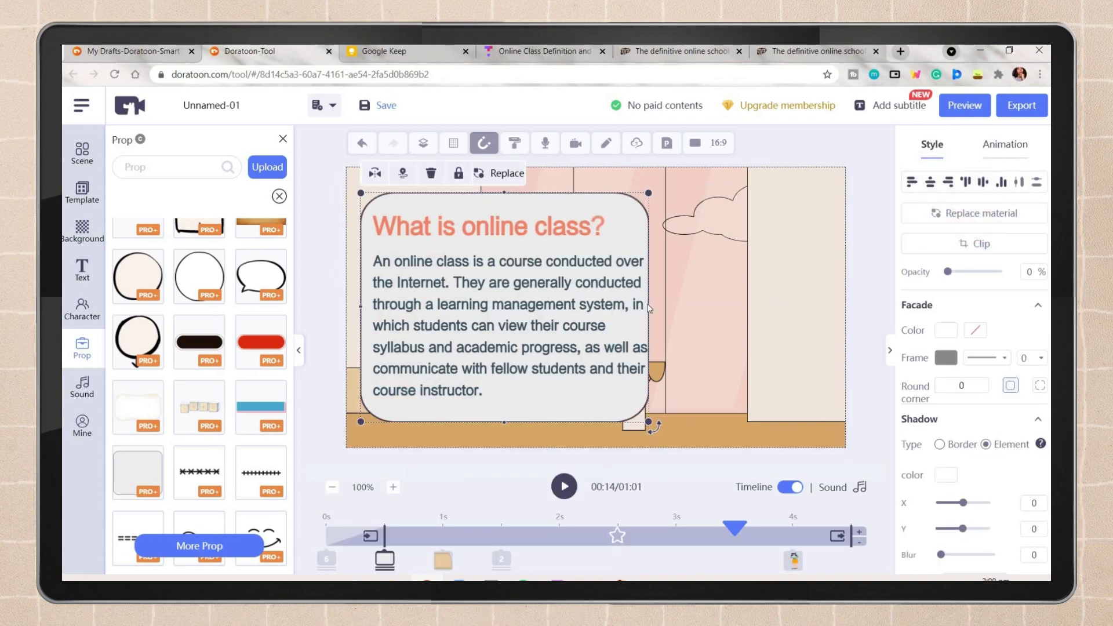
pyautogui.moveTo(648, 308); pyautogui.dragTo(656, 308)
pyautogui.moveTo(948, 271); pyautogui.dragTo(974, 271)
# Move the female character's entry on the timeline to the grey panel's entry at about 0.5 s and play the scene
pyautogui.moveTo(734, 530); pyautogui.dragTo(489, 537)
pyautogui.moveTo(793, 560); pyautogui.dragTo(385, 560)
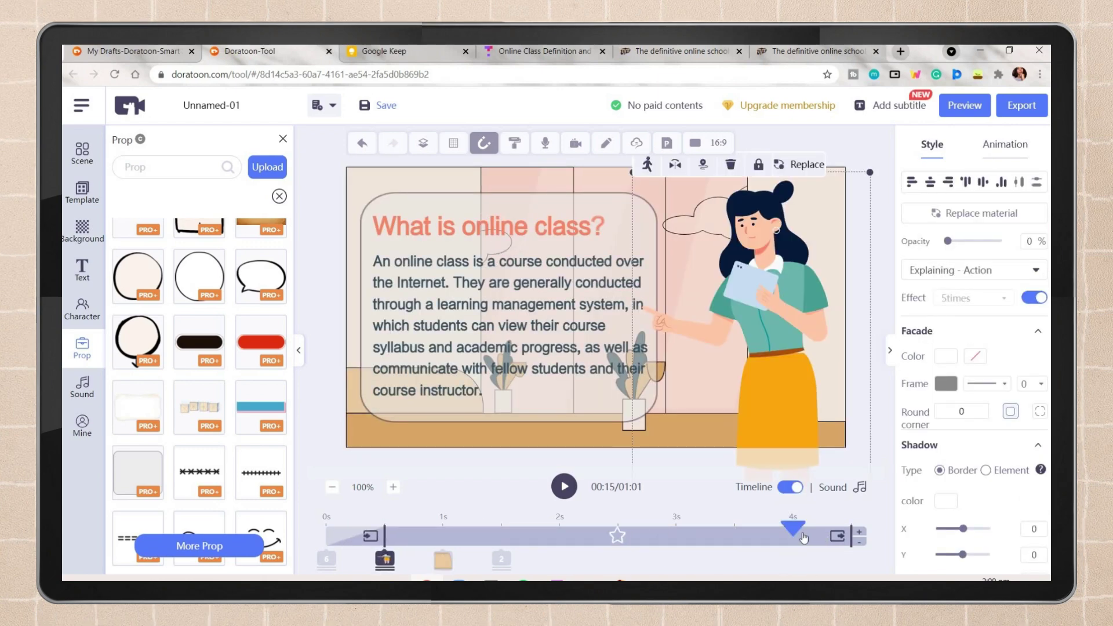
pyautogui.click(565, 487)
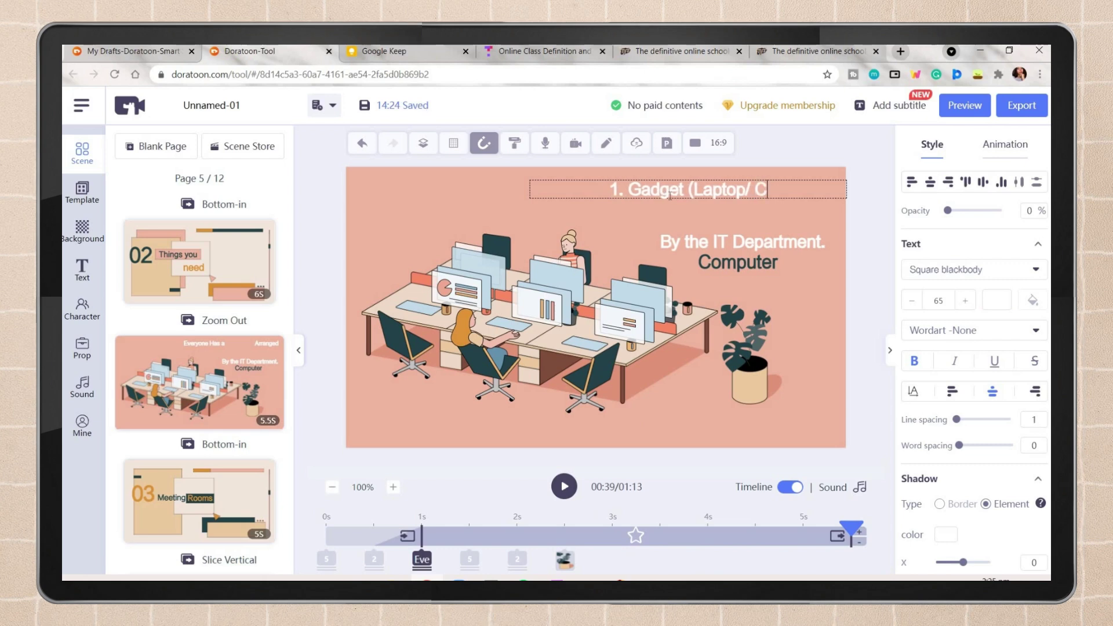
# Enter a numbered list of required items in scene five, starting with "1. Gadget", and remove the office desk illustration
pyautogui.write('omputer/ Mobile Phone')
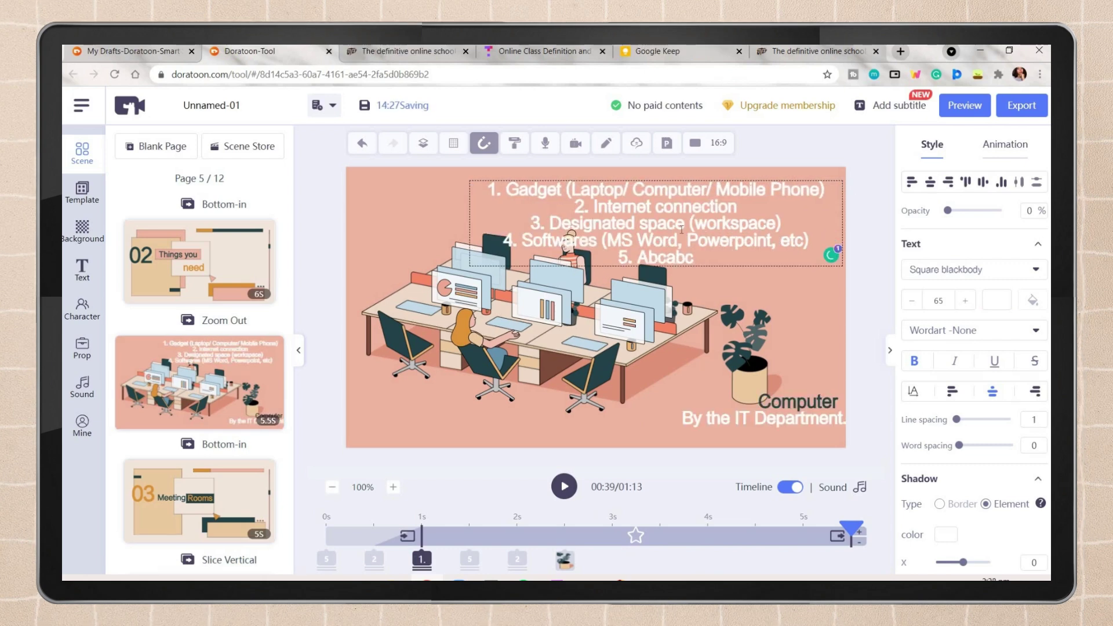
pyautogui.click(912, 182)
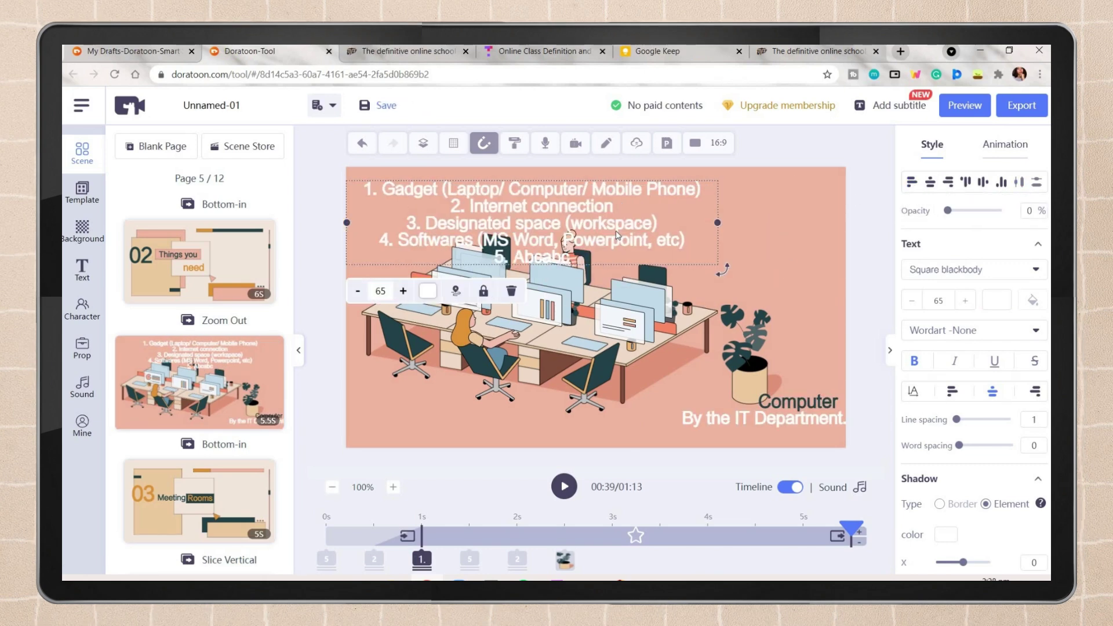
pyautogui.hotkey('ctrl', 'z')
pyautogui.click(495, 273)
pyautogui.press('Delete')
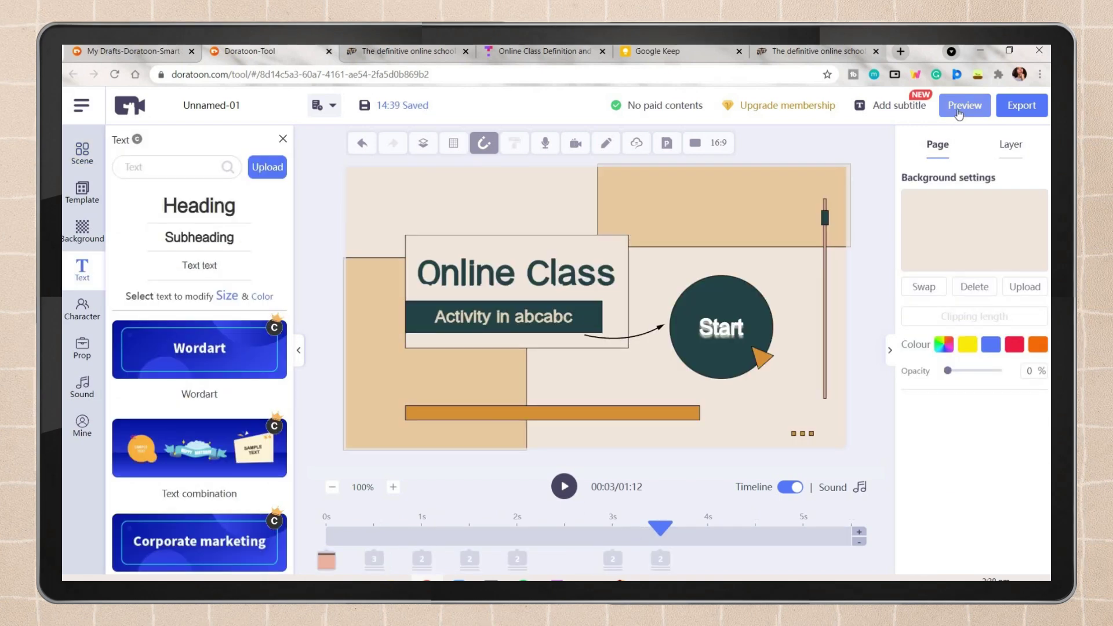
# Preview the full video and export it titled "Activity in abcabc" with the default watermark at Ultra-definition 1080P
pyautogui.click(964, 106)
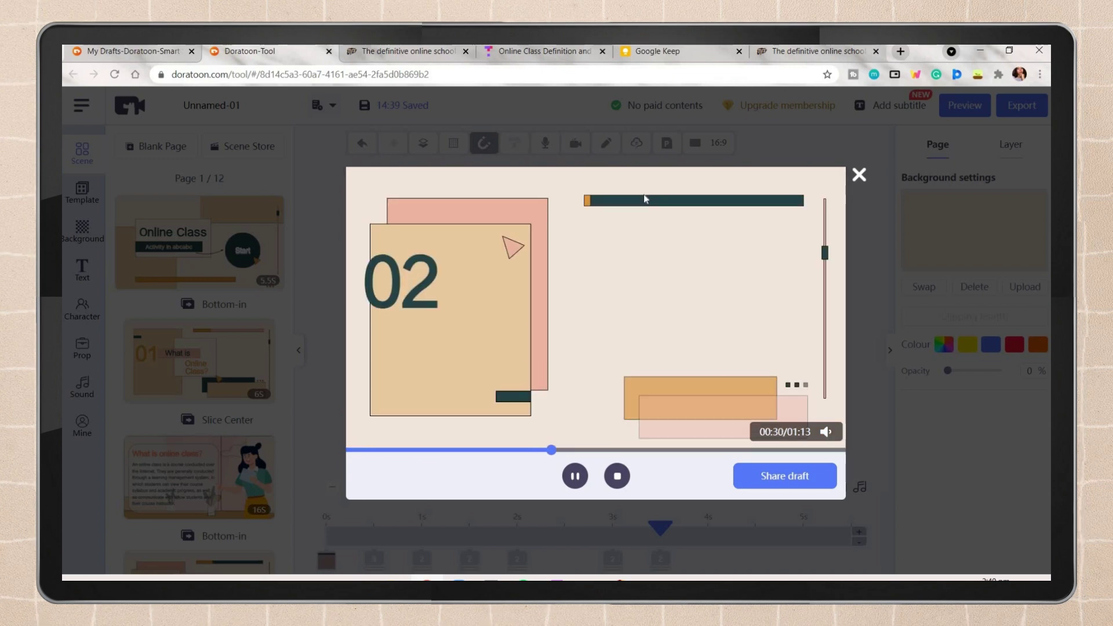
pyautogui.click(860, 174)
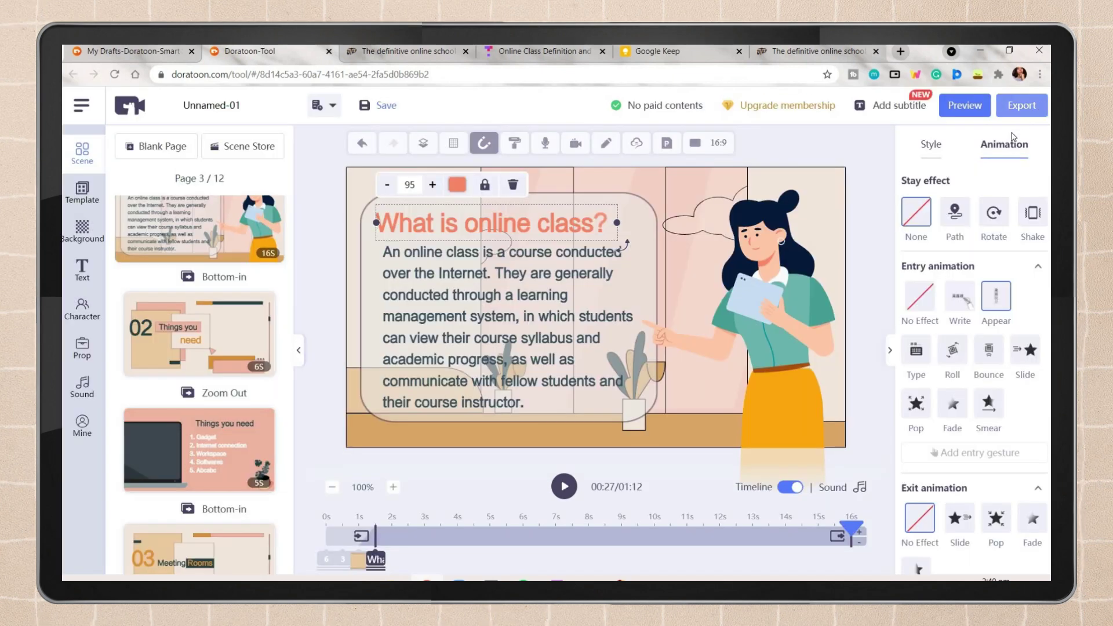
pyautogui.click(1021, 105)
pyautogui.scroll(-3, 601, 396)
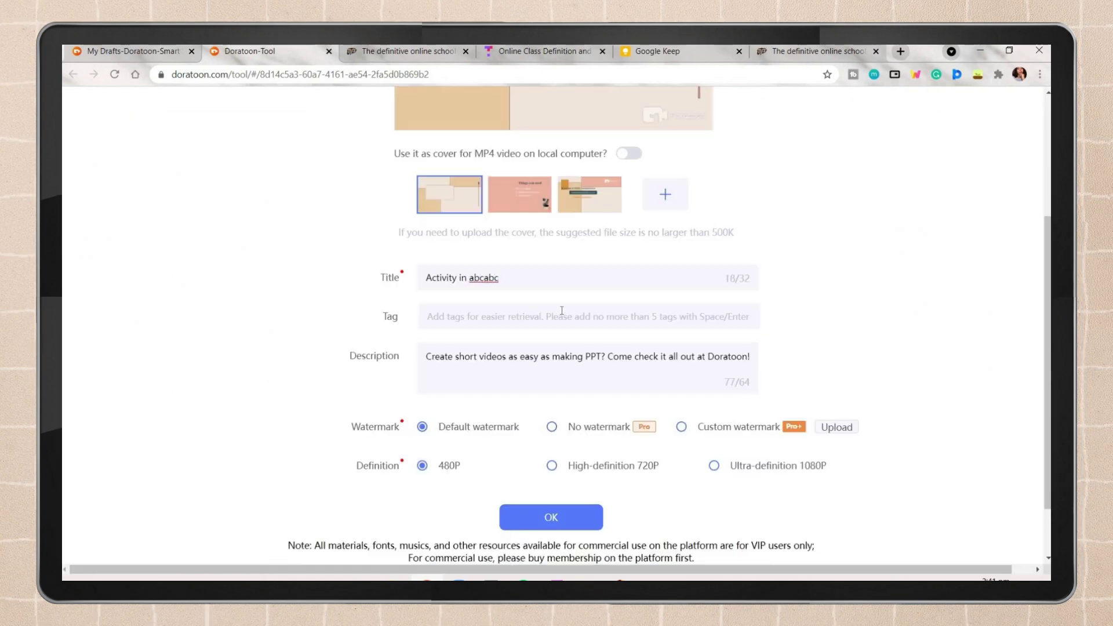
pyautogui.scroll(-1, 562, 310)
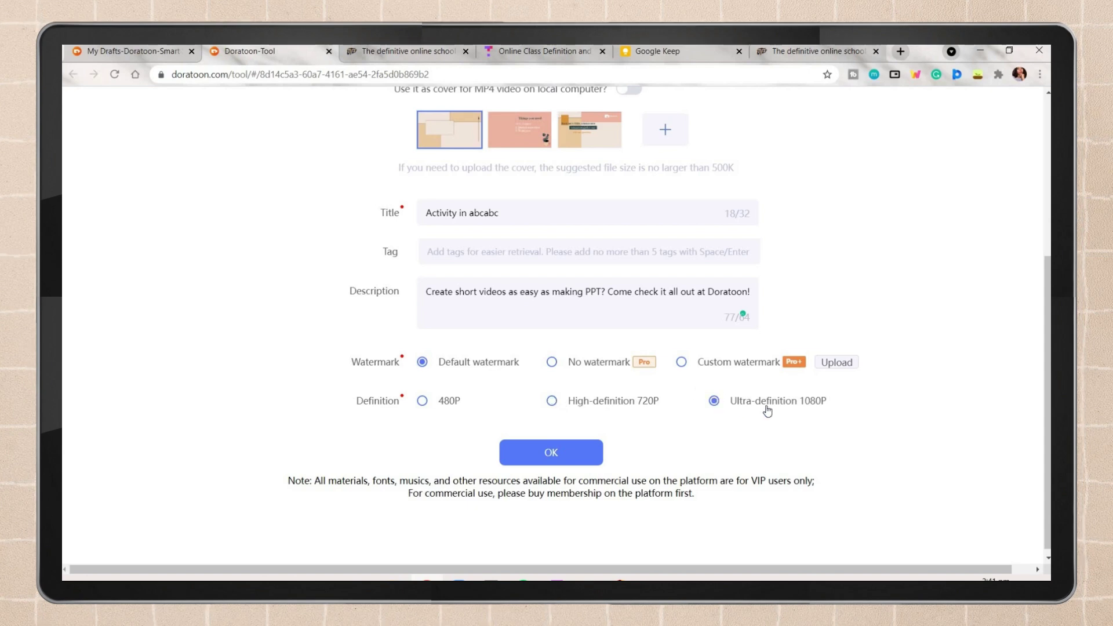
pyautogui.scroll(1, 553, 512)
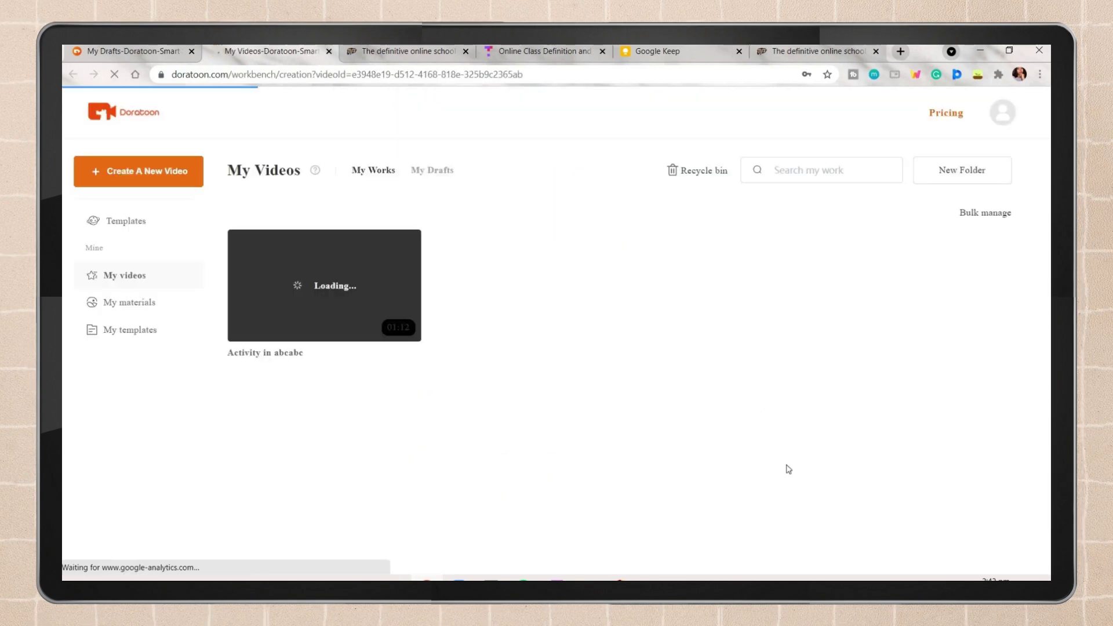
# Export the "Activity in abcabc" work into PPT and open the downloaded file in PowerPoint
pyautogui.moveTo(353, 273)
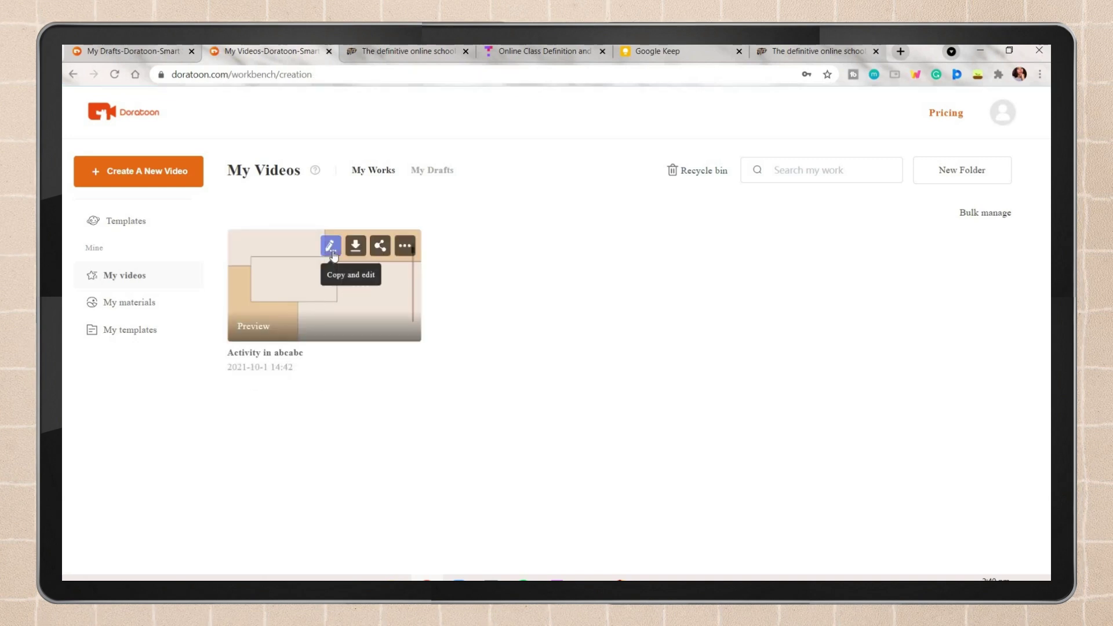
pyautogui.click(405, 248)
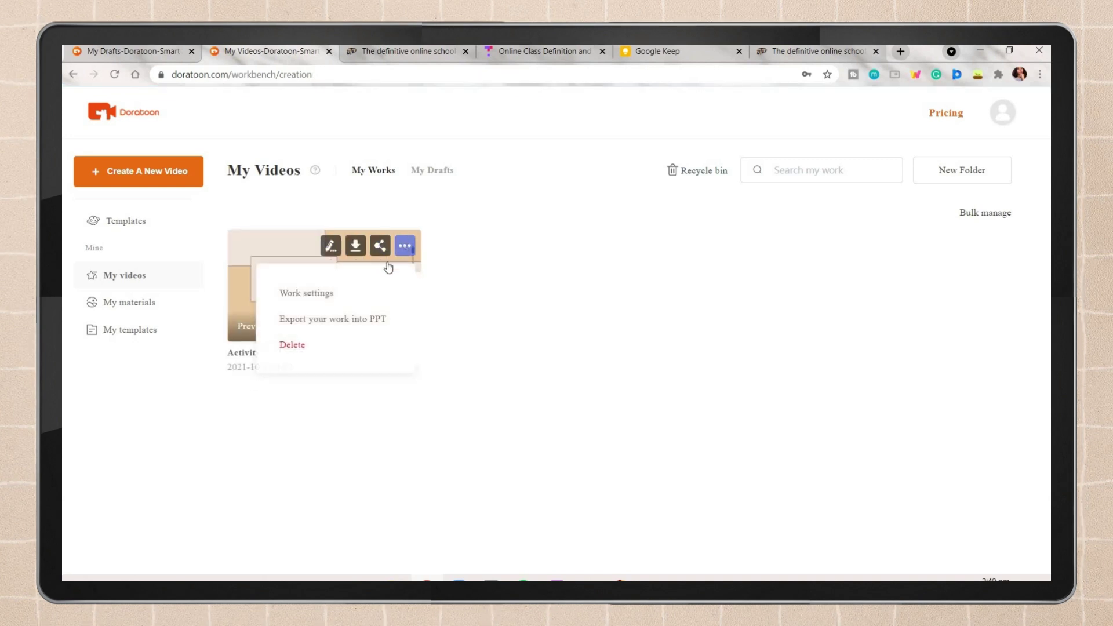
pyautogui.click(326, 319)
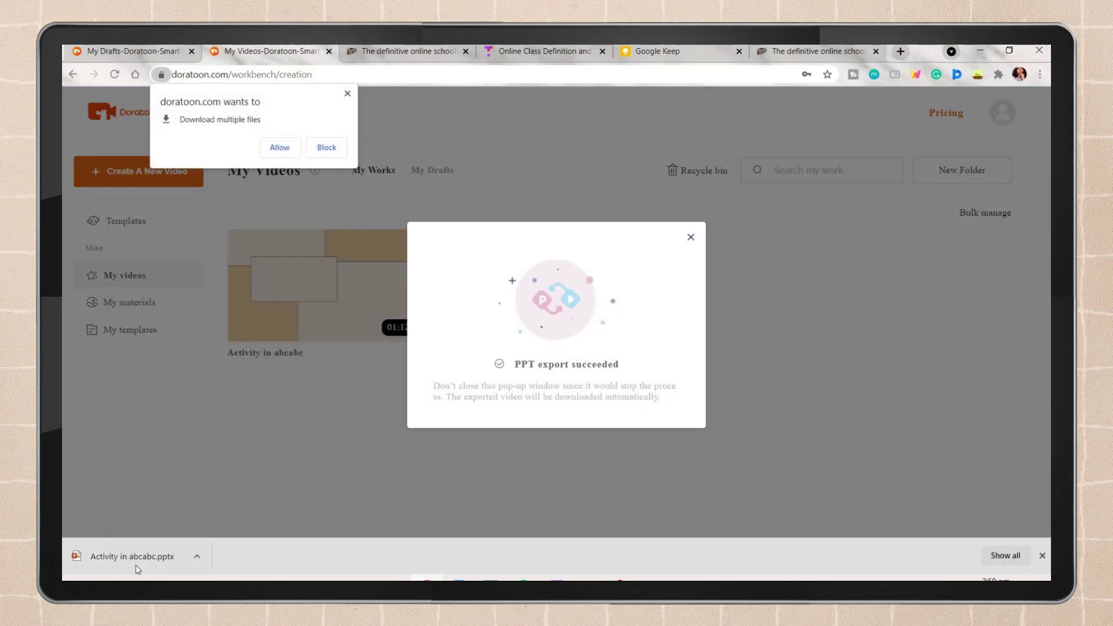
pyautogui.click(130, 545)
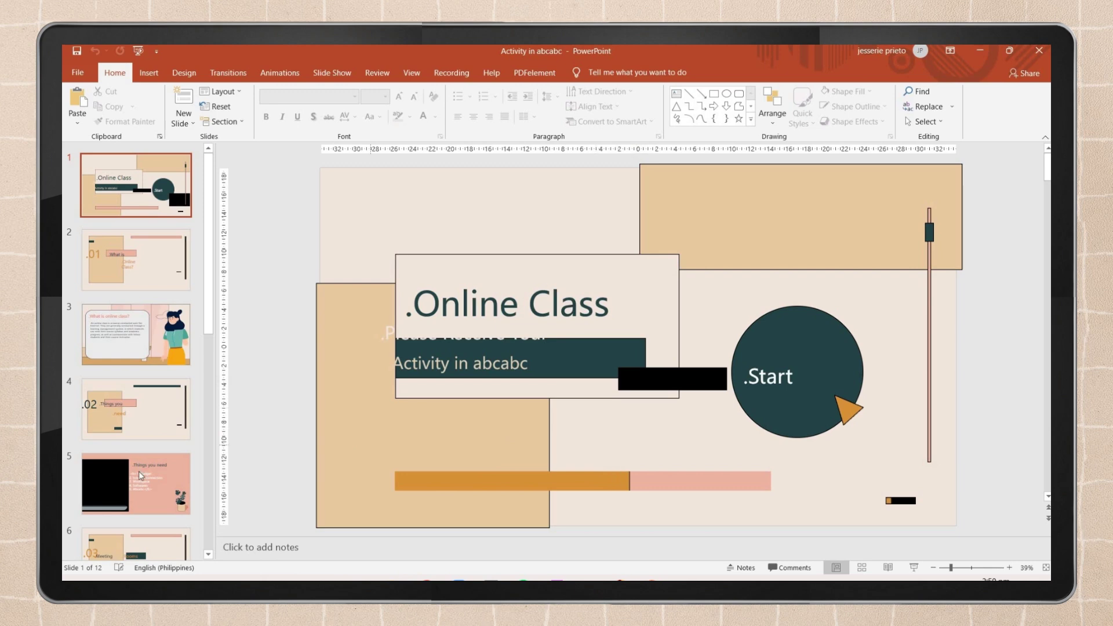
# Look through the exported presentation's slides, viewing slides 9, 8, 7 and 6
pyautogui.scroll(-2, 133, 391)
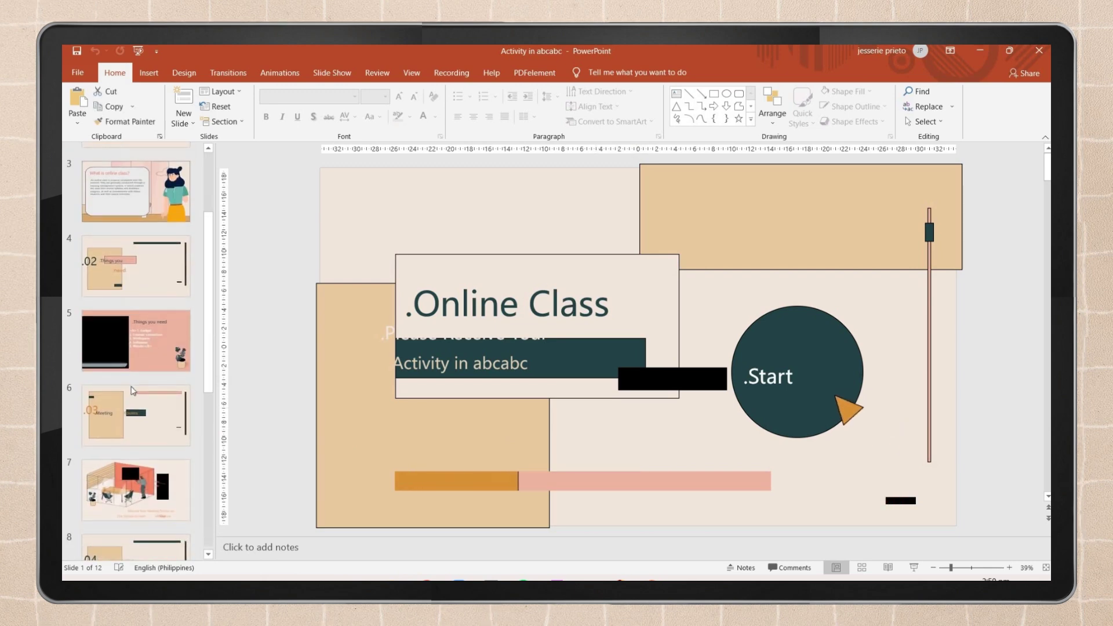
pyautogui.scroll(-2, 131, 435)
pyautogui.click(130, 481)
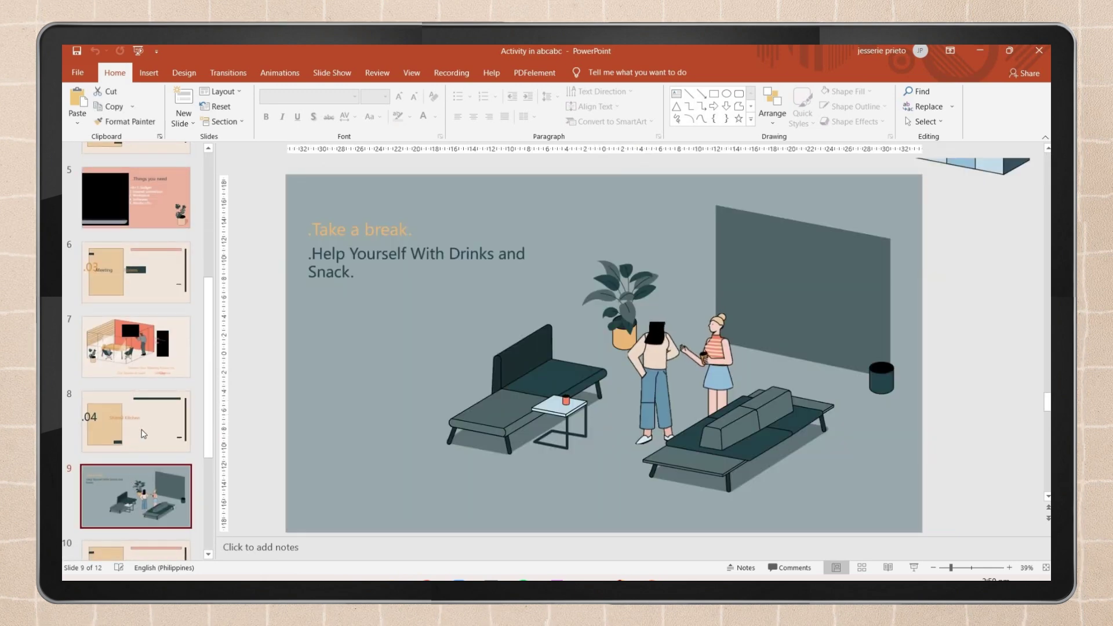
pyautogui.click(147, 427)
pyautogui.click(136, 348)
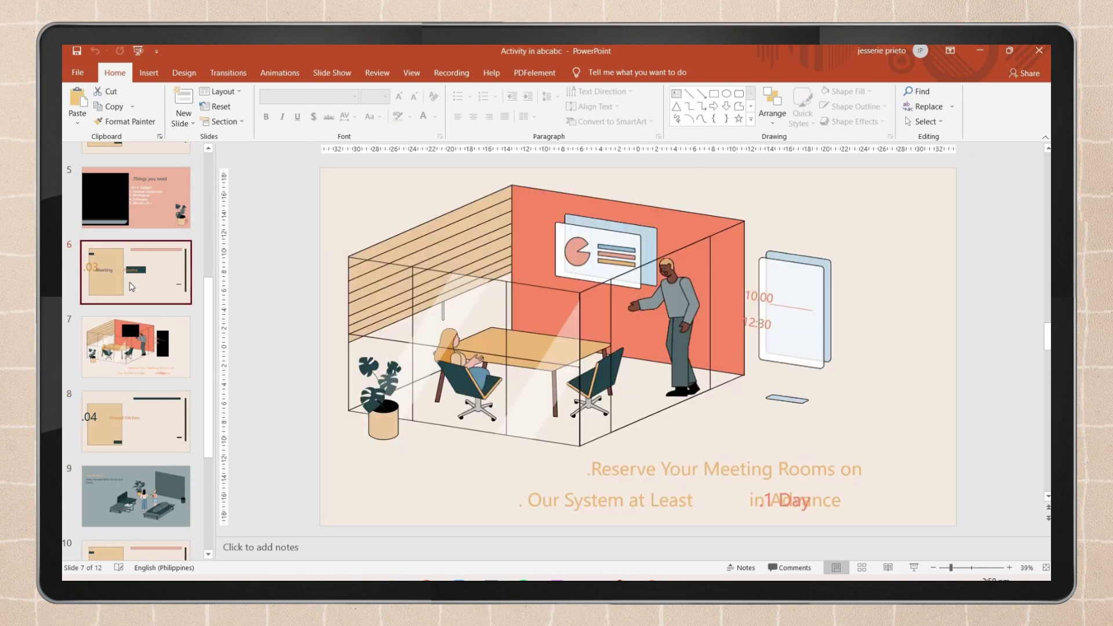
pyautogui.click(132, 284)
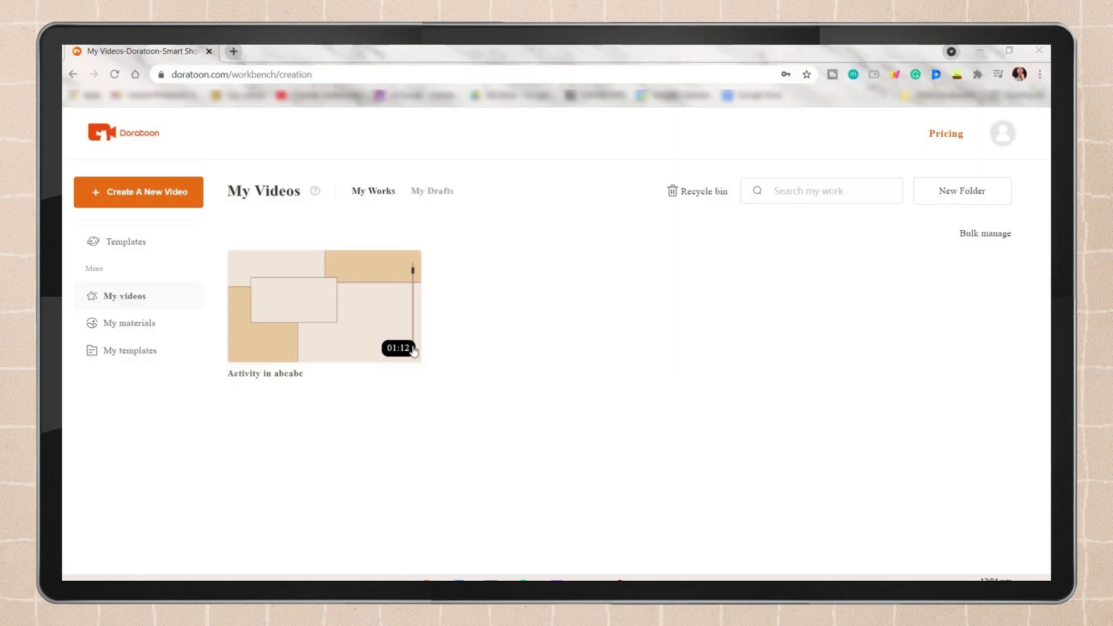
# Download the "Activity in abcabc" video from My Videos in Doratoon and play the MP4 in VLC media player
pyautogui.moveTo(359, 278)
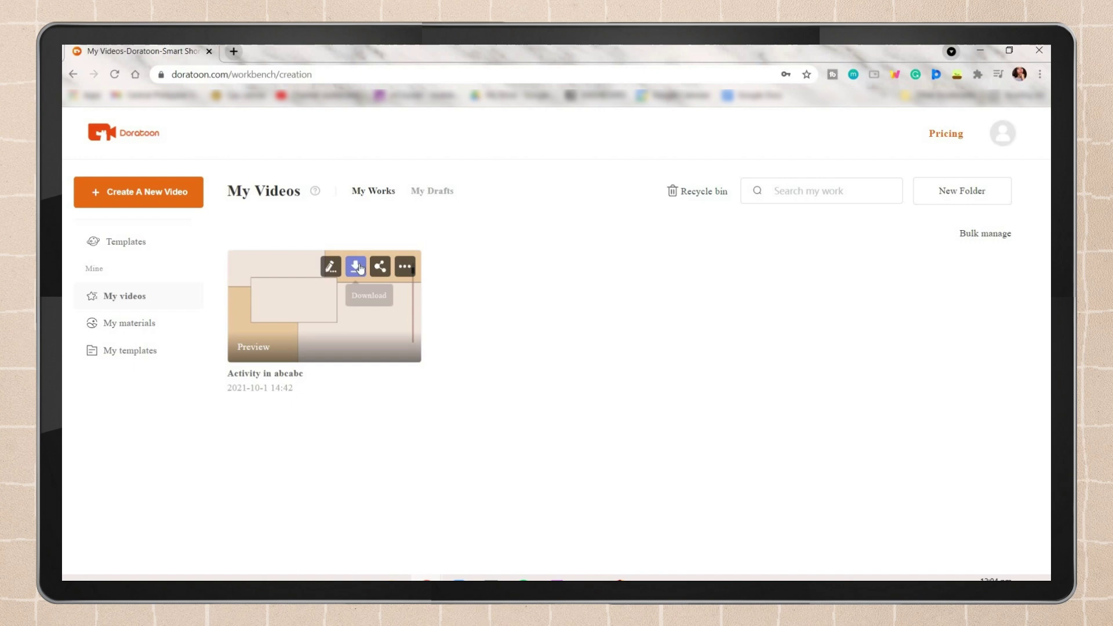
pyautogui.click(356, 266)
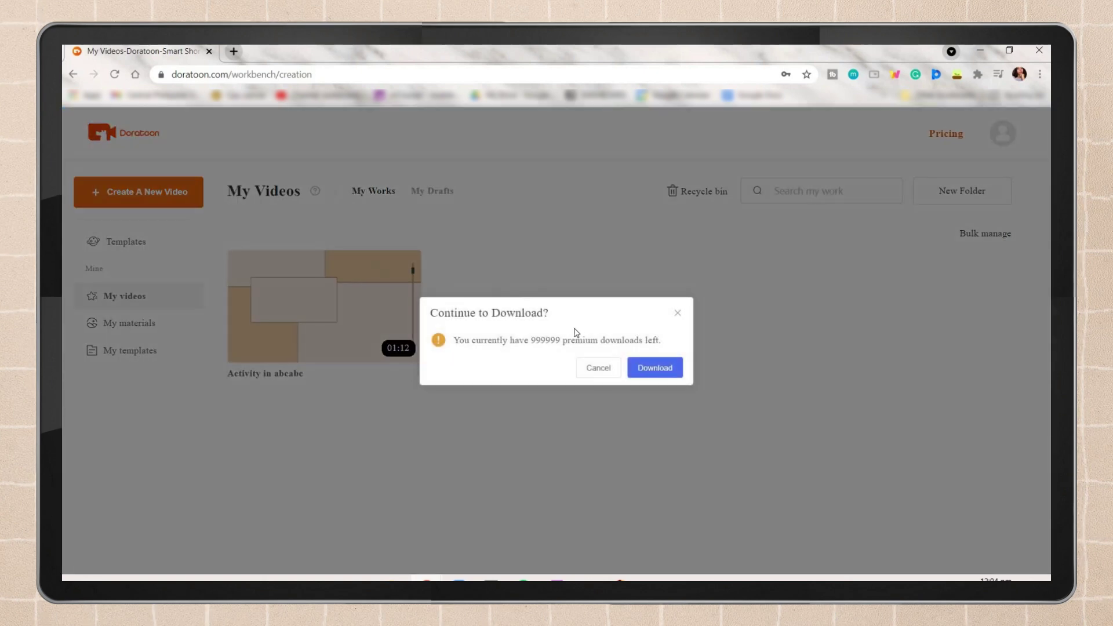
pyautogui.click(655, 368)
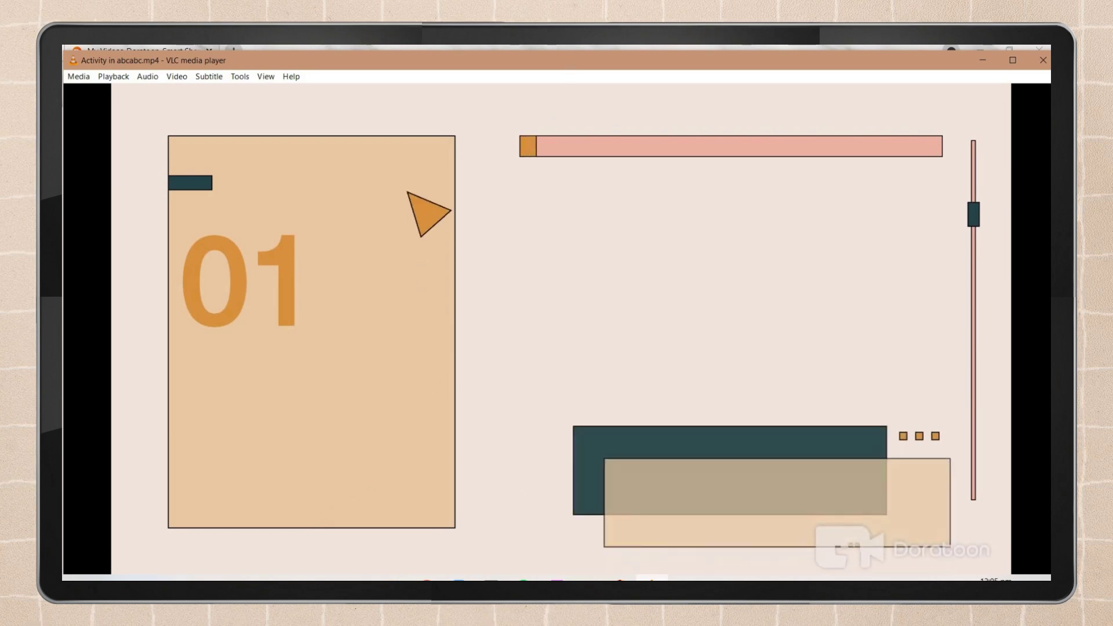
pyautogui.moveTo(555, 60); pyautogui.dragTo(558, 45)
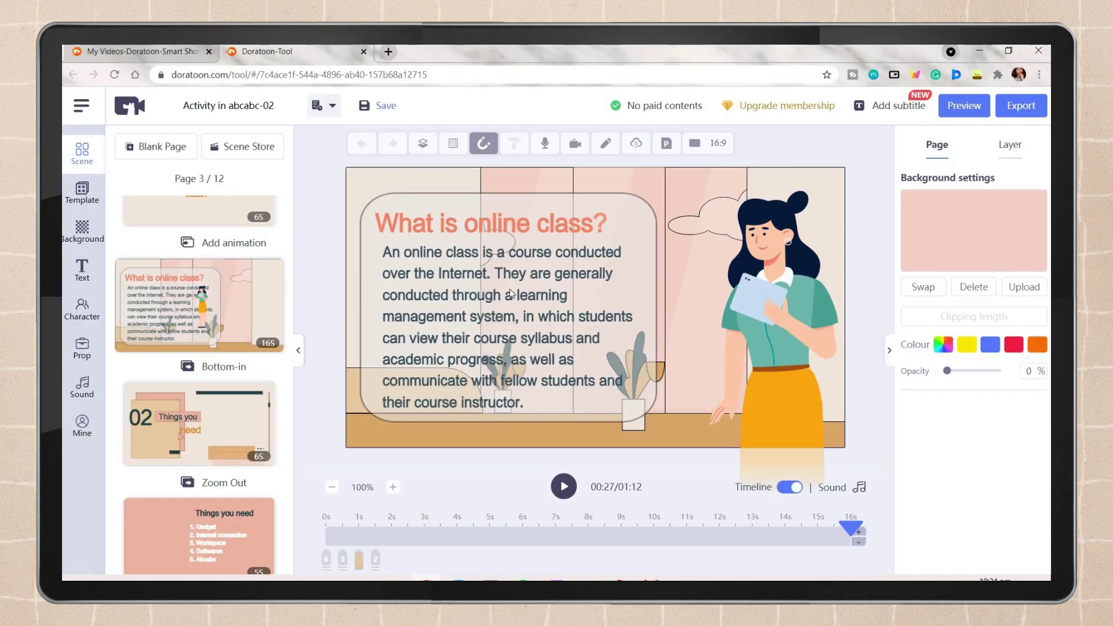
# Copy the whole online class definition paragraph from scene three of "Activity in abcabc-02"
pyautogui.click(551, 284)
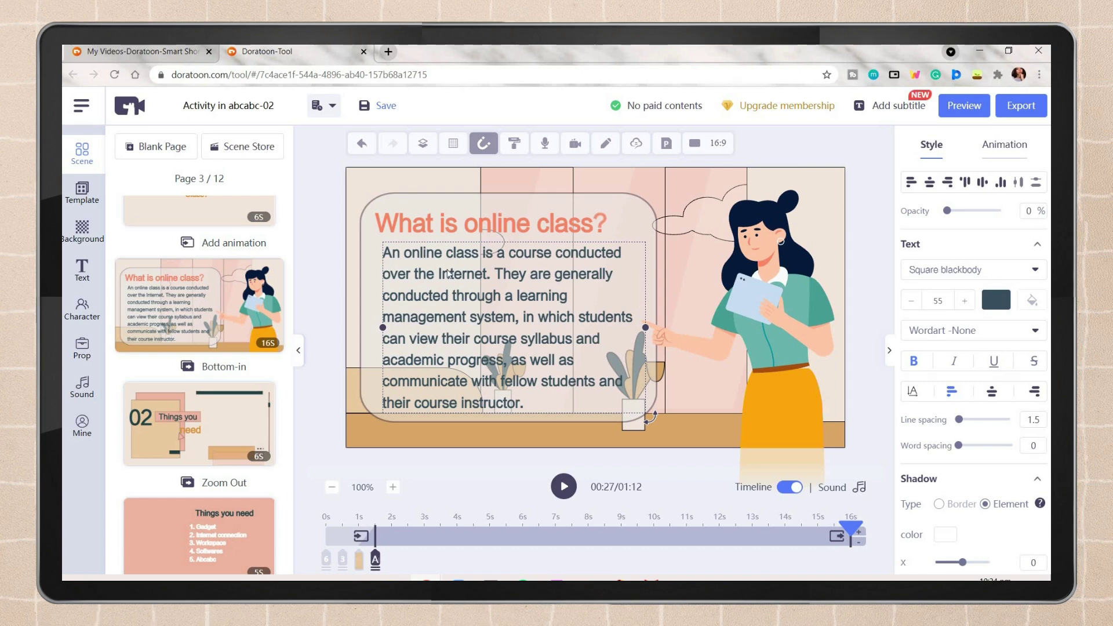
pyautogui.doubleClick(641, 323)
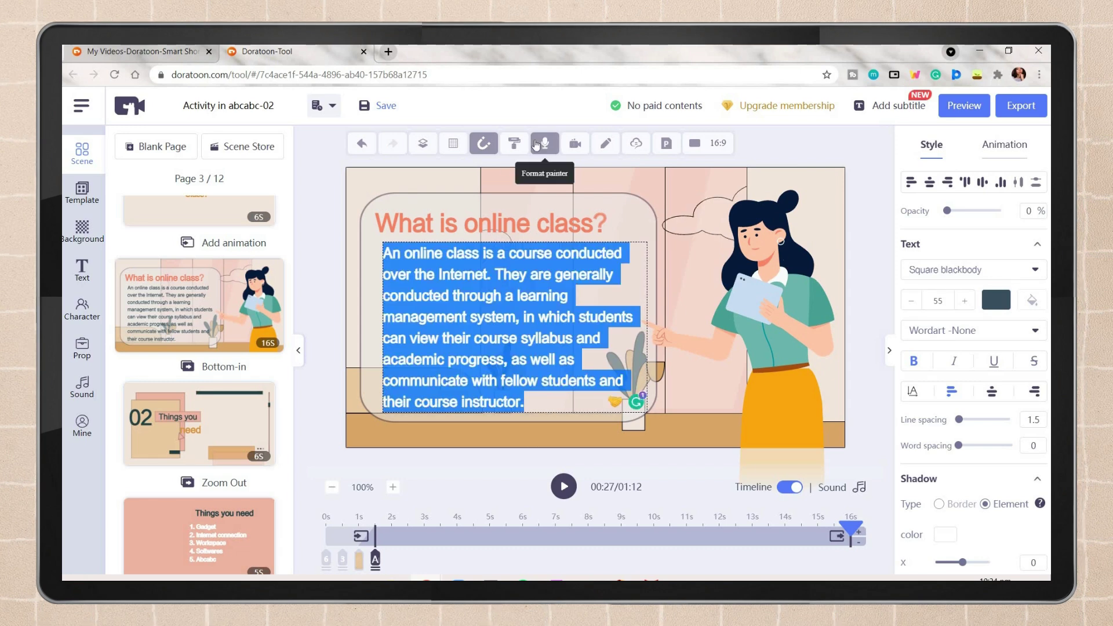
pyautogui.rightClick(418, 261)
pyautogui.click(450, 308)
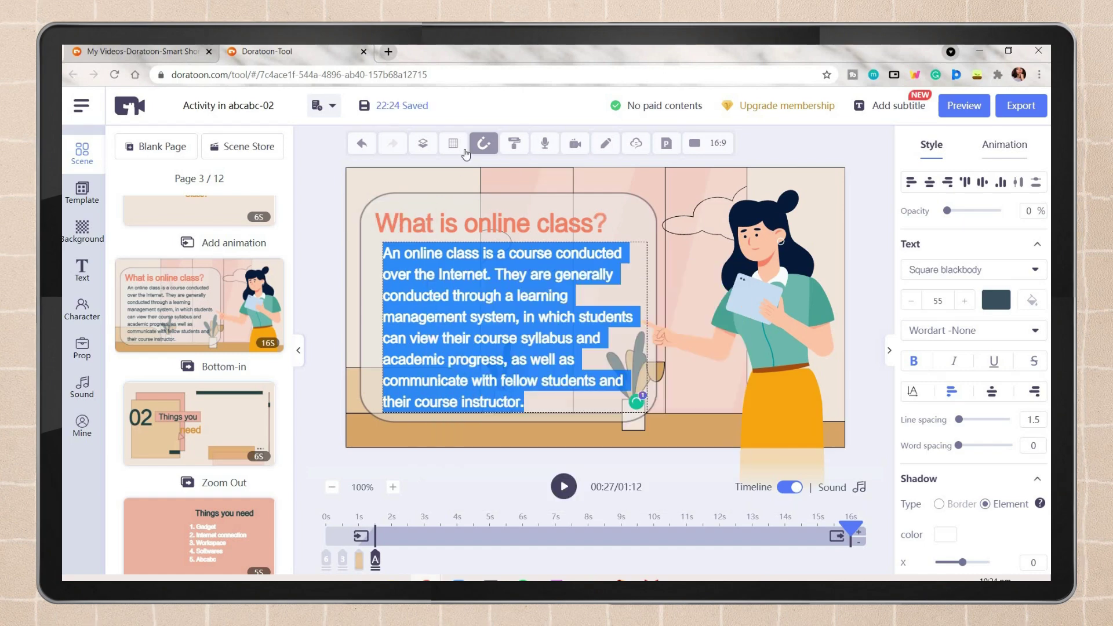
# Start an AI smart dubbing piece for the current page and paste the copied definition as its speech text
pyautogui.click(545, 144)
pyautogui.click(559, 237)
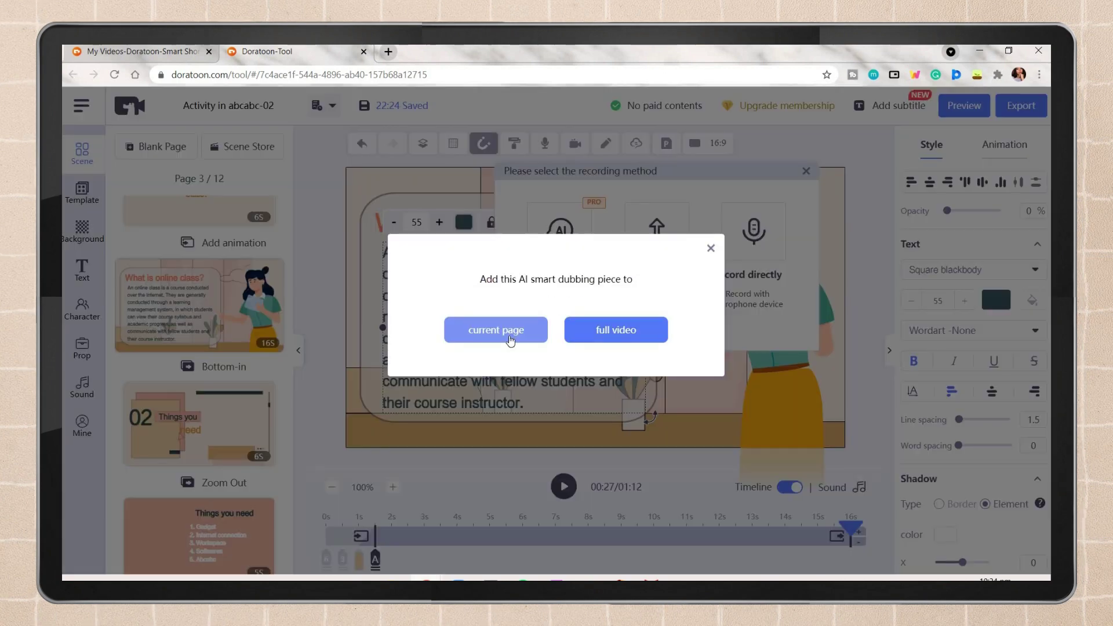
pyautogui.click(510, 335)
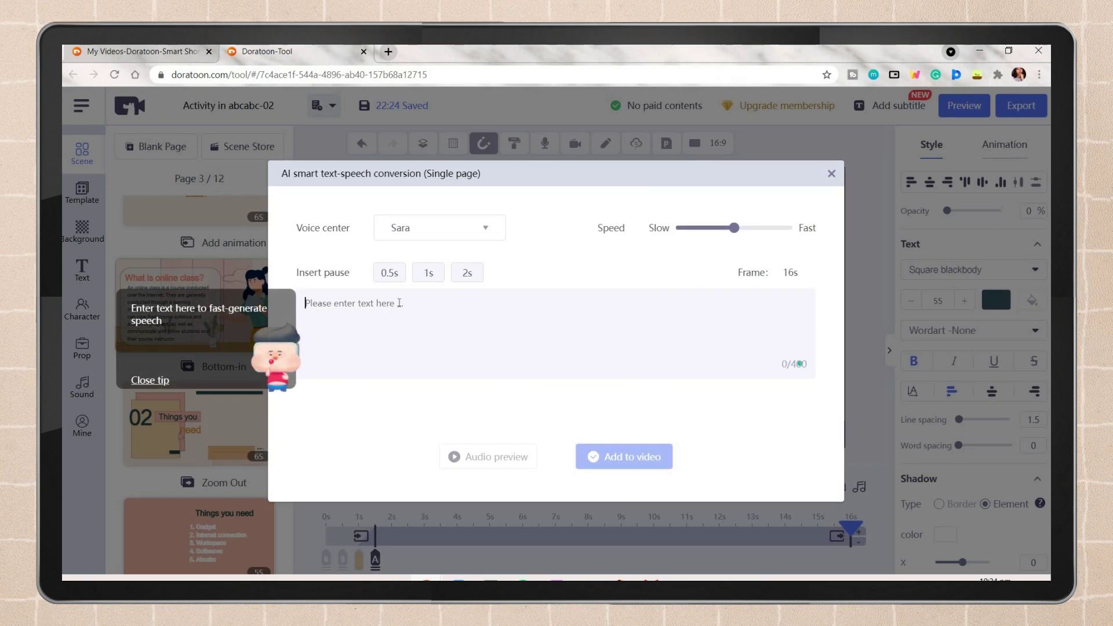
pyautogui.hotkey('ctrl', 'v')
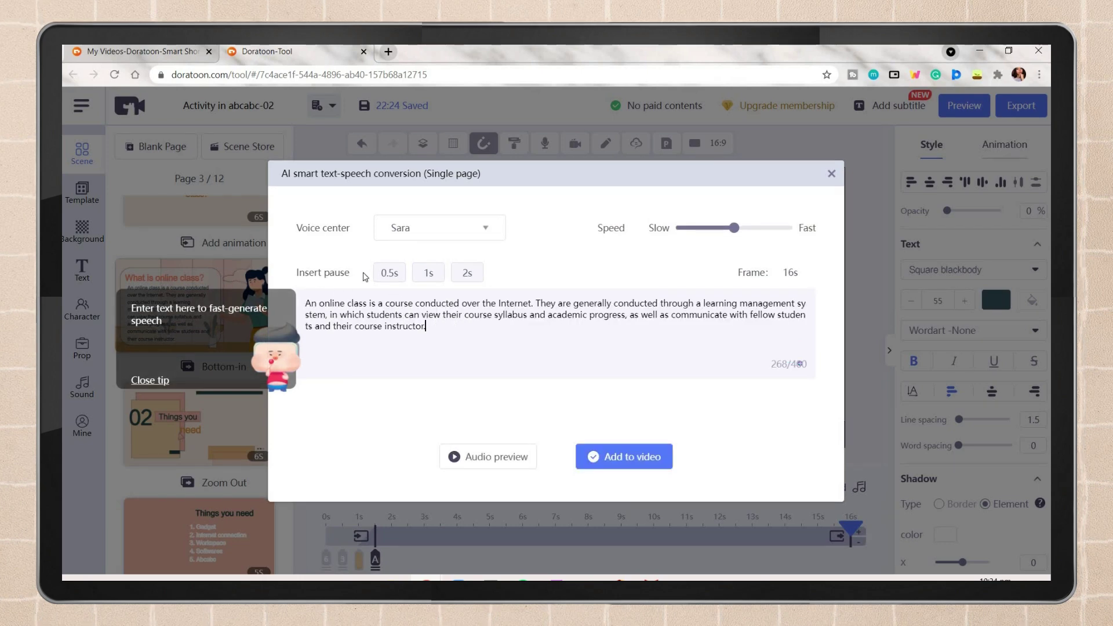
# Browse the available AI voices and preview the generated speech alongside scene three
pyautogui.click(445, 226)
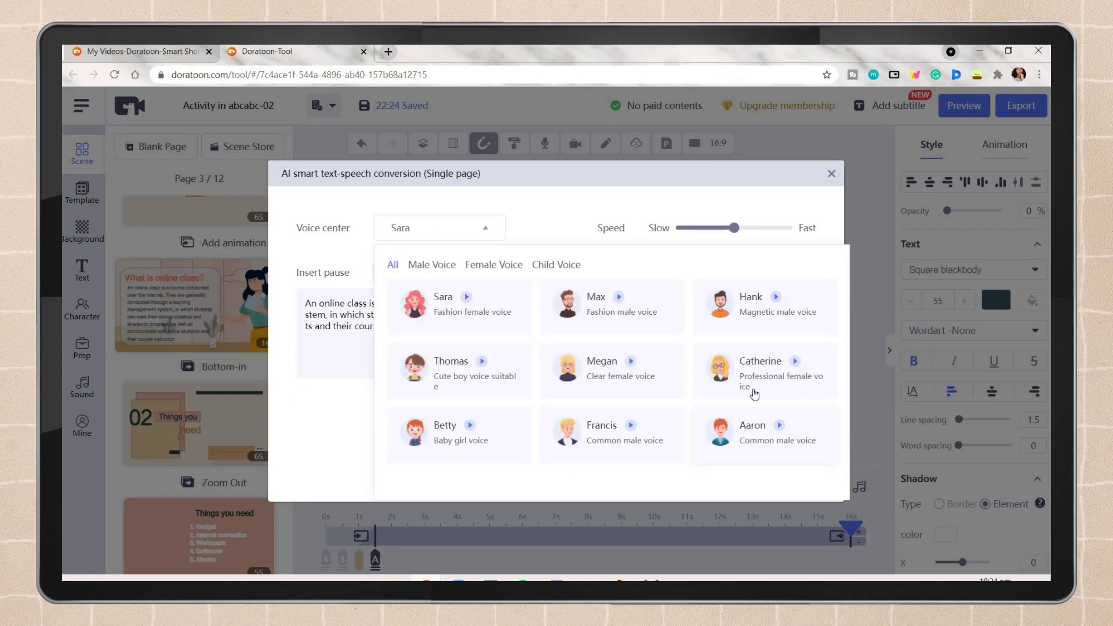
pyautogui.click(366, 363)
pyautogui.click(499, 458)
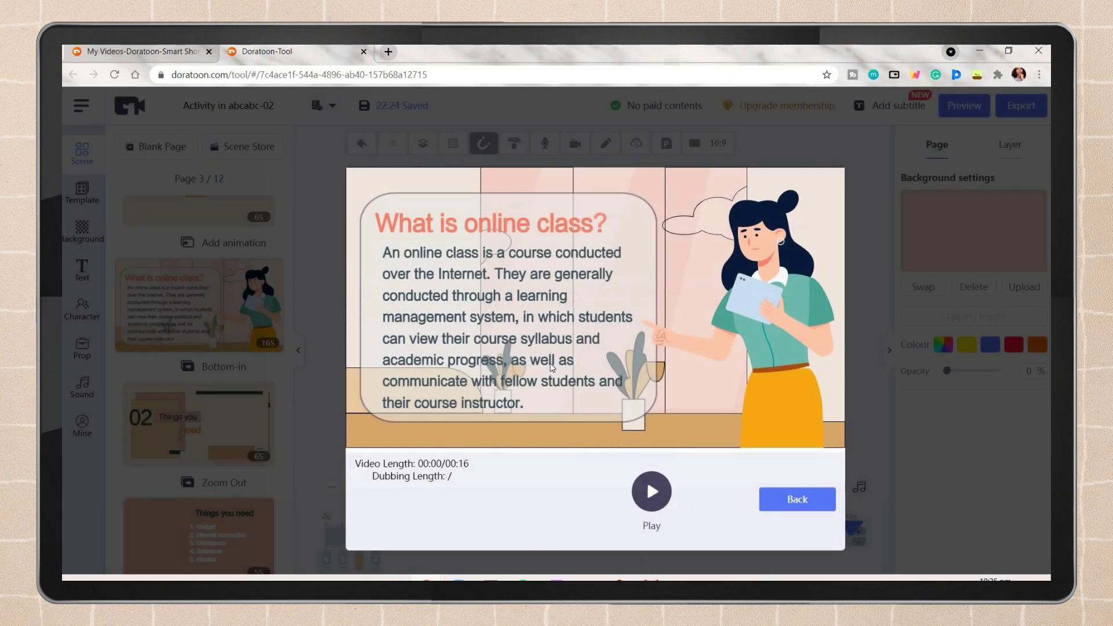
pyautogui.click(651, 489)
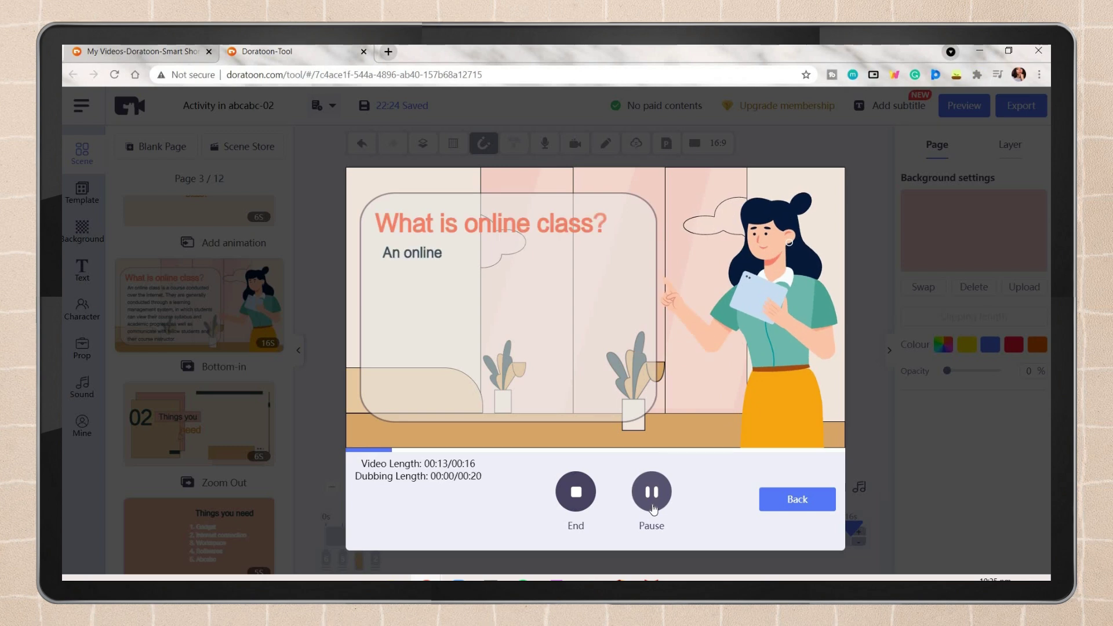
pyautogui.press('XF86AudioRaiseVolume')
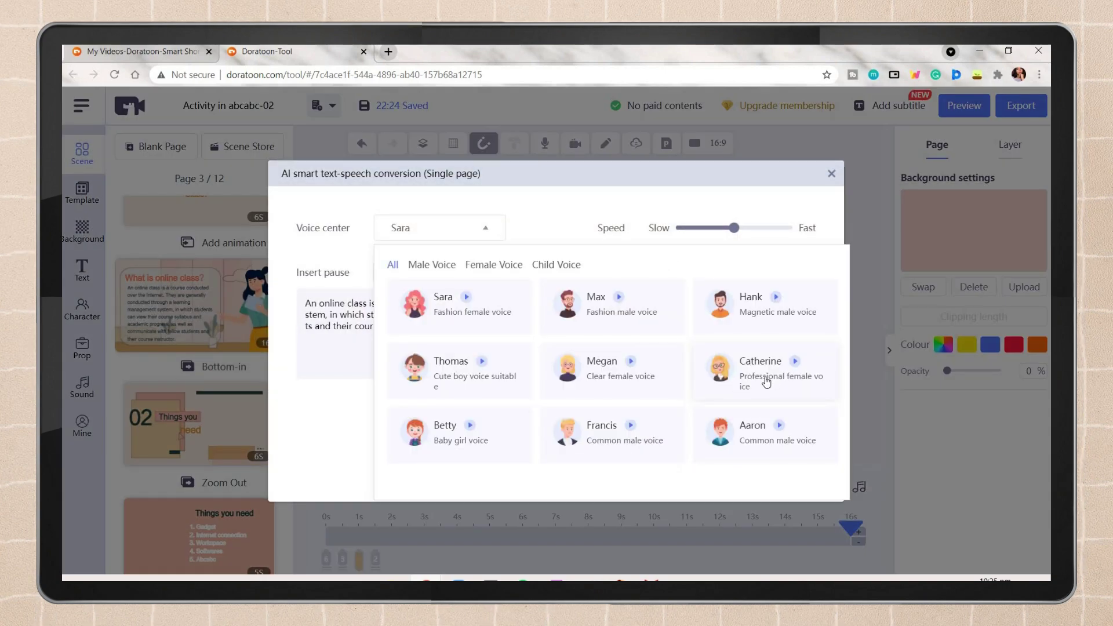
# Raise the speech speed of the Catherine voice to about the middle of the range and preview the dubbing with scene three
pyautogui.click(766, 378)
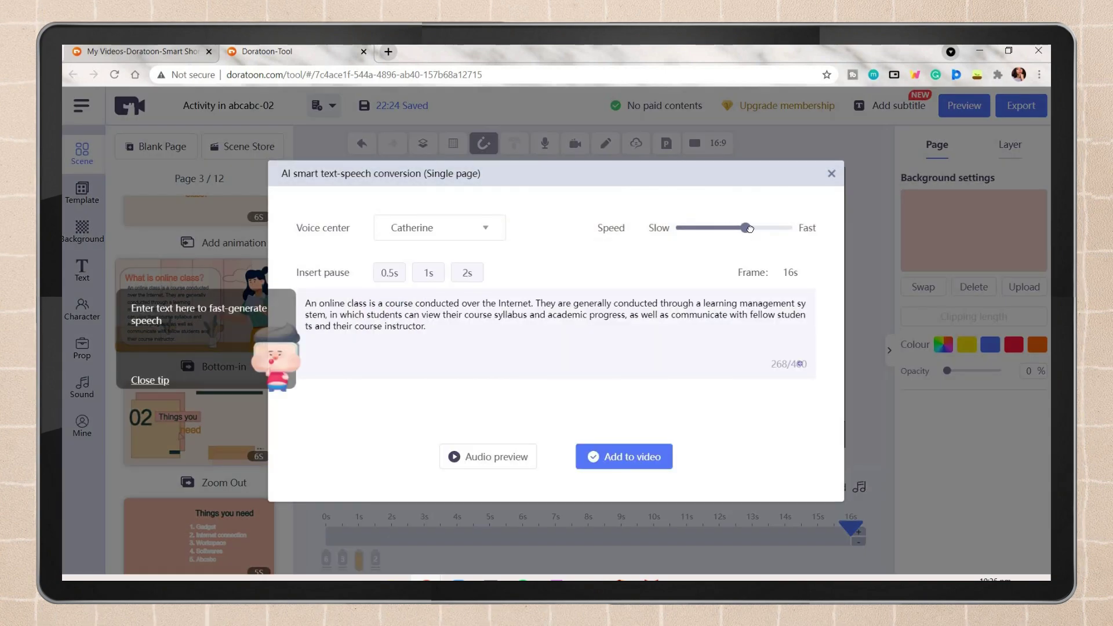
pyautogui.click(741, 227)
pyautogui.click(481, 456)
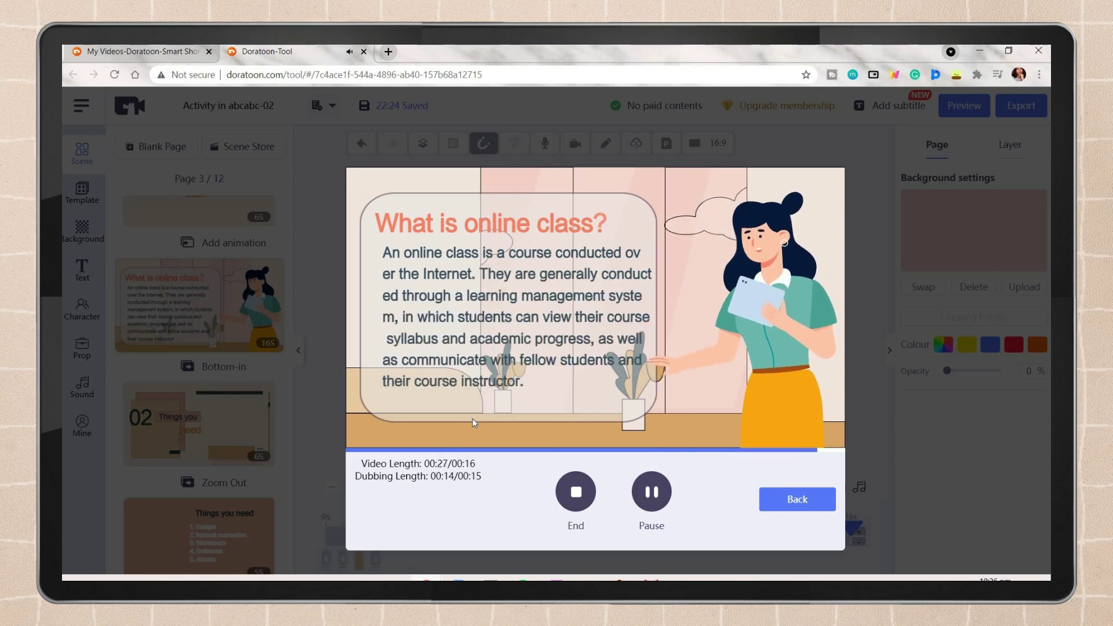
pyautogui.click(781, 506)
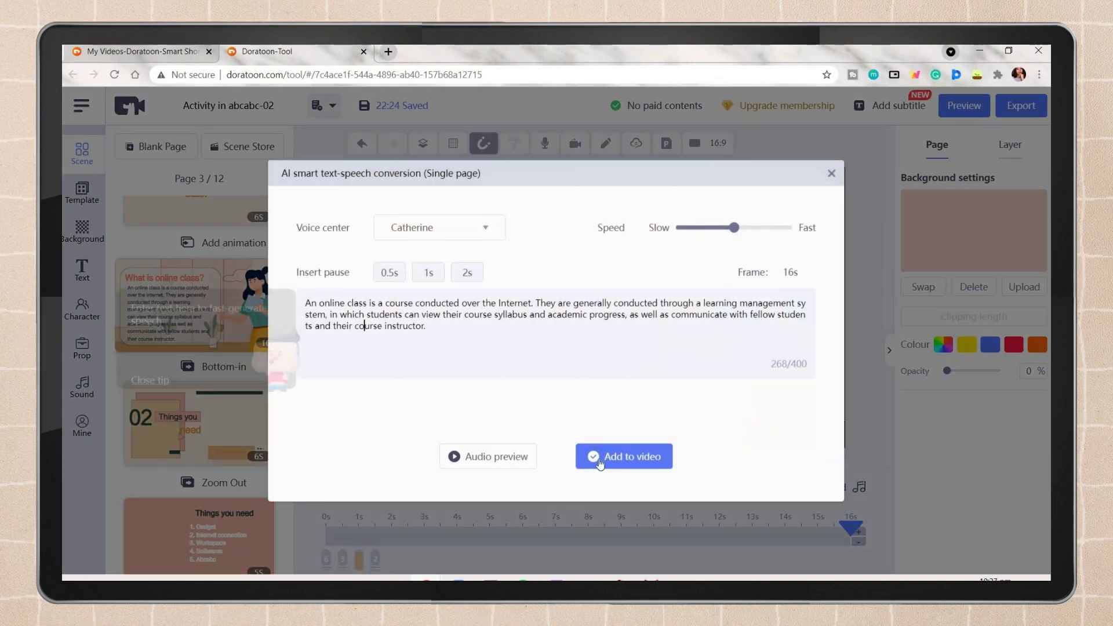
# Add the generated speech to the current scene as a recording named "Online class" and dismiss the sound settings
pyautogui.click(621, 466)
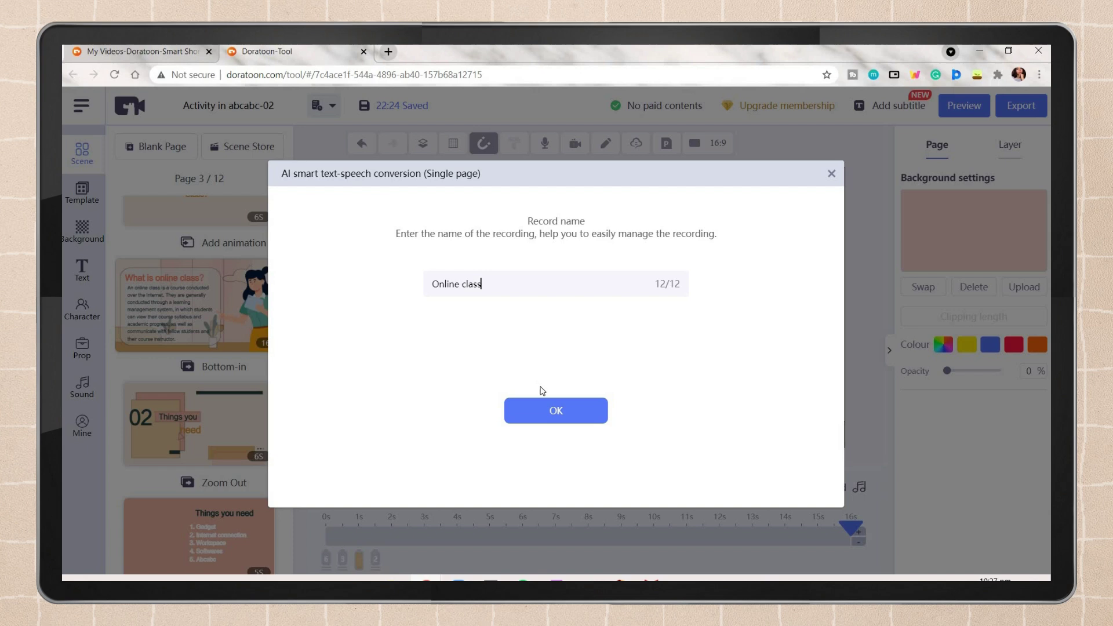
pyautogui.click(546, 410)
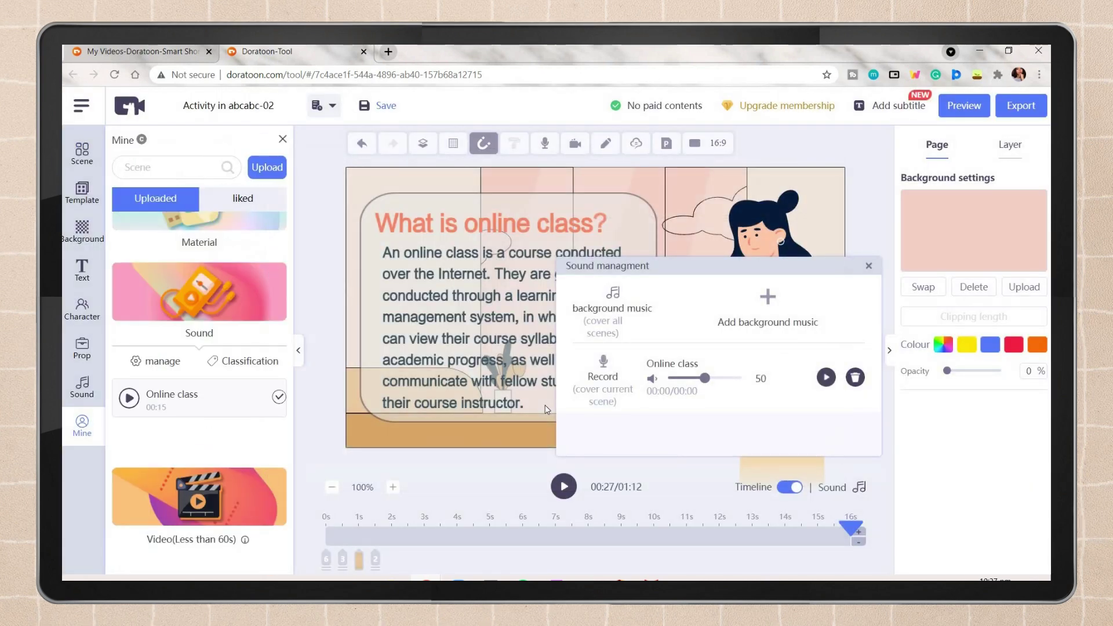
pyautogui.click(868, 265)
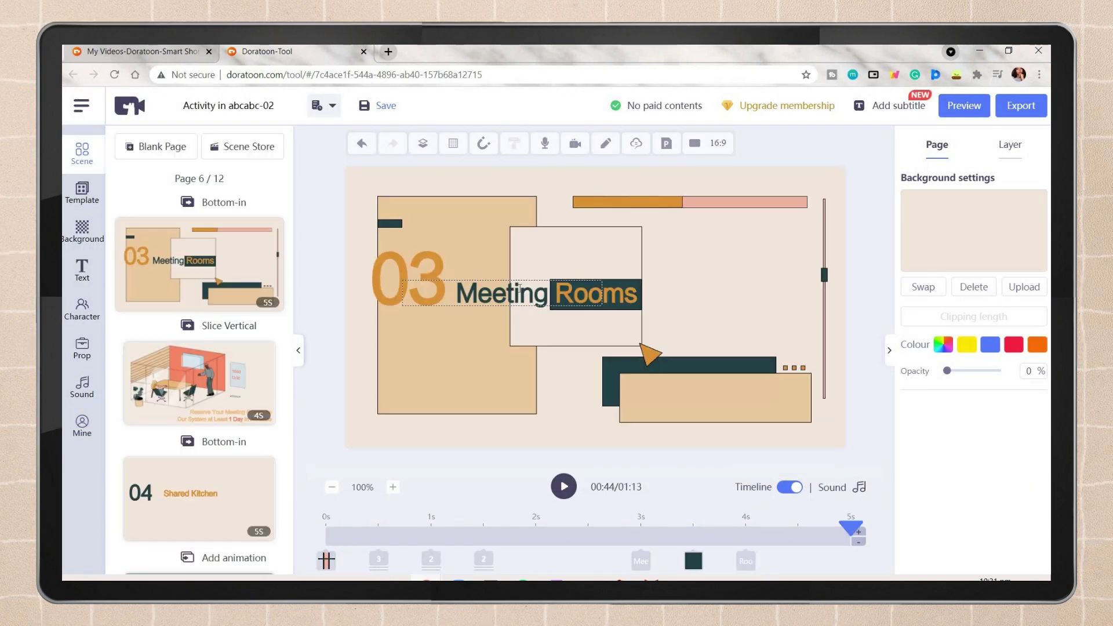
# Retitle scene six "Online Classroom" and rewrite scene seven's caption to say the online synchronous class is conducted on a video conferencing platform
pyautogui.doubleClick(524, 296)
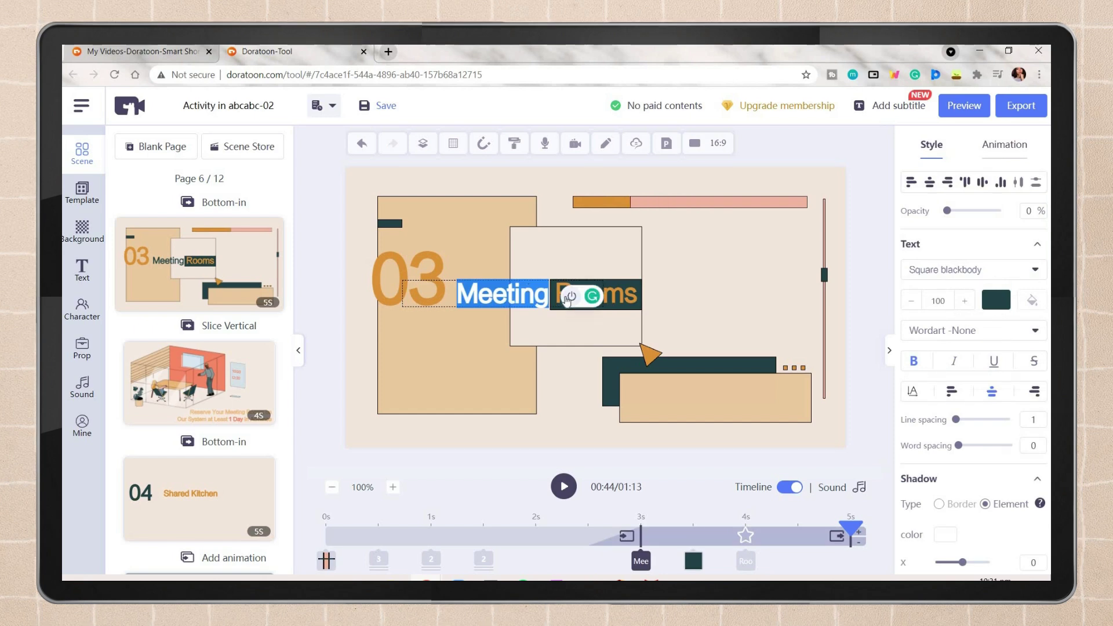
pyautogui.click(640, 288)
pyautogui.moveTo(550, 294); pyautogui.dragTo(482, 295)
pyautogui.moveTo(548, 300); pyautogui.dragTo(612, 301)
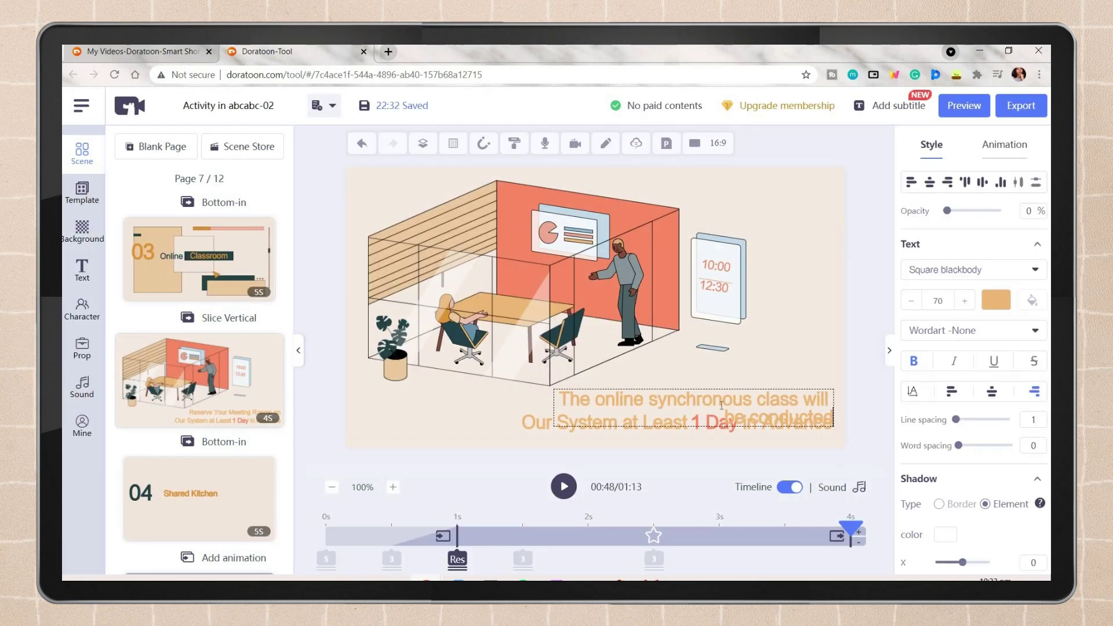
pyautogui.click(797, 421)
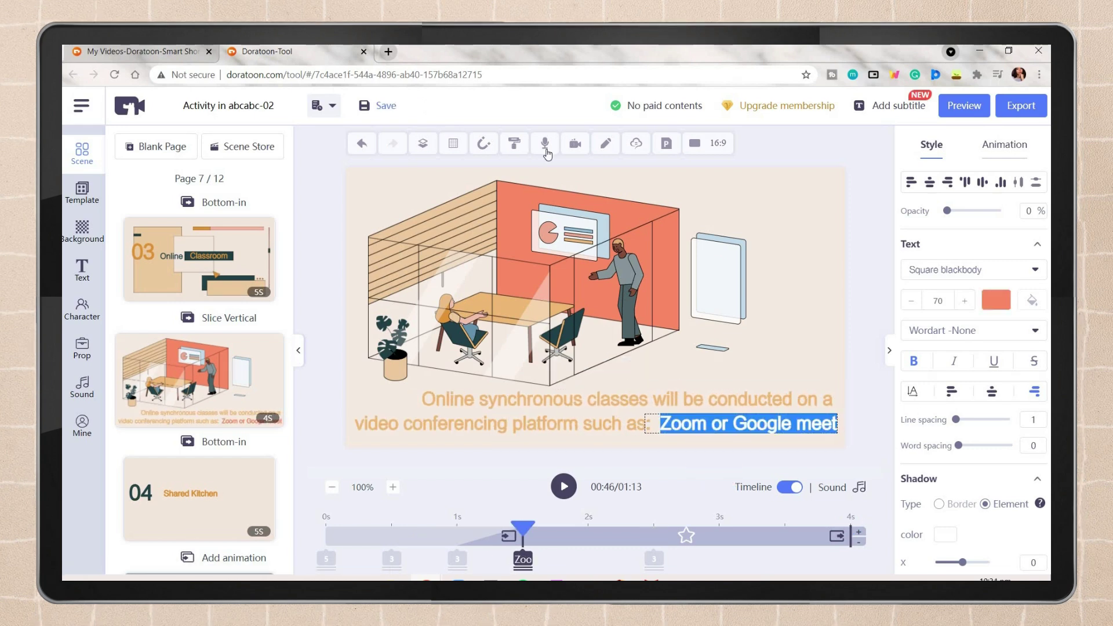
# Add current-page AI dubbing to scene seven with the Sara voice speaking "Zoom or Google meet", and name the recording "zoom"
pyautogui.click(545, 143)
pyautogui.click(580, 249)
pyautogui.click(510, 335)
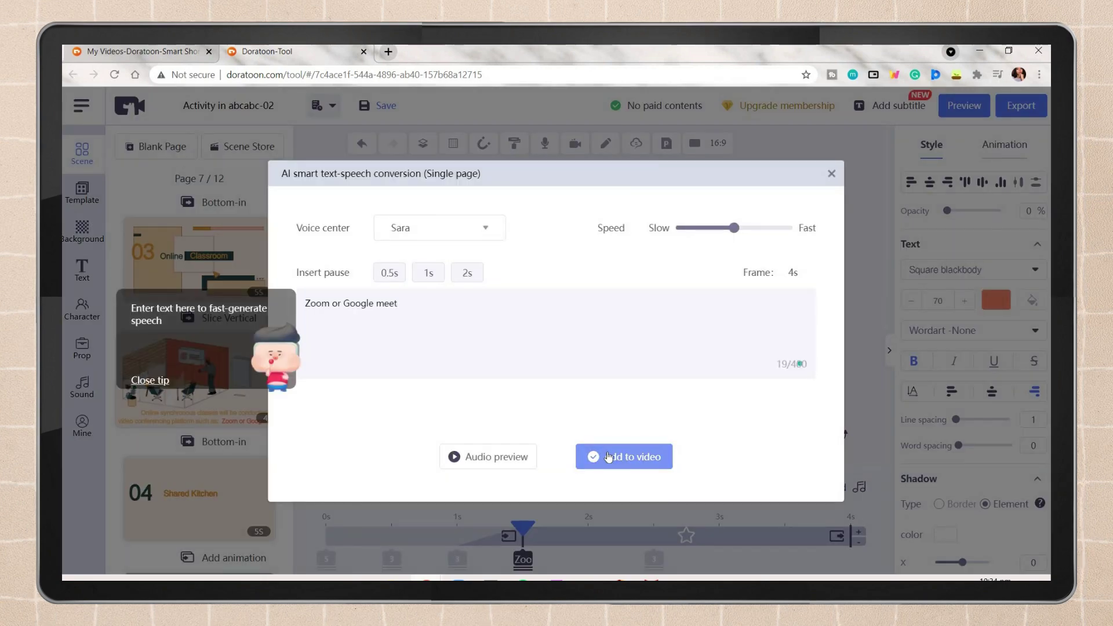
pyautogui.click(597, 456)
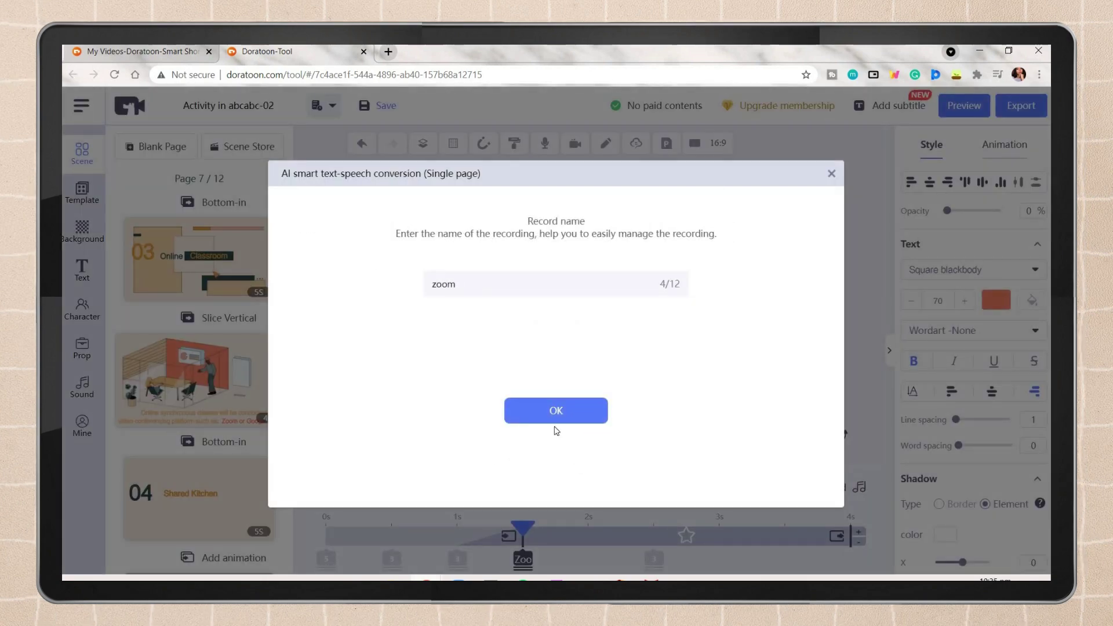
pyautogui.click(556, 411)
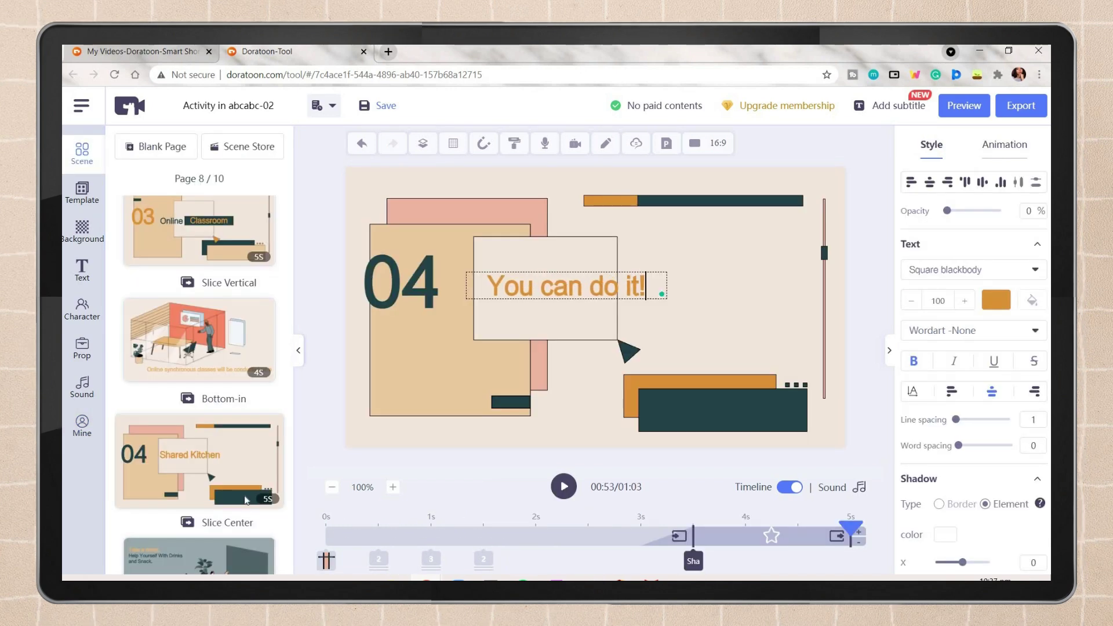
# Reword scene nine's message to "Don't overwork yourself with school works, take some breaks." and add current-page AI dubbing named "take a break"
pyautogui.click(220, 553)
pyautogui.click(564, 487)
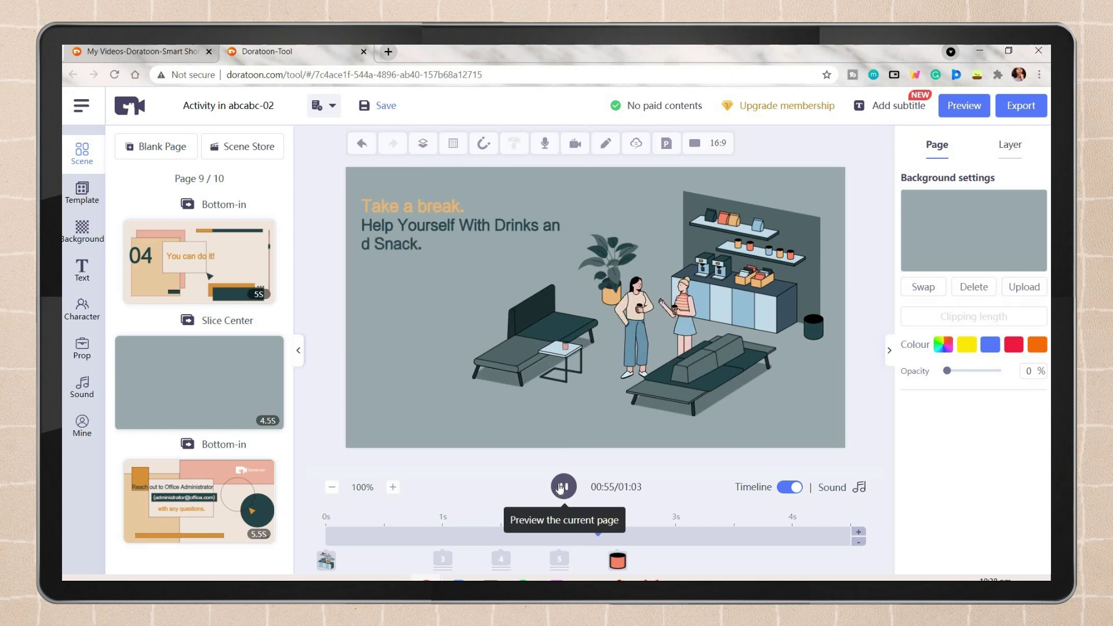
pyautogui.click(544, 143)
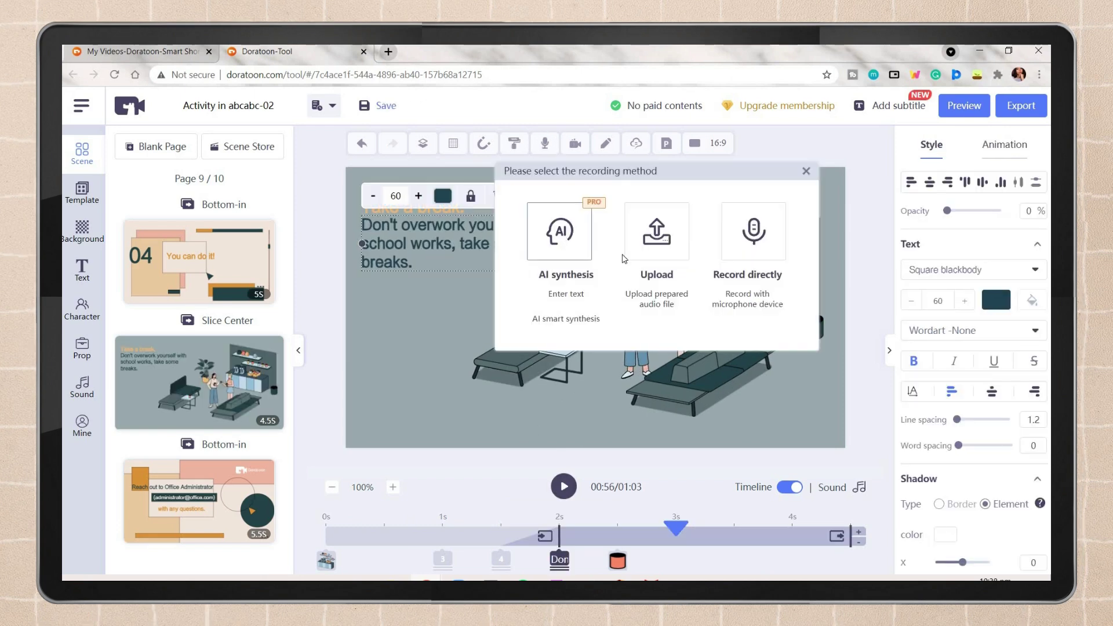
pyautogui.click(571, 244)
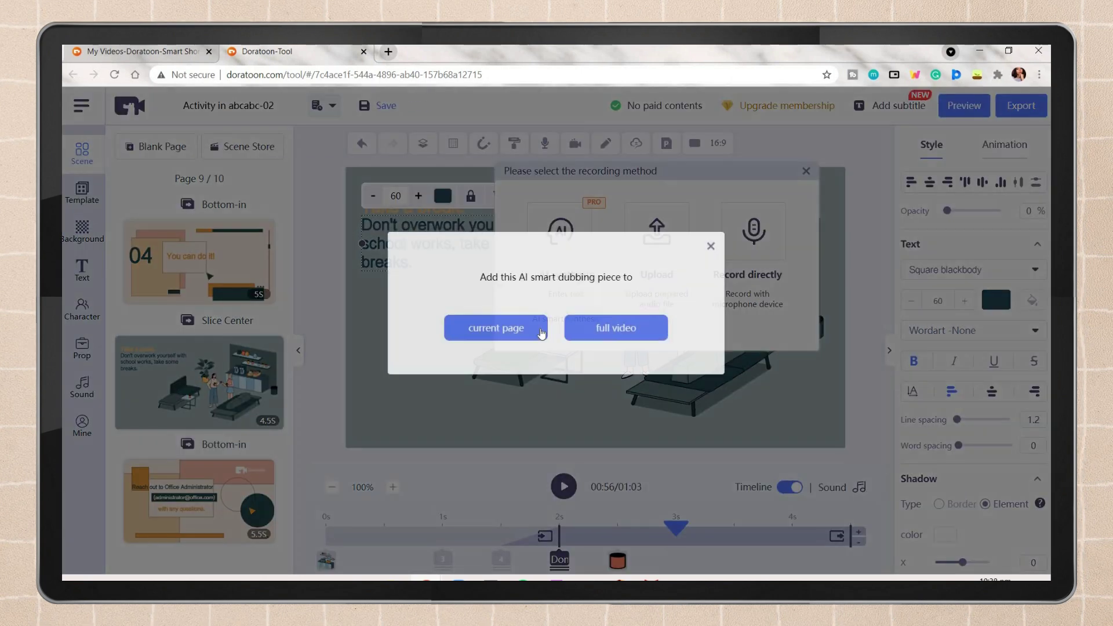
pyautogui.click(539, 333)
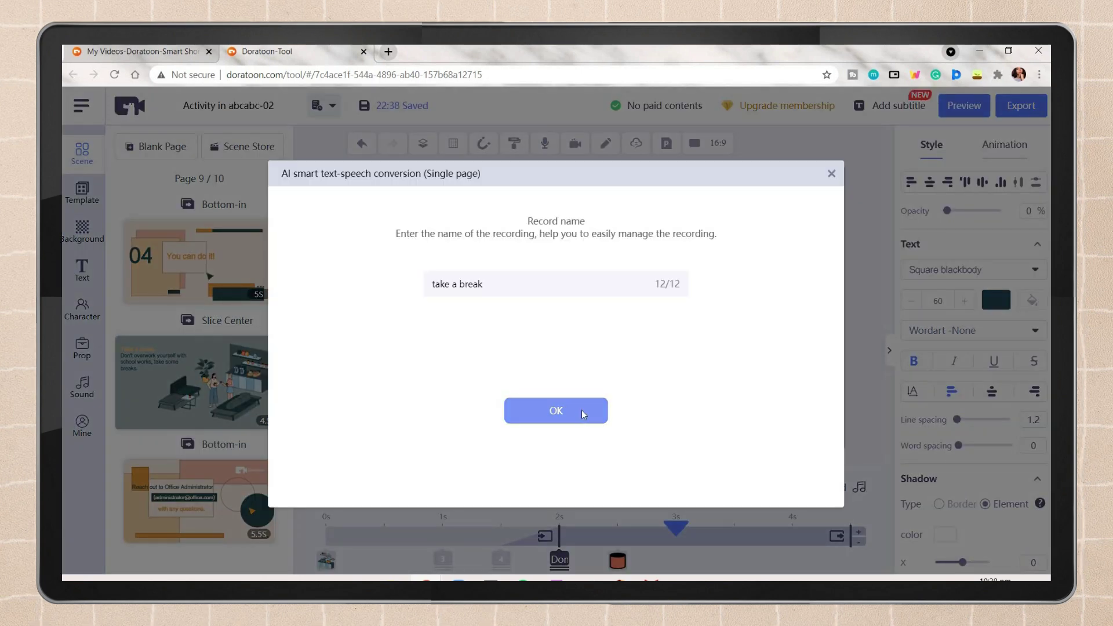
pyautogui.click(582, 409)
# Preview the dubbed break scene and the online class definition scene
pyautogui.click(563, 487)
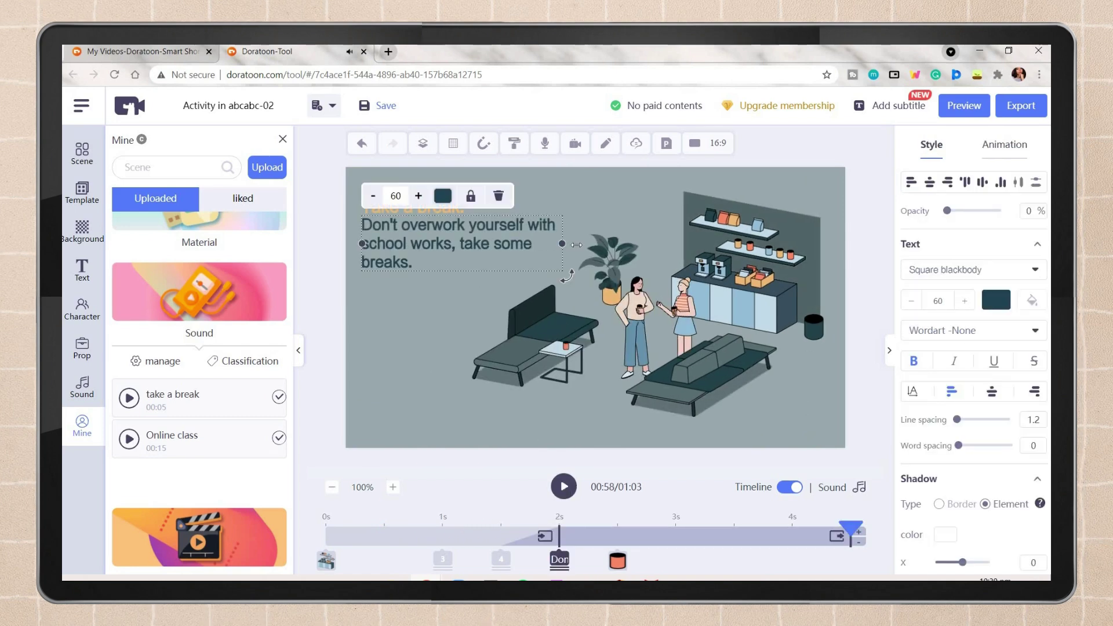
pyautogui.click(564, 487)
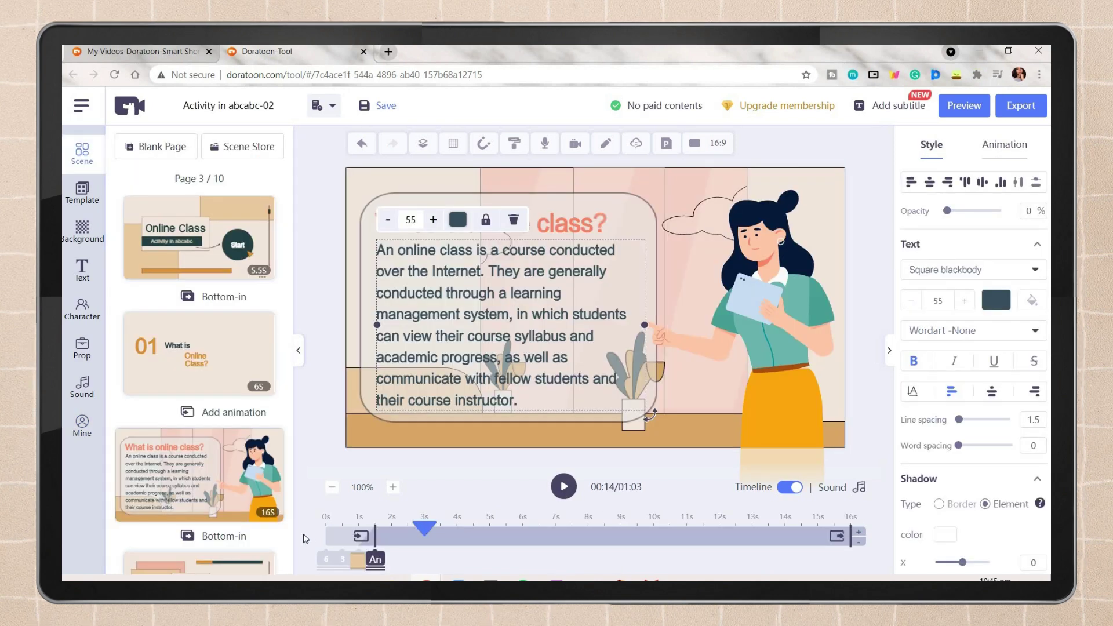
pyautogui.click(557, 491)
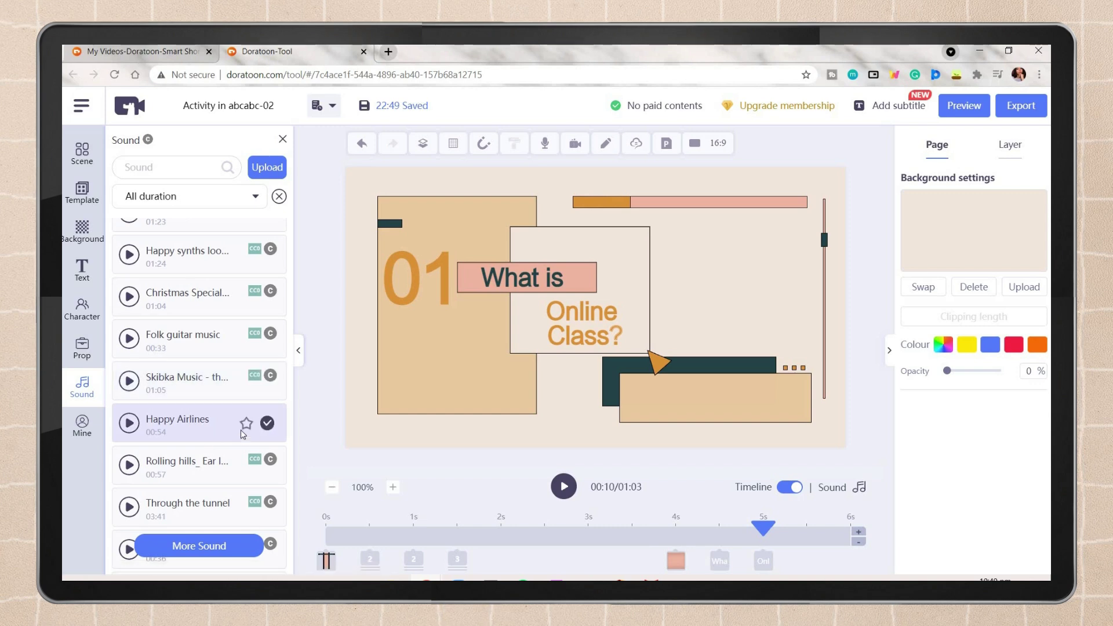
# Add "Happy Airlines" as background music for all scenes at volume 18 with looping, and preview the video
pyautogui.click(268, 424)
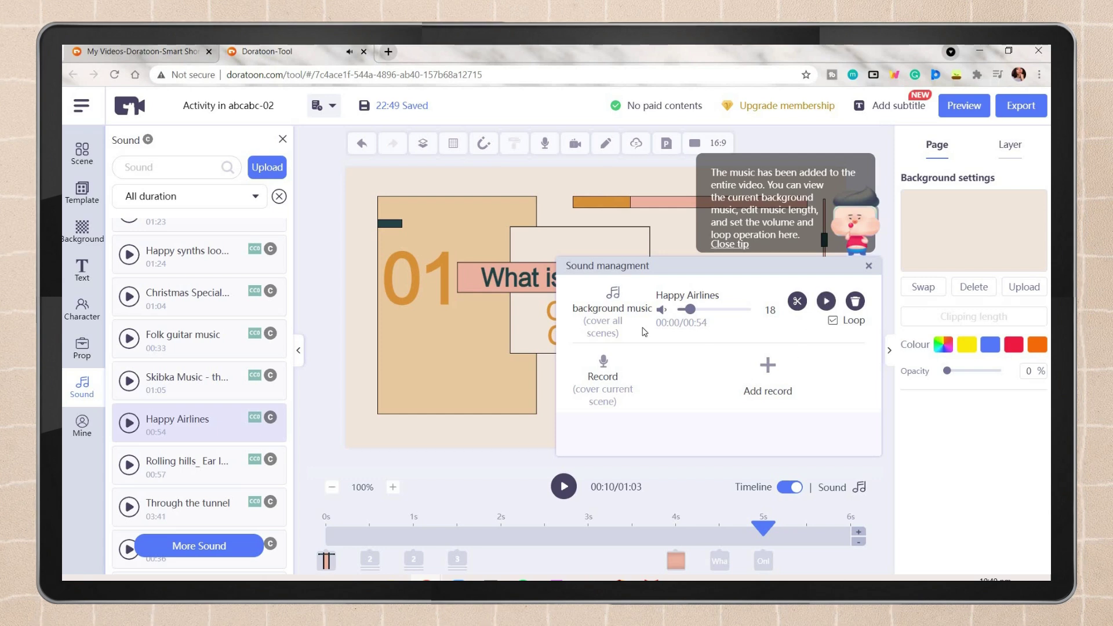
pyautogui.click(890, 294)
pyautogui.click(563, 487)
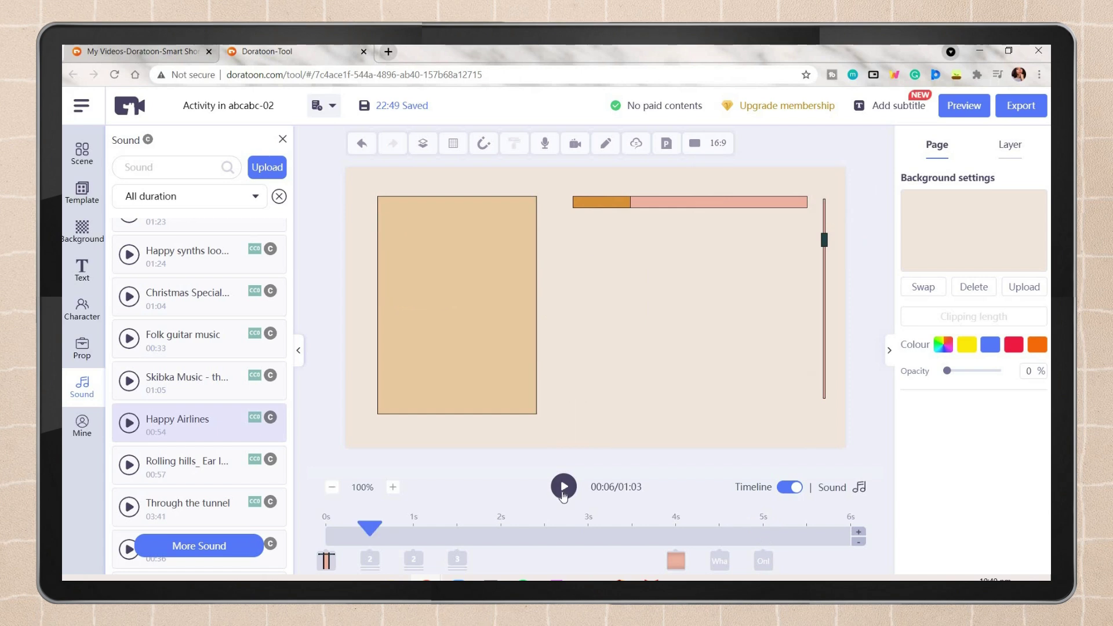
pyautogui.click(961, 109)
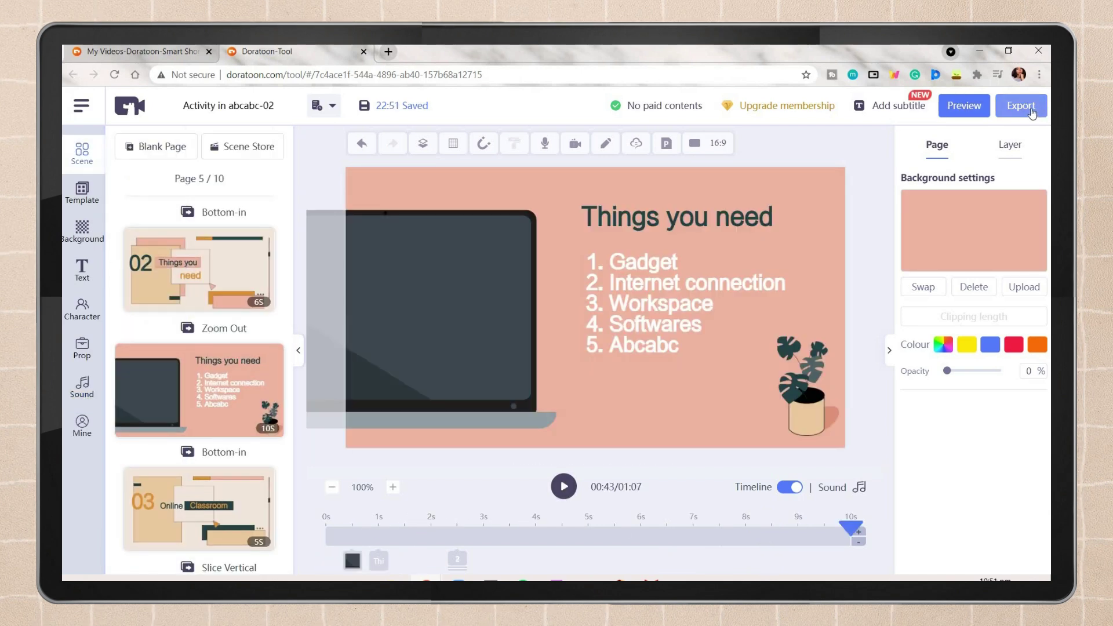
# Export the video titled "Activity in abcabc (final)" with the default watermark in Ultra-definition 1080P
pyautogui.click(1031, 110)
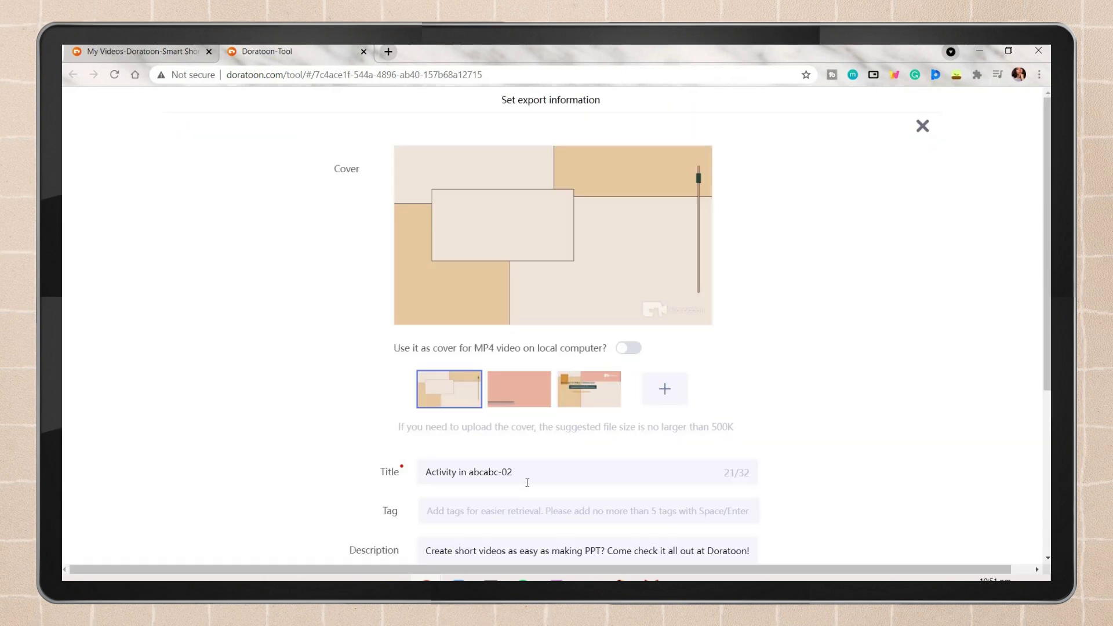
pyautogui.scroll(-3, 527, 482)
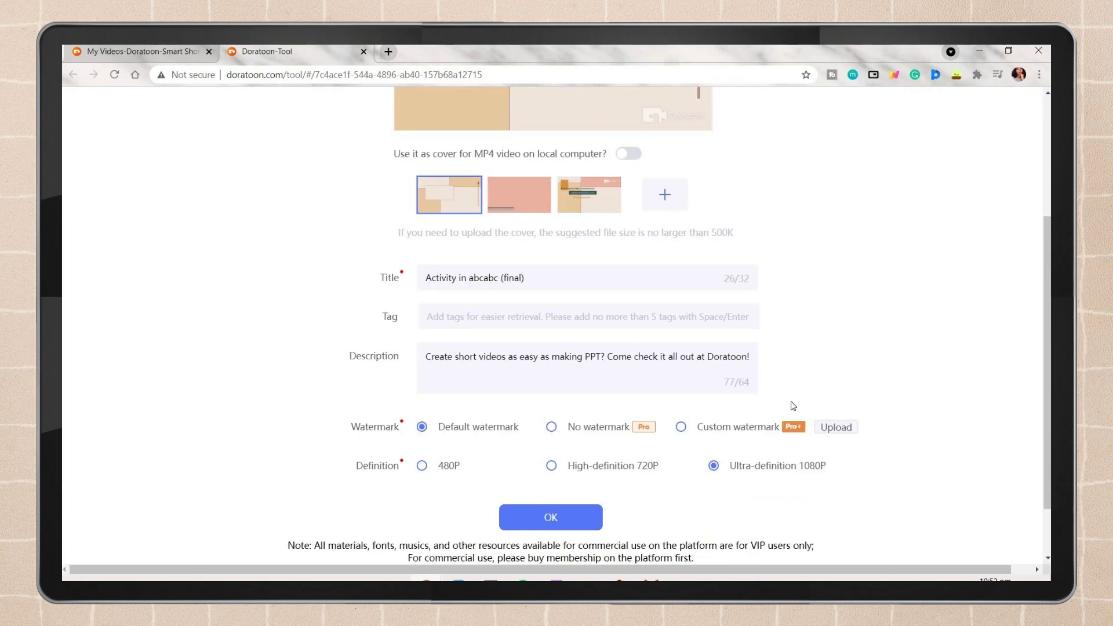
pyautogui.scroll(-1, 794, 406)
pyautogui.click(550, 446)
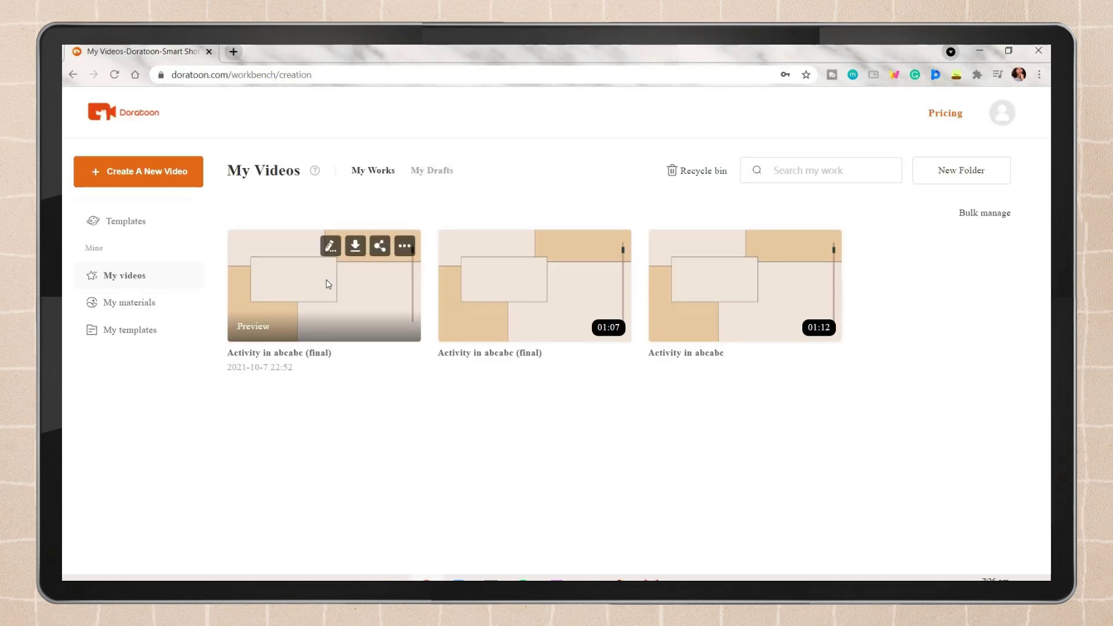
# Watch the newest "Activity in abcabc (final)" video in My Videos, and download the MP4 for playback in VLC media player
pyautogui.click(329, 280)
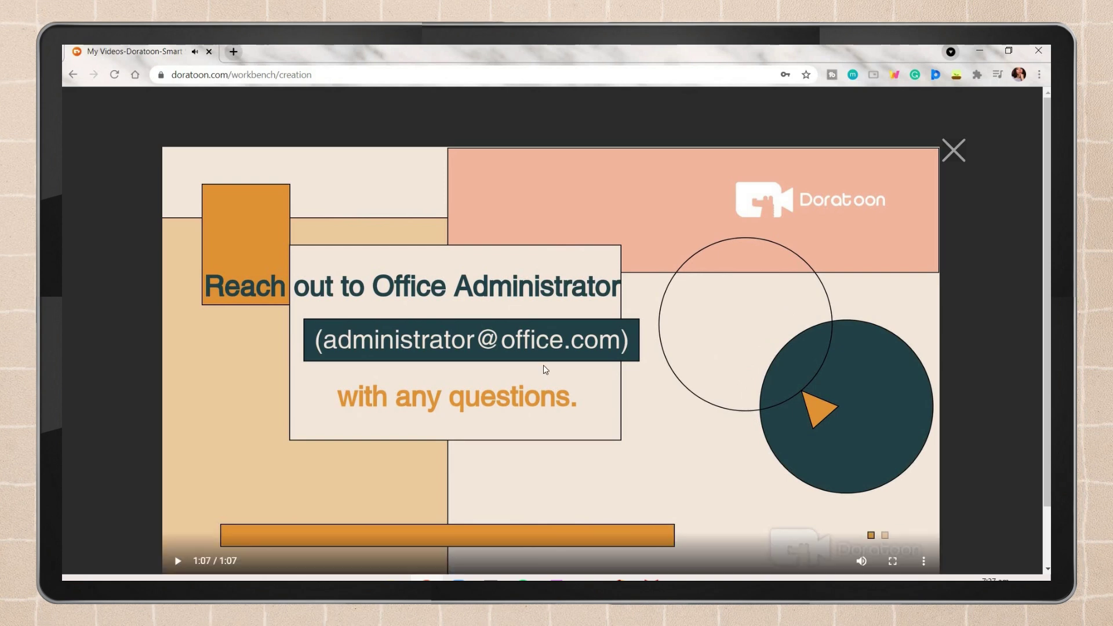
pyautogui.press('Escape')
pyautogui.click(356, 243)
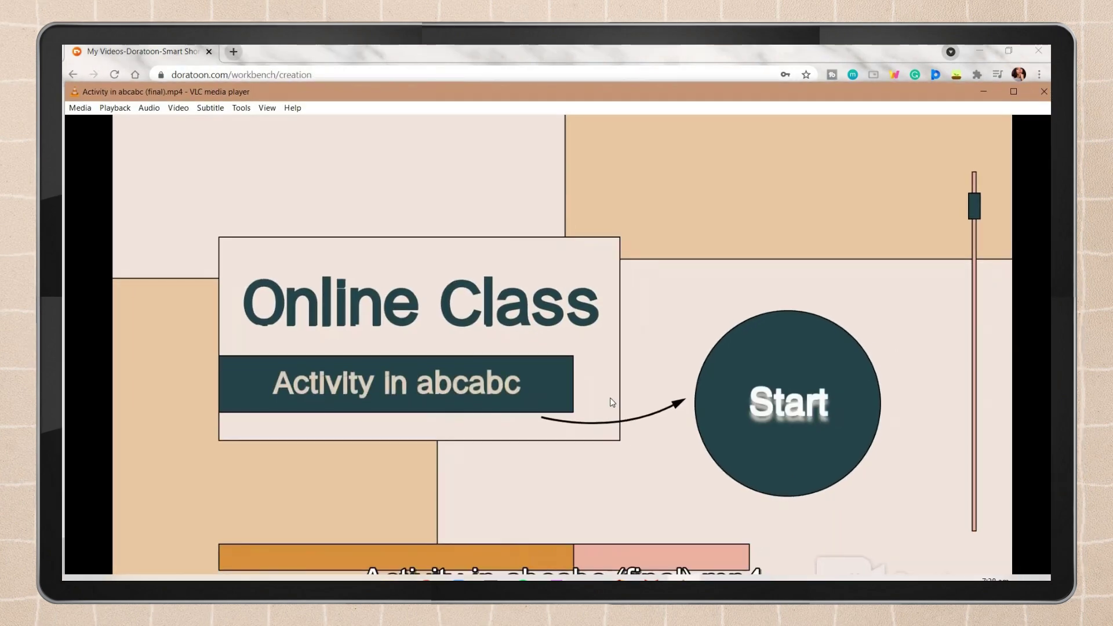
# Look through the available templates, video backgrounds and text styles, including Wordart
pyautogui.click(130, 115)
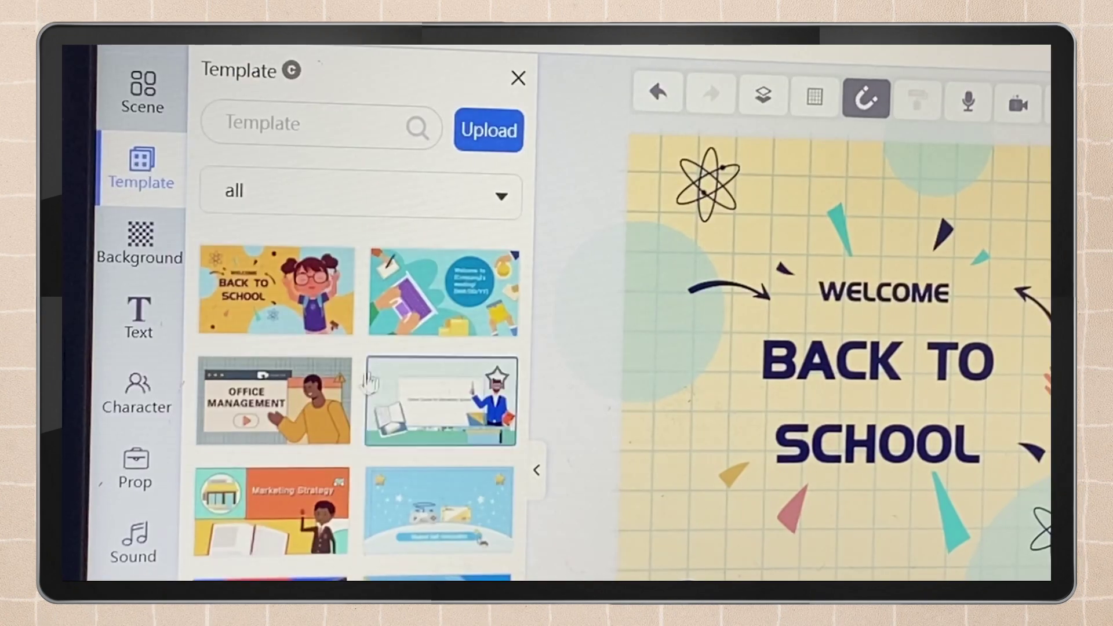
pyautogui.click(119, 275)
pyautogui.scroll(-5, 365, 293)
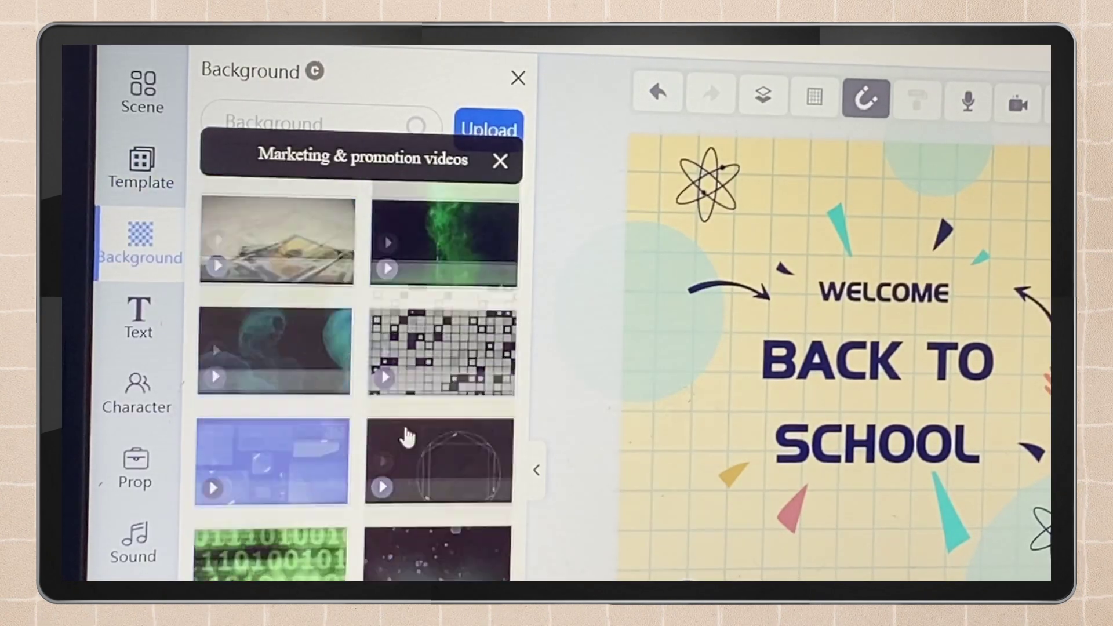
pyautogui.click(453, 329)
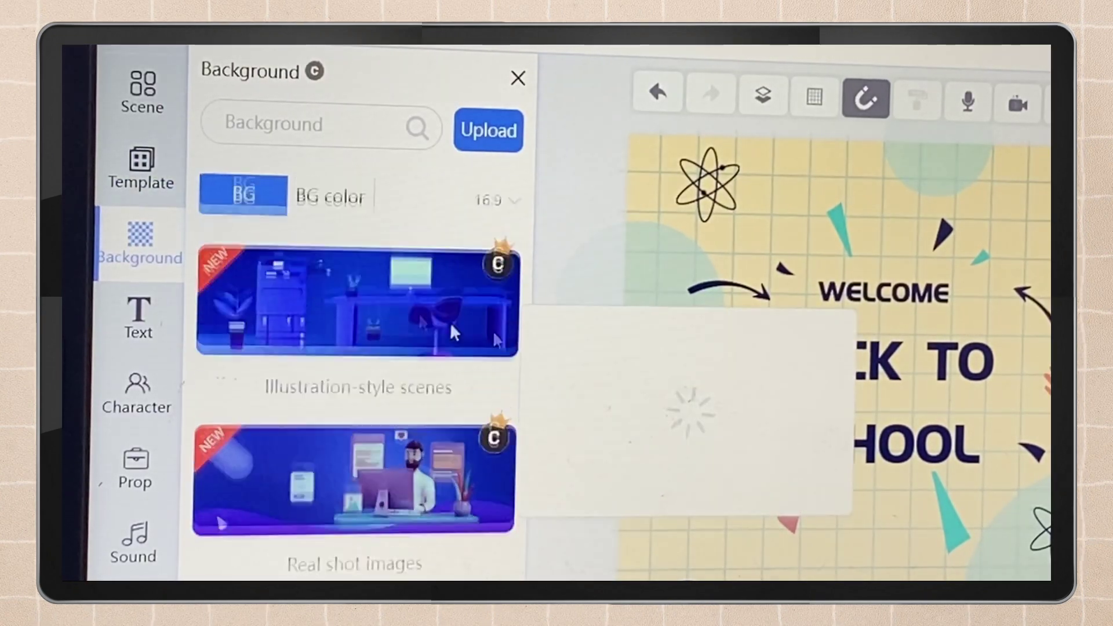
pyautogui.scroll(-10, 293, 410)
pyautogui.click(124, 296)
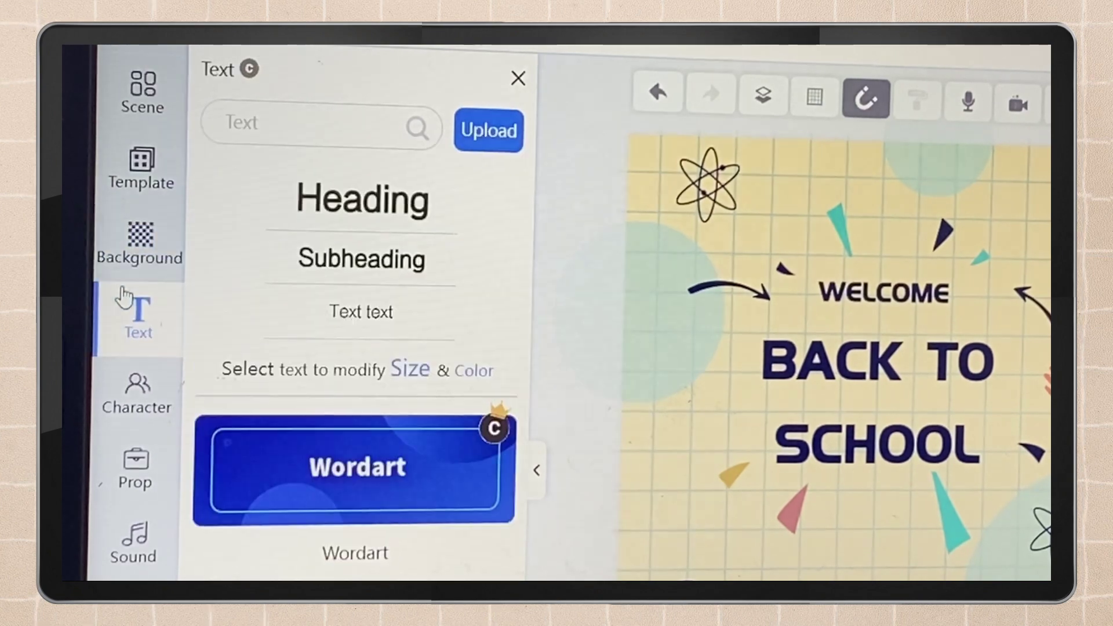
pyautogui.scroll(-3, 348, 319)
pyautogui.click(342, 348)
# Examine the character, prop and sound libraries, removing the cow character placed on the "Back to School" scene
pyautogui.click(122, 408)
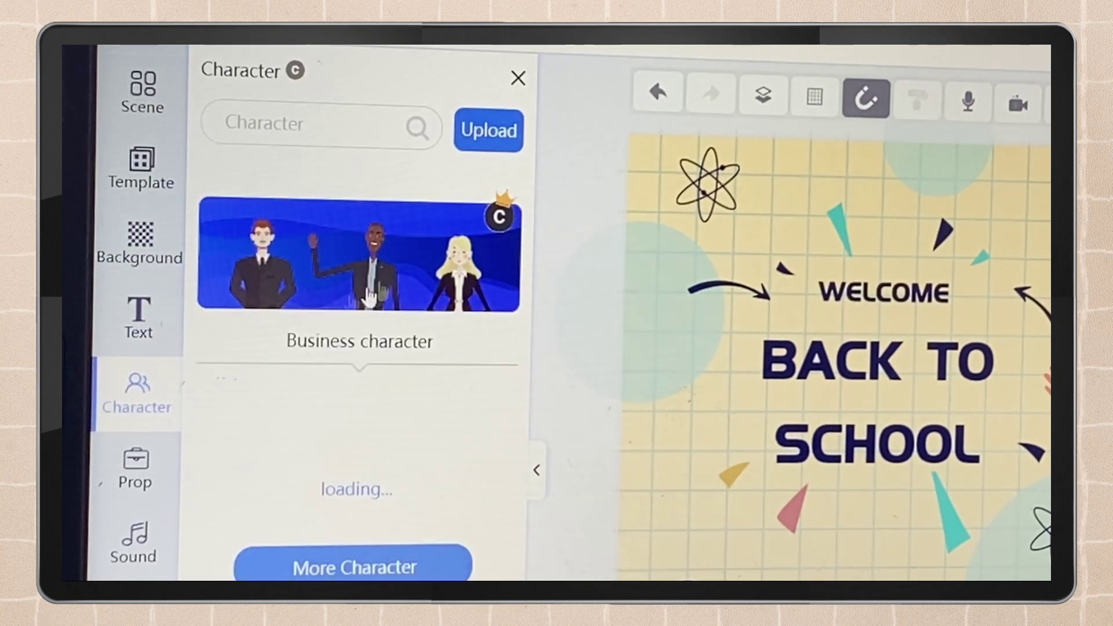
pyautogui.click(359, 255)
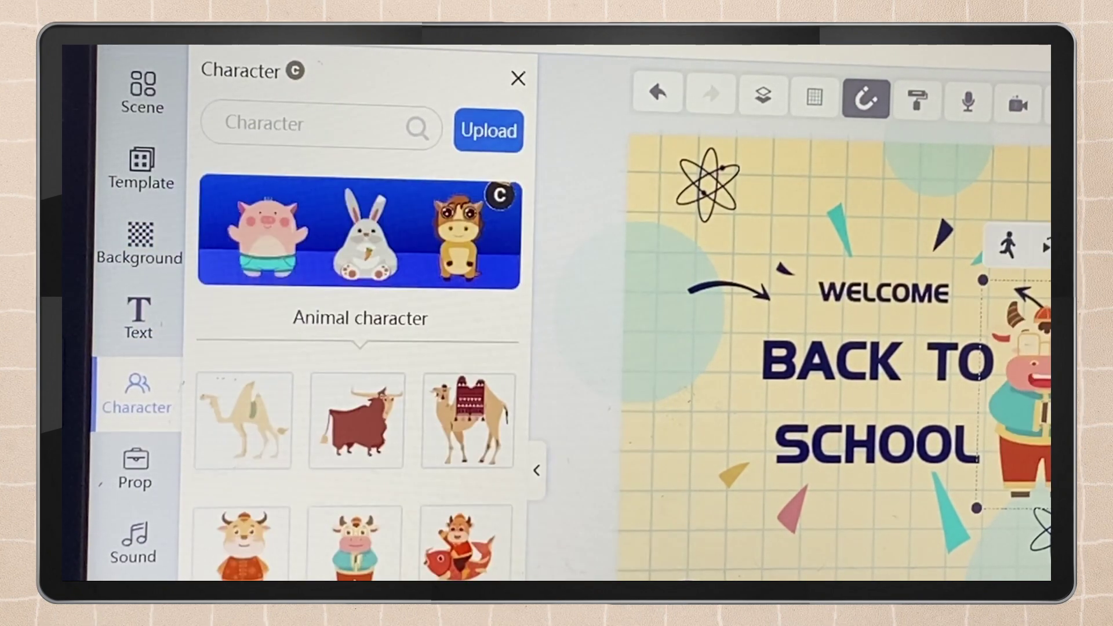
pyautogui.press('Delete')
pyautogui.scroll(-8, 351, 394)
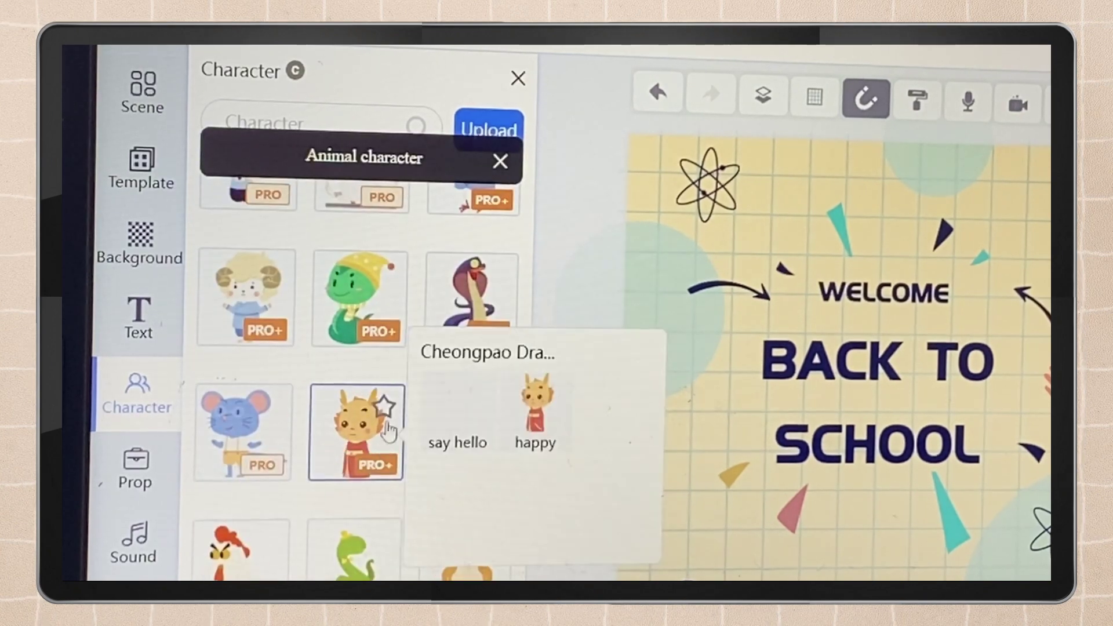
pyautogui.click(134, 470)
pyautogui.scroll(-5, 406, 406)
pyautogui.click(162, 558)
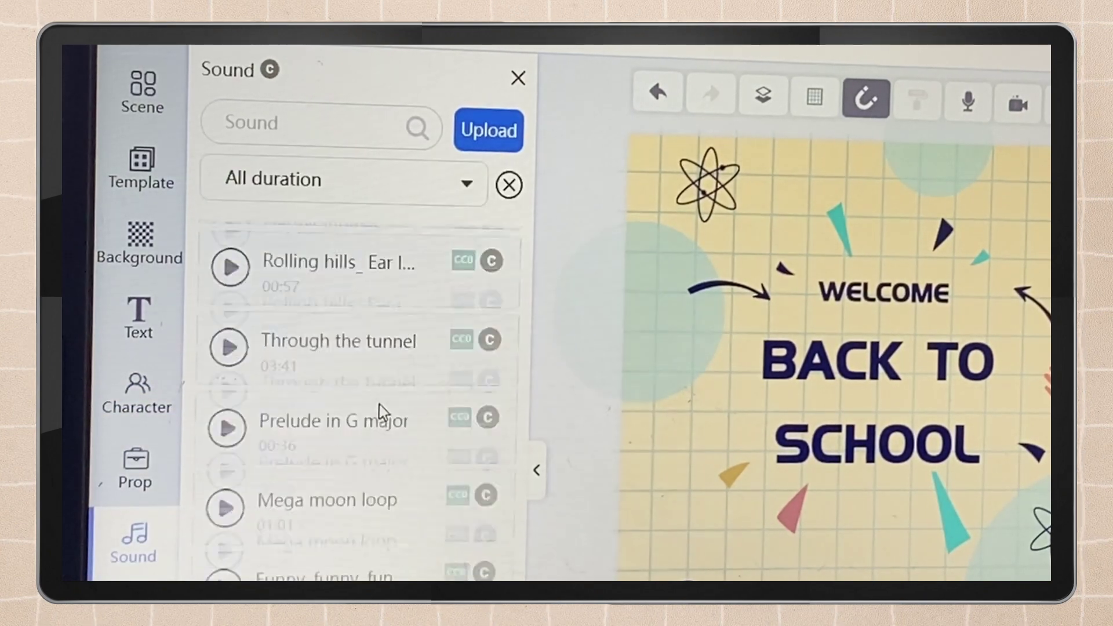
pyautogui.scroll(-10, 380, 404)
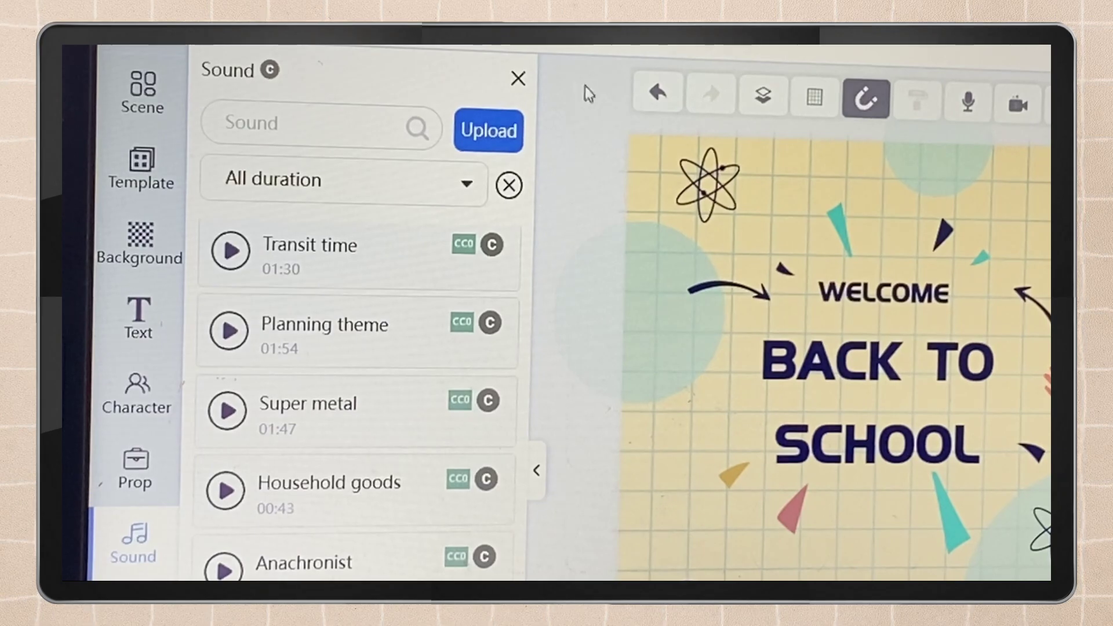